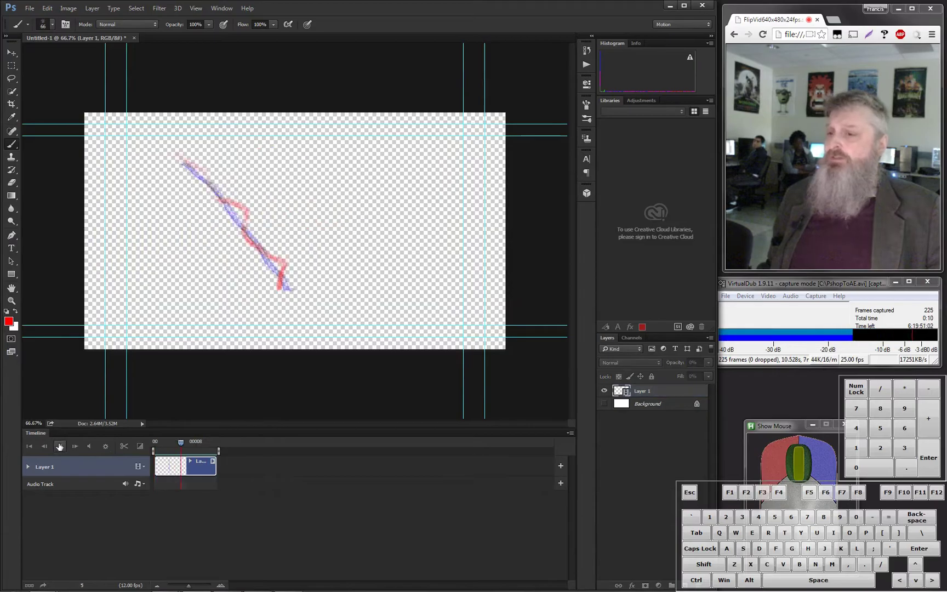
- Play the frame-by-frame line animation and return the playhead to the first frame
{"action": "left_click", "coordinate": [60, 446]}
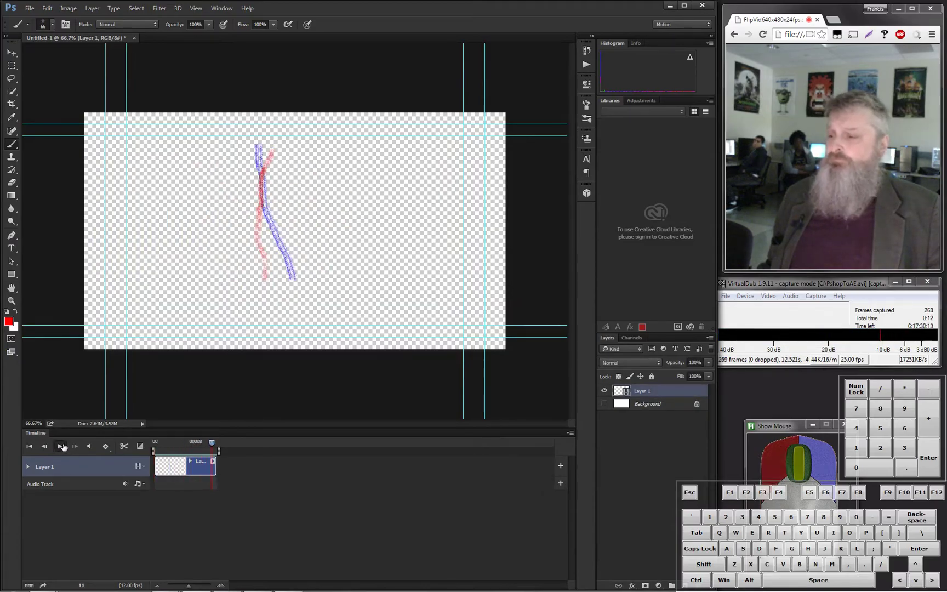
{"action": "left_click_drag", "start_coordinate": [212, 443], "coordinate": [155, 445]}
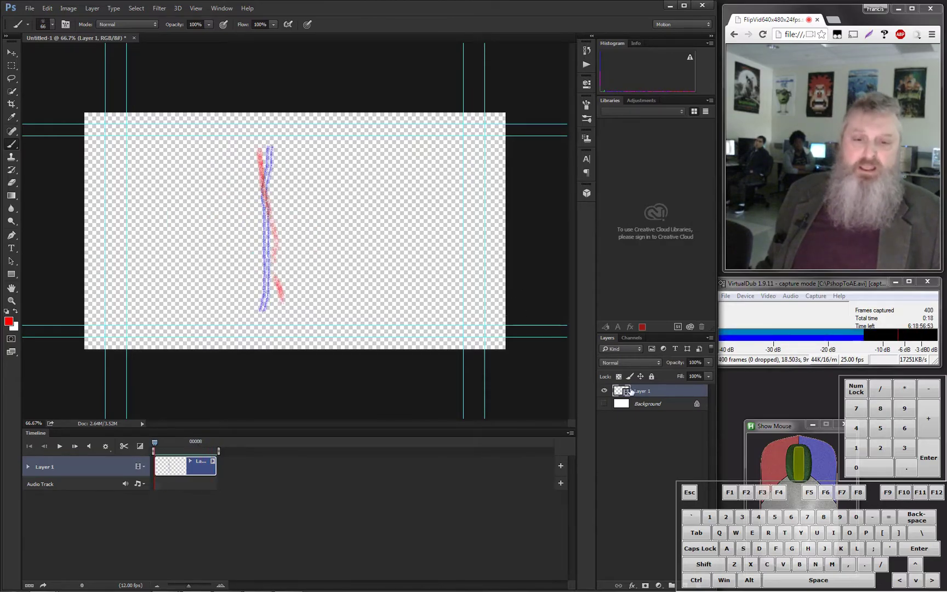
- Compare the drawing with and without the white Background layer, and delete the Background layer
{"action": "left_click", "coordinate": [604, 404]}
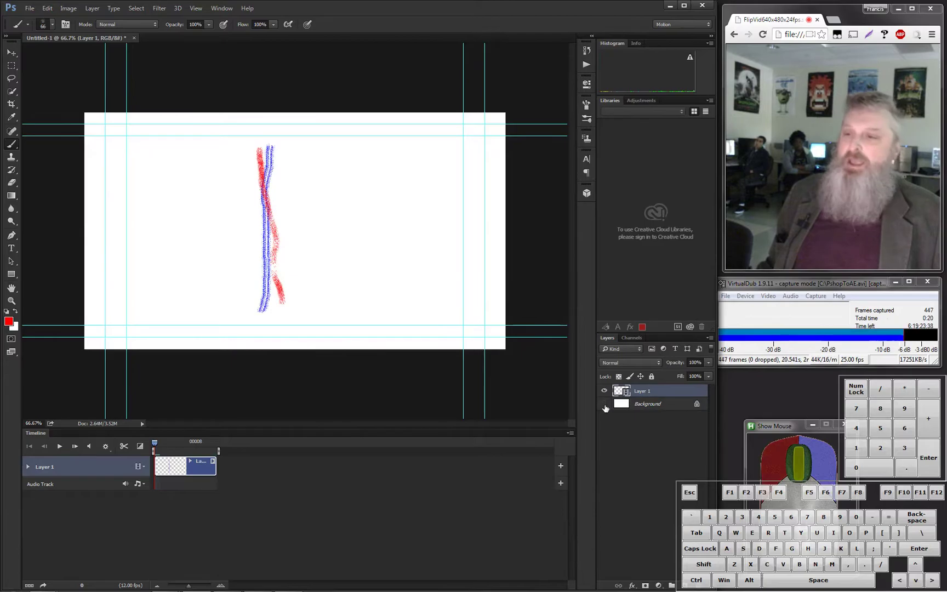
{"action": "left_click", "coordinate": [604, 406]}
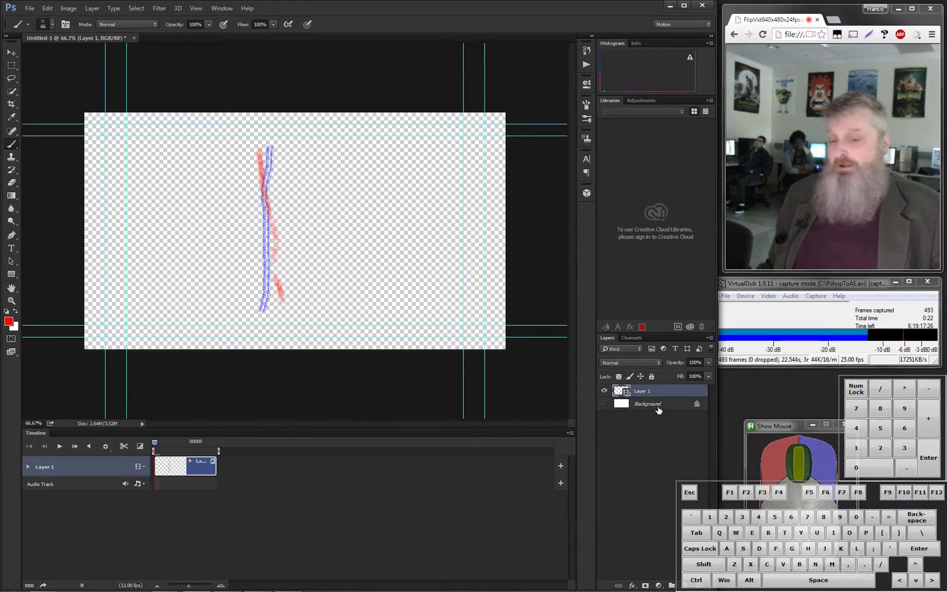
{"action": "left_click", "coordinate": [658, 406]}
{"action": "key", "text": "Delete"}
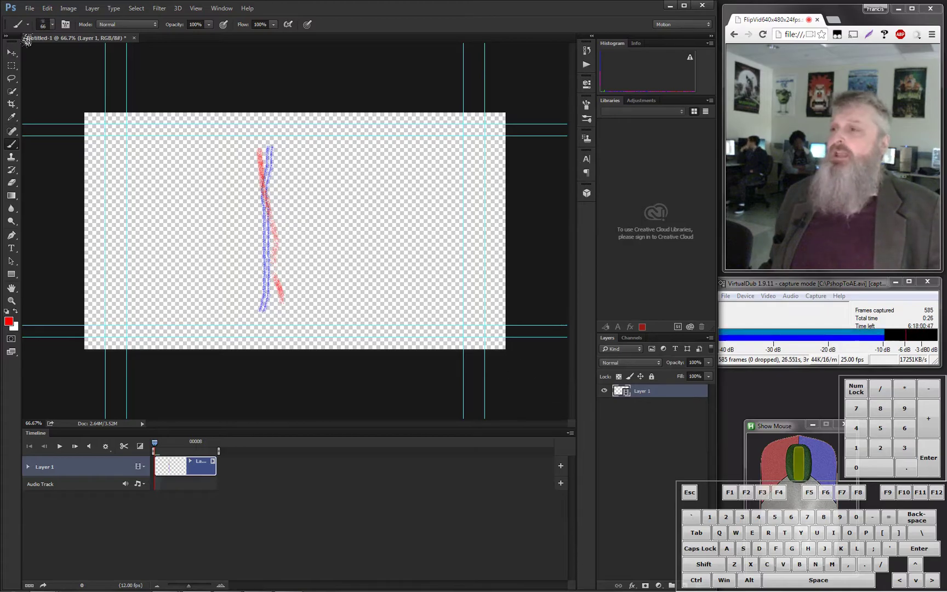
- Save the document as Cycle1 in Photoshop format on Local Disk (C:), keeping layers and Maximize Compatibility enabled
{"action": "left_click", "coordinate": [29, 8]}
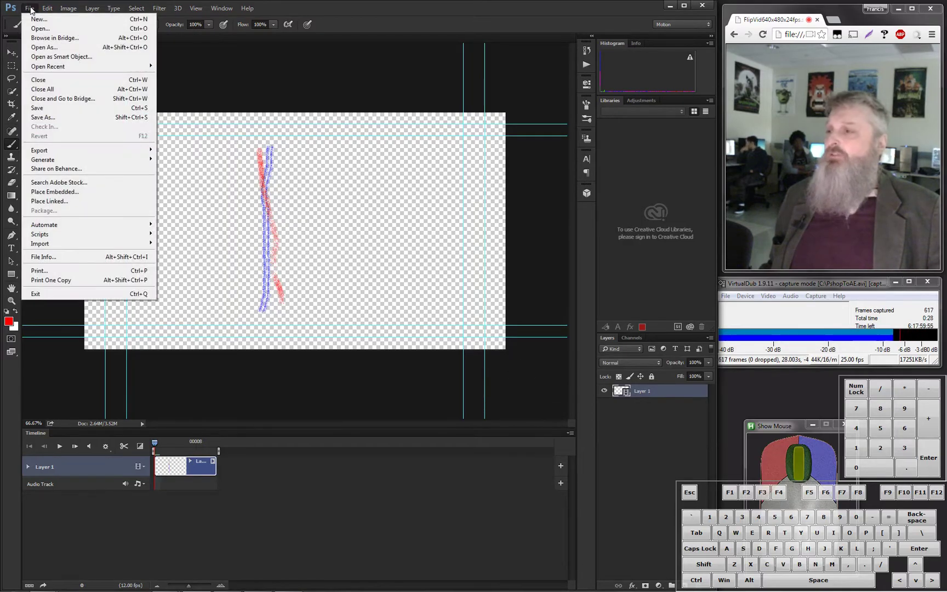
{"action": "left_click", "coordinate": [43, 117]}
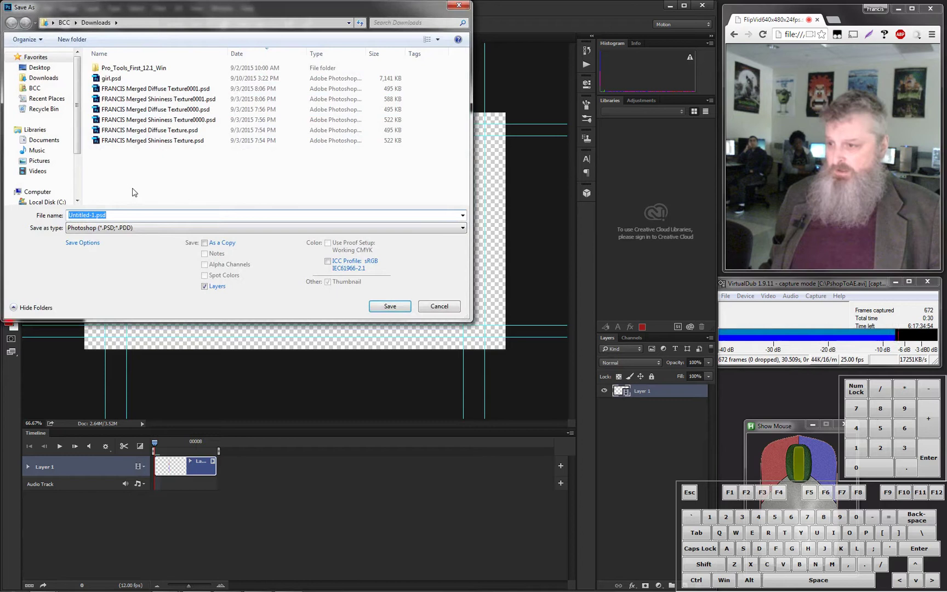
{"action": "left_click", "coordinate": [46, 82]}
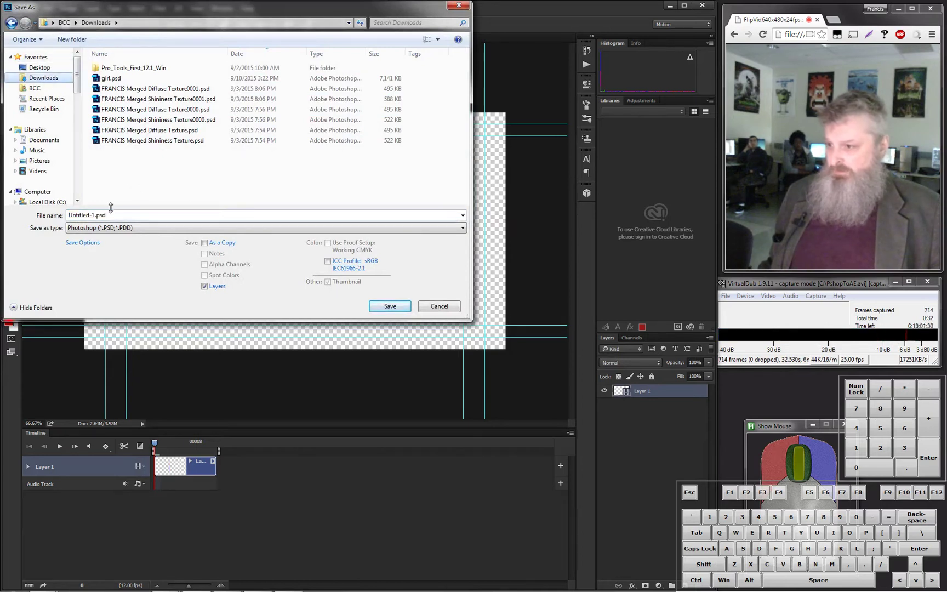
{"action": "left_click", "coordinate": [46, 202]}
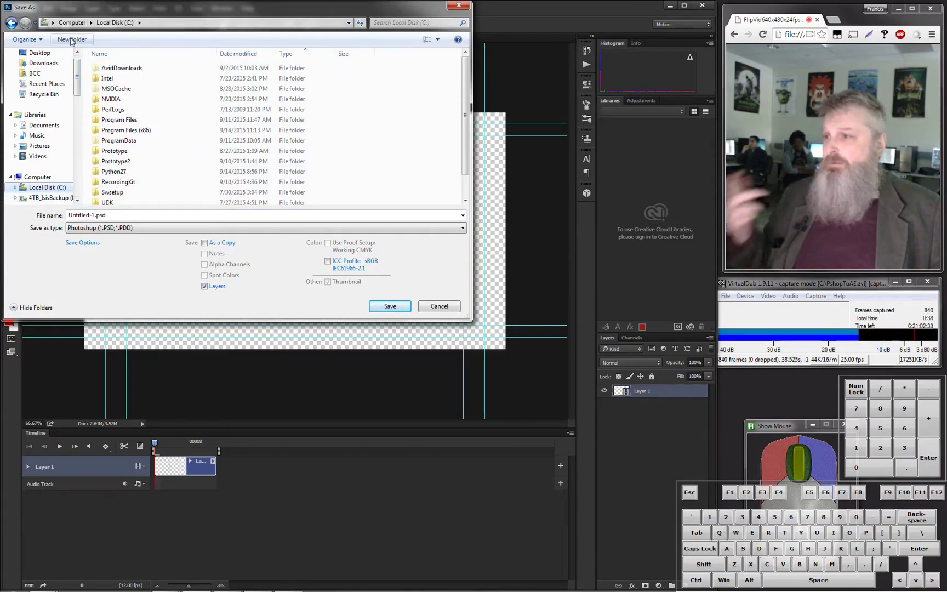
{"action": "left_click", "coordinate": [60, 214]}
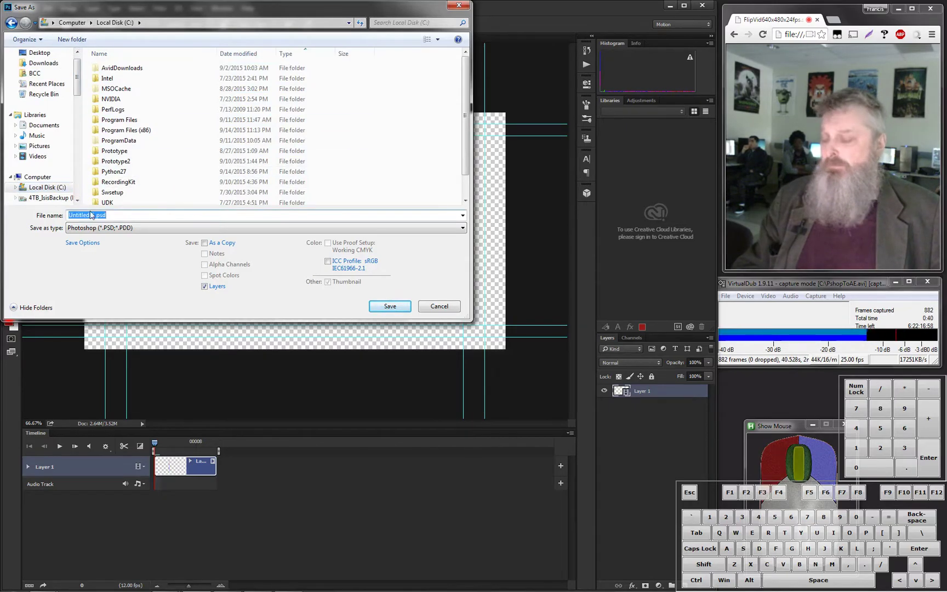
{"action": "type", "text": "Cycle1"}
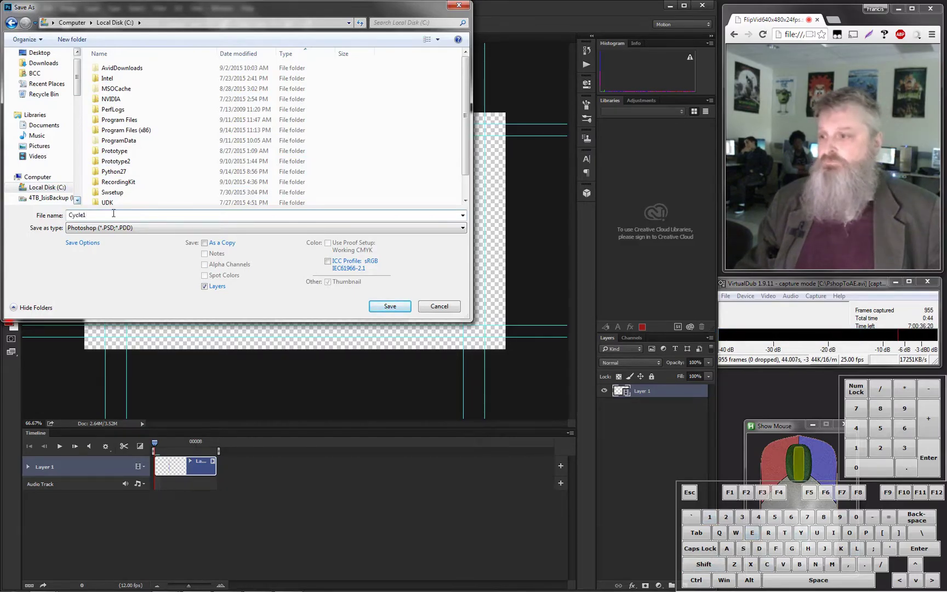
{"action": "left_click", "coordinate": [389, 307]}
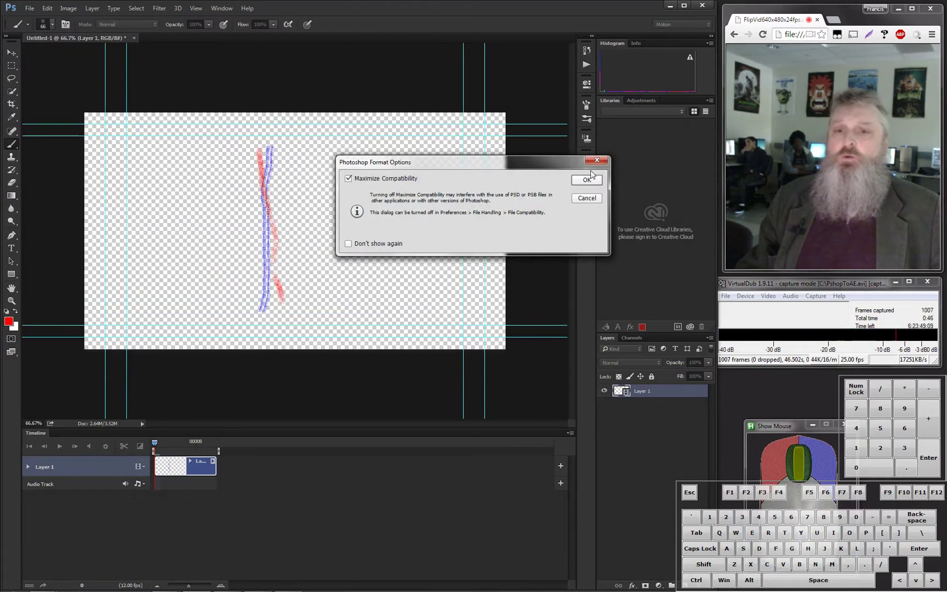
{"action": "left_click", "coordinate": [586, 180]}
- Switch to After Effects and start a new composition based on the HDV/HDTV 720 25 preset
{"action": "mouse_move", "coordinate": [247, 591]}
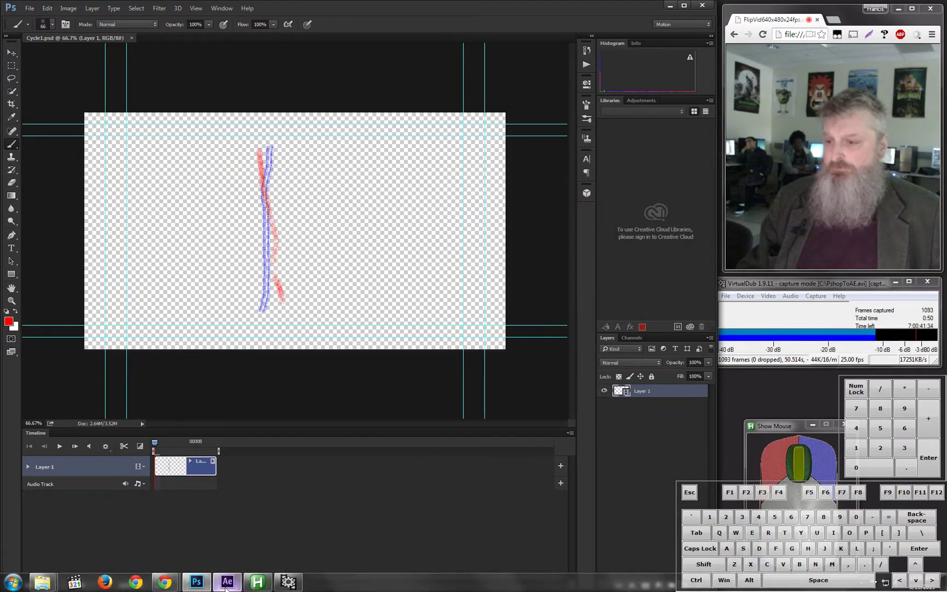
{"action": "left_click", "coordinate": [227, 582]}
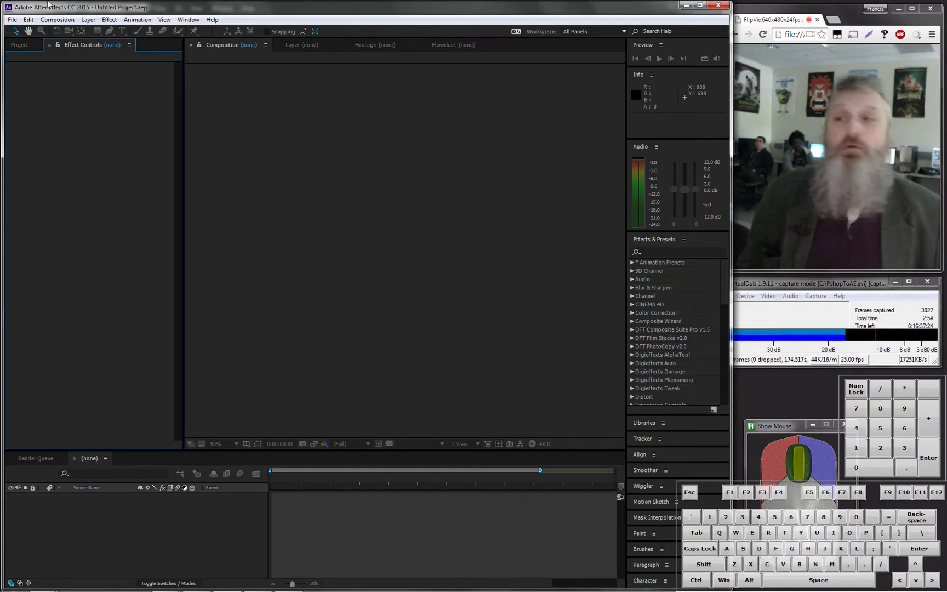
{"action": "left_click", "coordinate": [12, 19]}
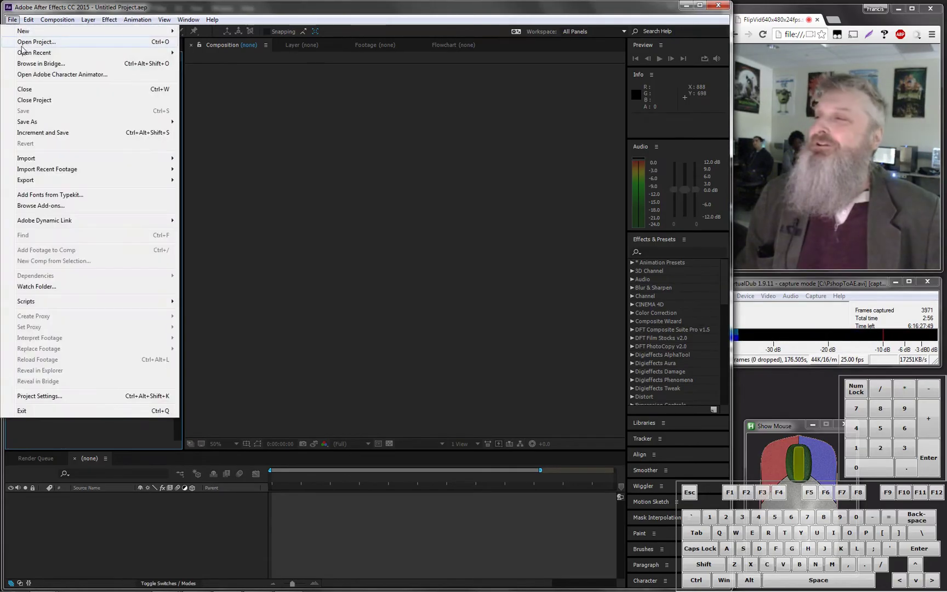
{"action": "mouse_move", "coordinate": [18, 31]}
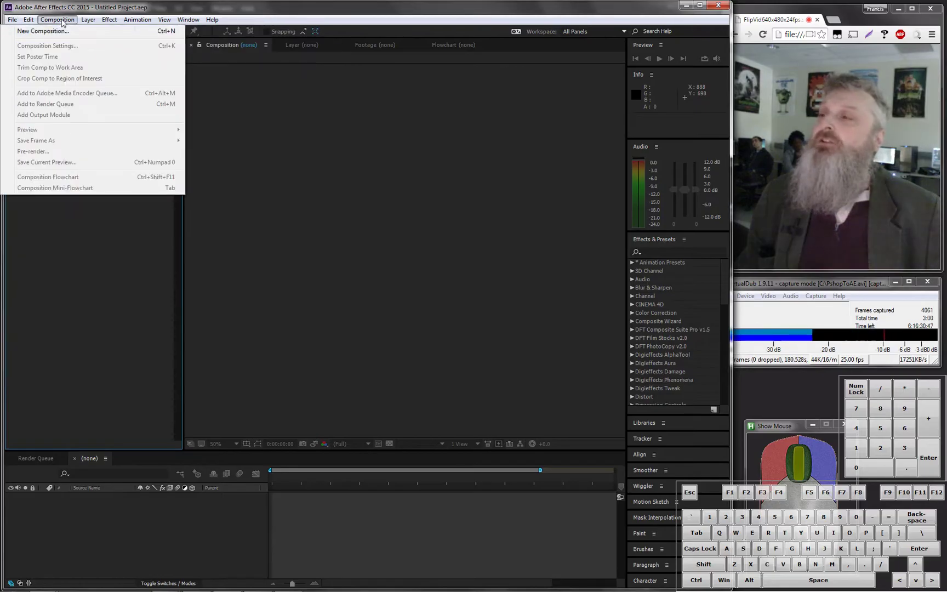
{"action": "left_click", "coordinate": [44, 31]}
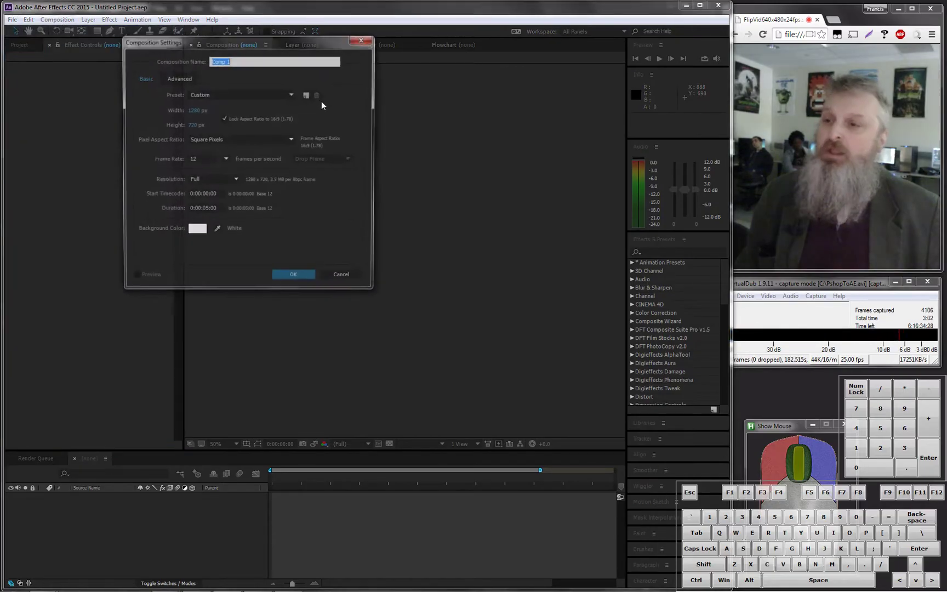
{"action": "left_click_drag", "start_coordinate": [205, 89], "coordinate": [199, 94]}
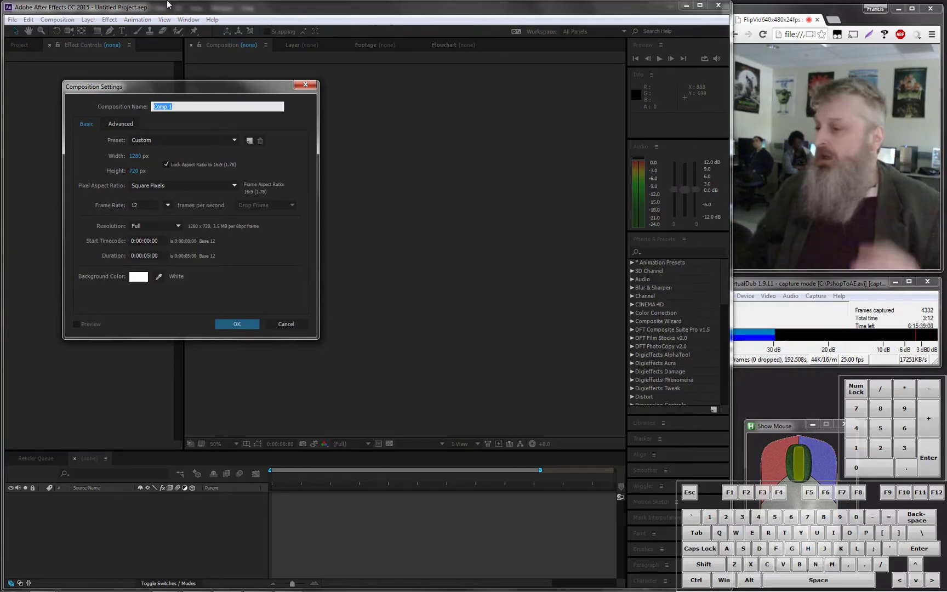
{"action": "left_click", "coordinate": [191, 143]}
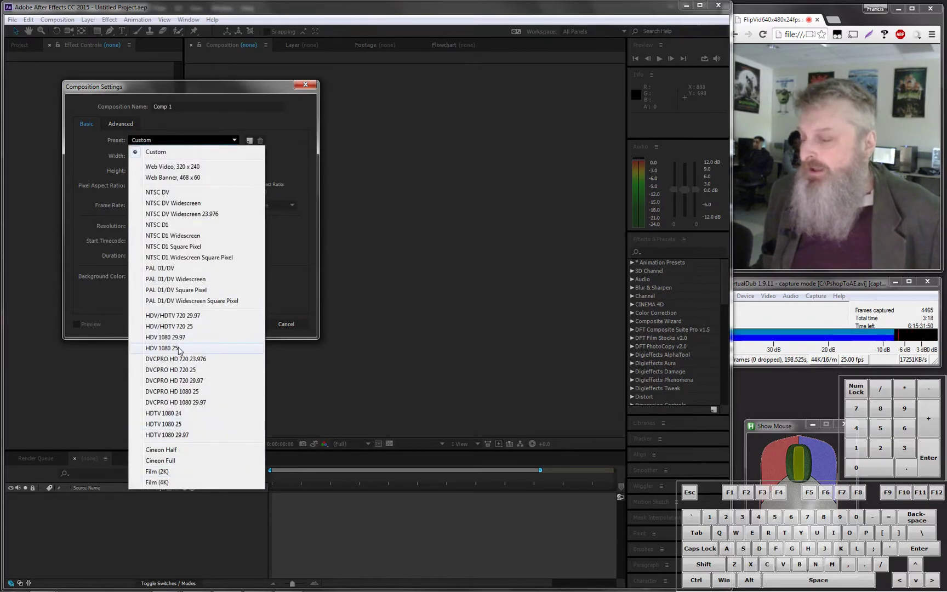
{"action": "left_click", "coordinate": [188, 326]}
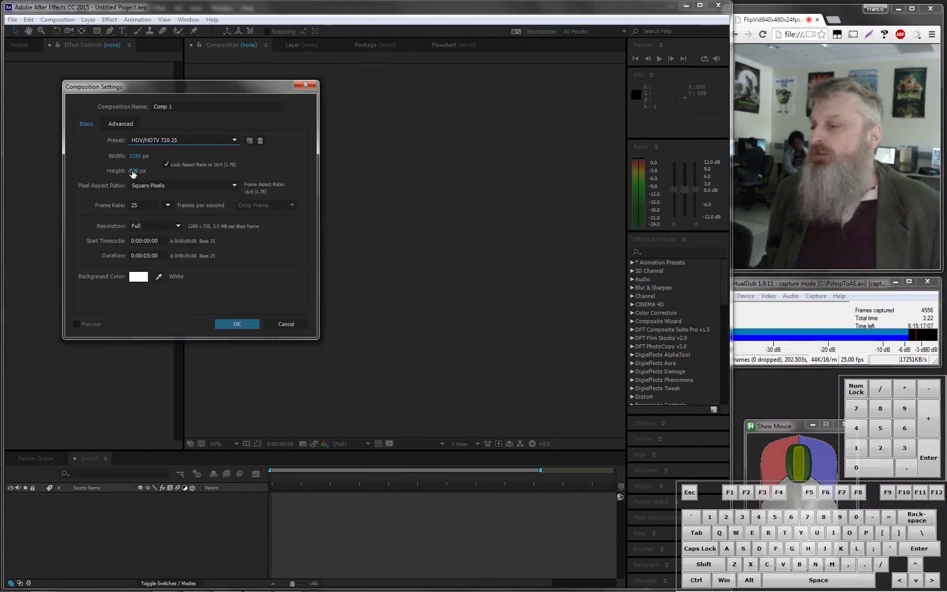
- Set the new composition's frame rate to 24 frames per second and its duration to 0:00:15:00
{"action": "left_click", "coordinate": [167, 205]}
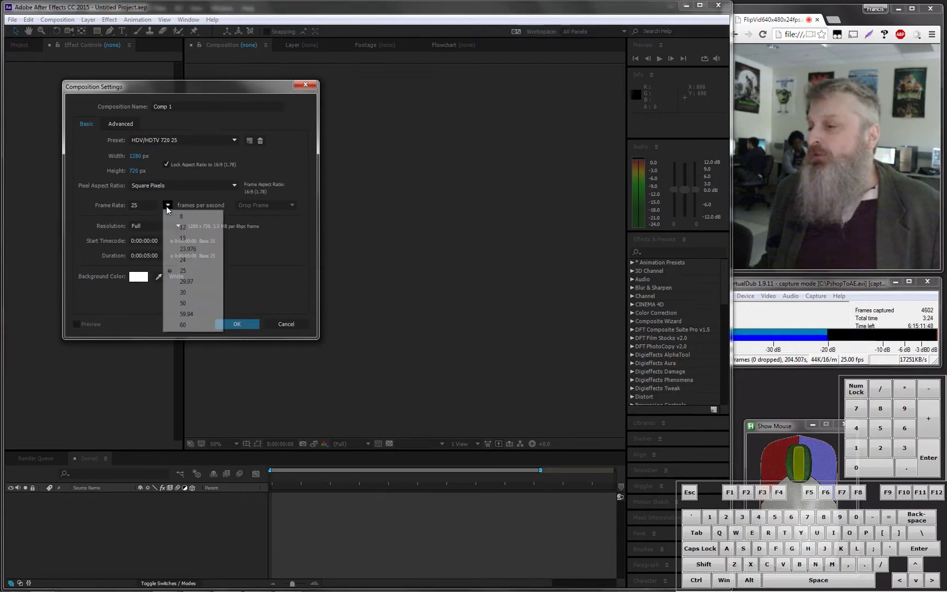
{"action": "left_click", "coordinate": [184, 260]}
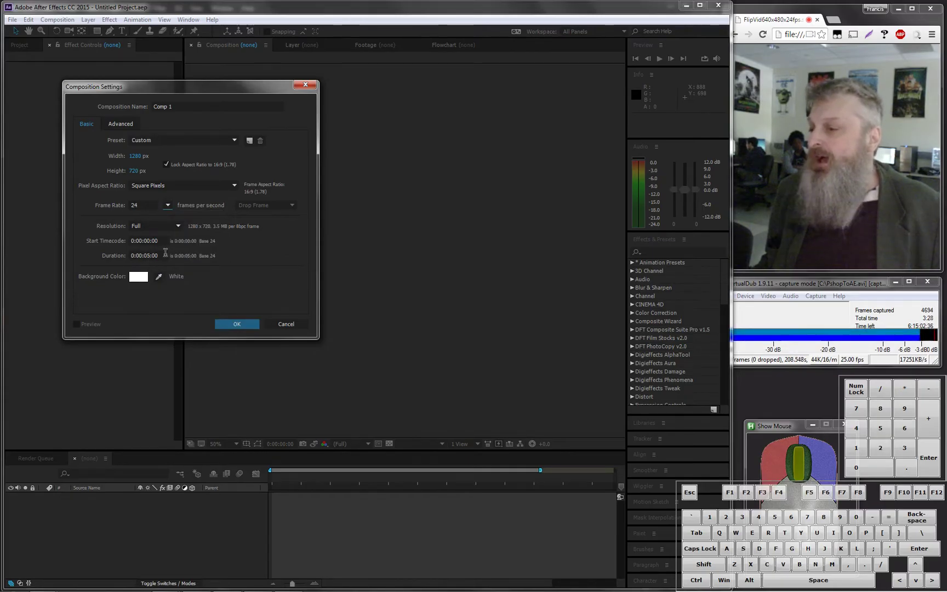
{"action": "left_click", "coordinate": [162, 256]}
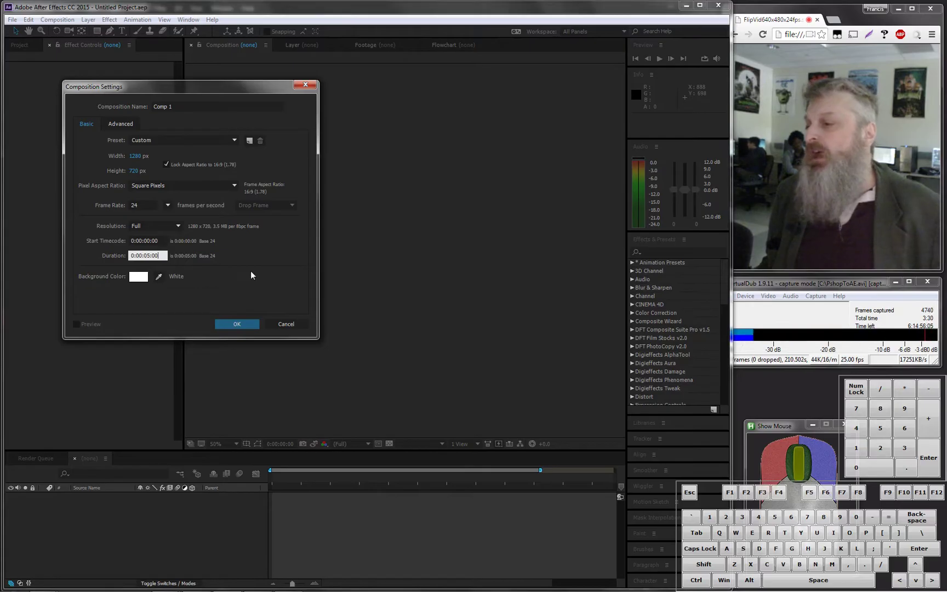
{"action": "key", "text": "Left"}
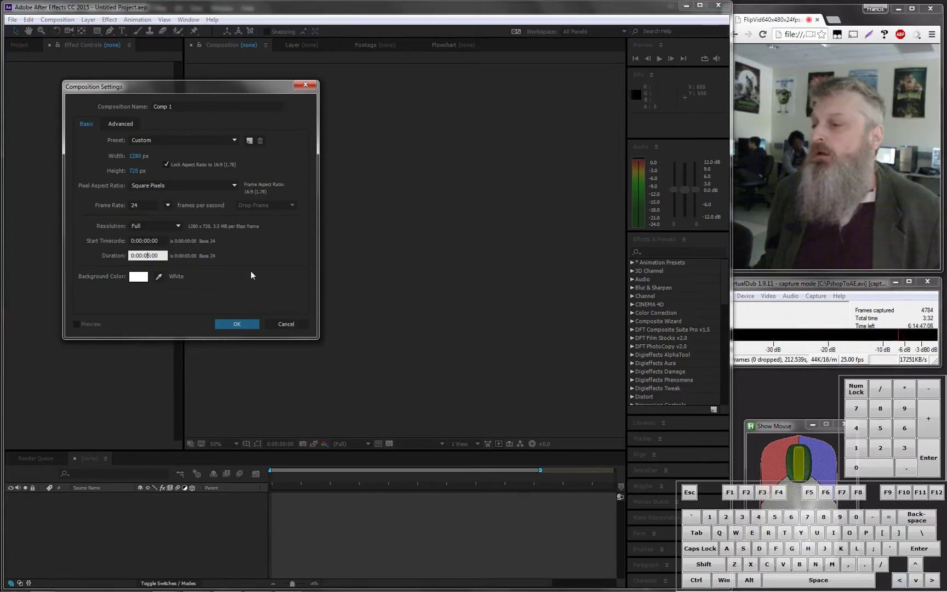
{"action": "key", "text": "Right"}
{"action": "key", "text": "BackSpace"}
{"action": "key", "text": "BackSpace"}
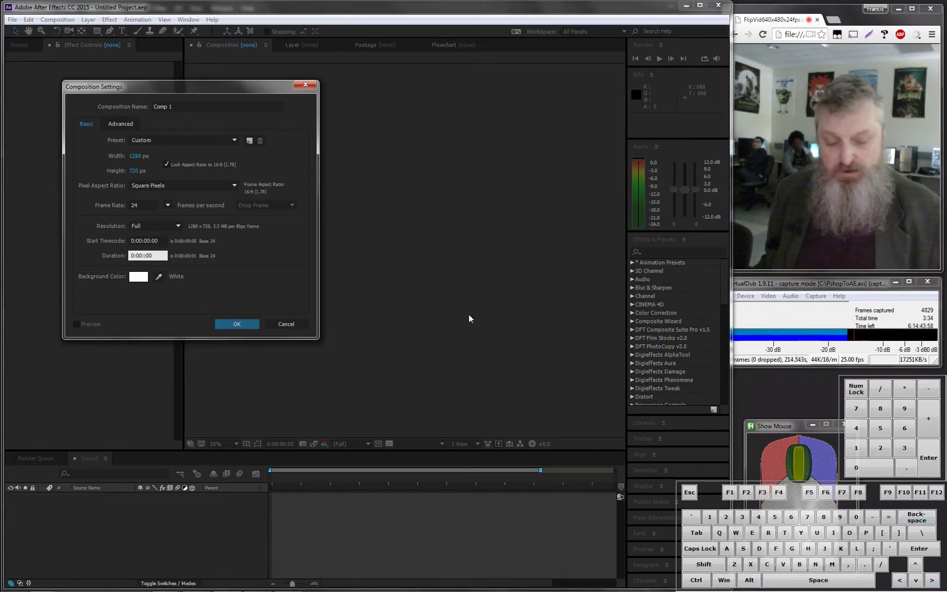
{"action": "type", "text": "15"}
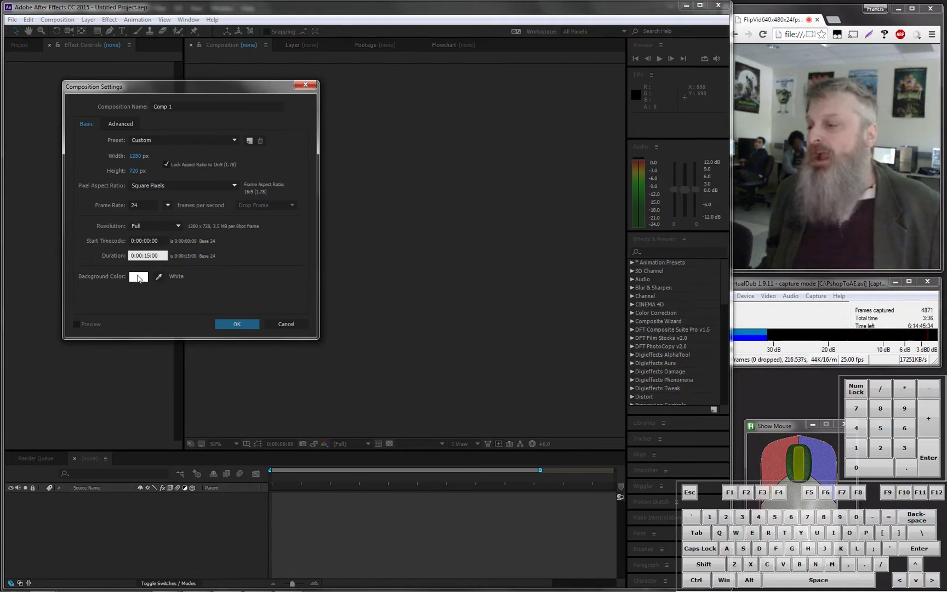
- Keep the composition's background color white (FFFFFF) and create the composition, accepting the renderer alert
{"action": "left_click", "coordinate": [139, 277]}
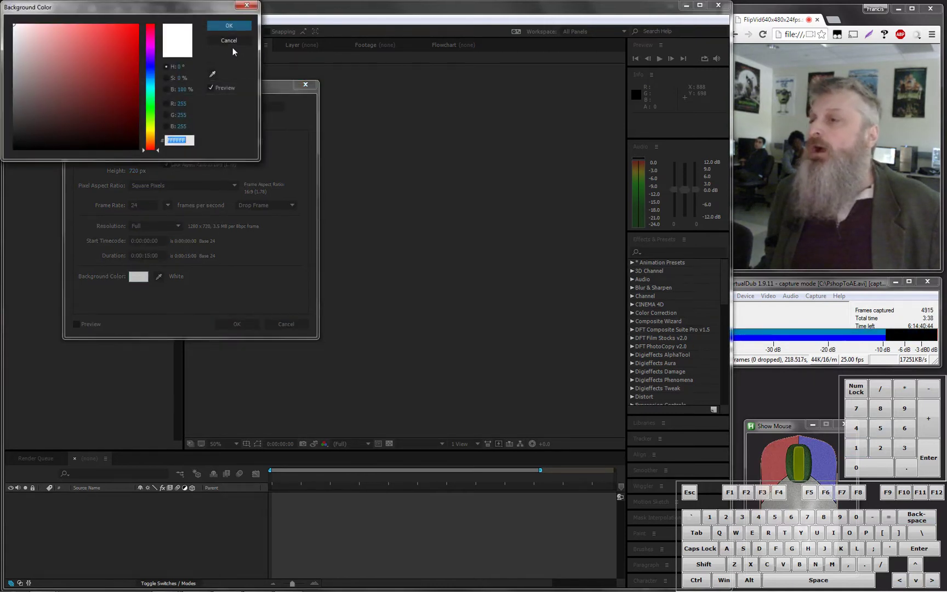
{"action": "left_click", "coordinate": [233, 26]}
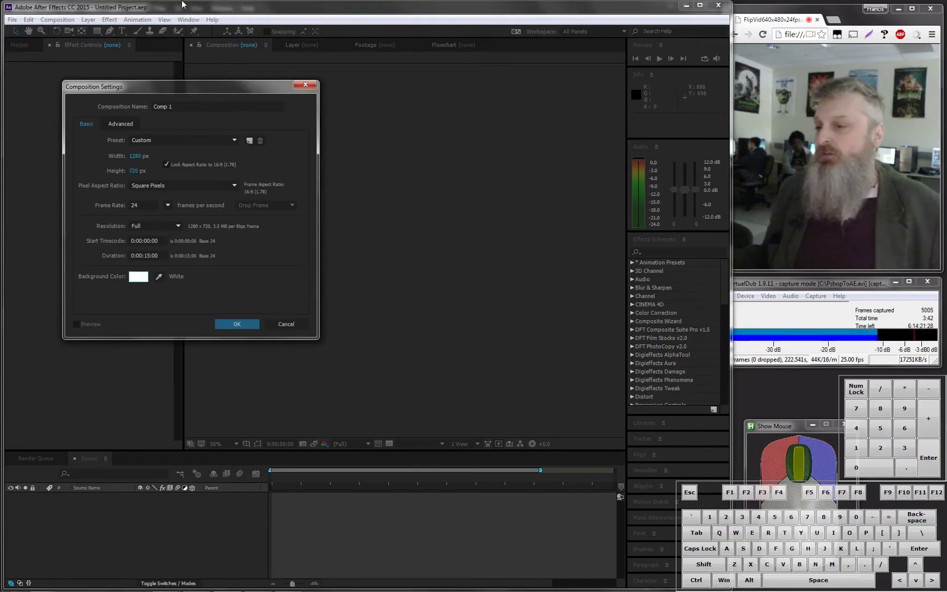
{"action": "left_click", "coordinate": [246, 326]}
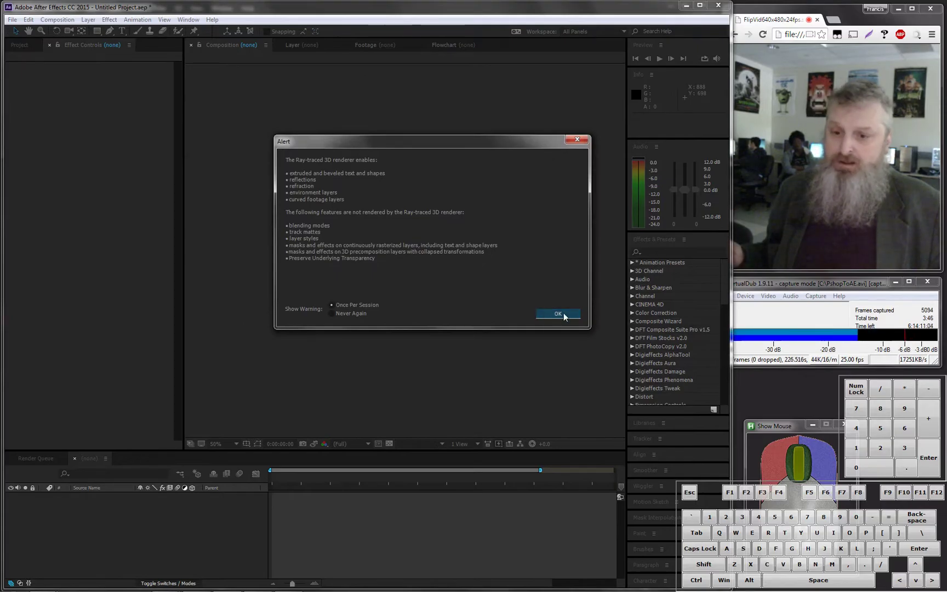
{"action": "left_click", "coordinate": [563, 313]}
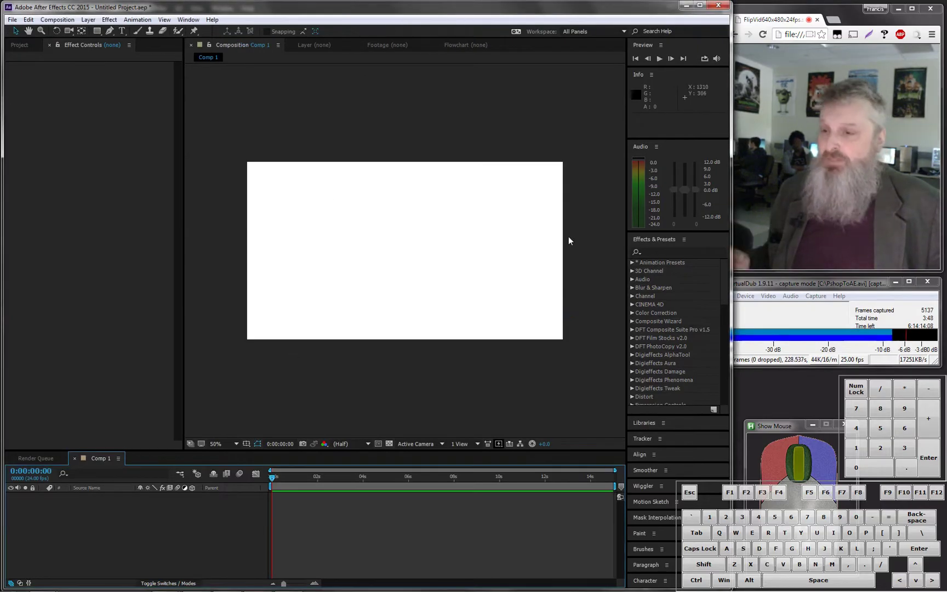
- Show the project's contents and scrub through the Comp 1 timeline
{"action": "left_click", "coordinate": [21, 45]}
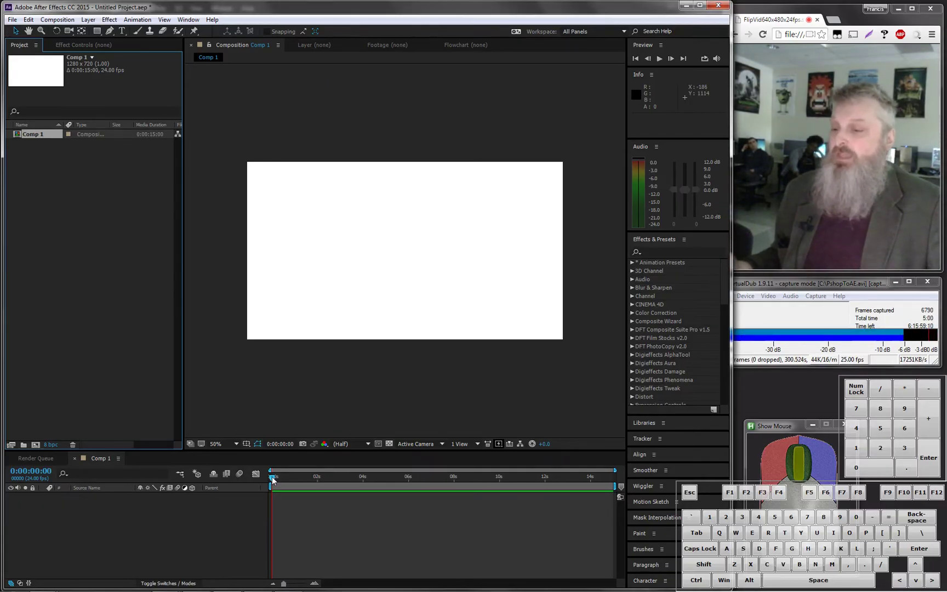
{"action": "left_click_drag", "start_coordinate": [272, 480], "coordinate": [298, 479]}
{"action": "left_click_drag", "start_coordinate": [602, 488], "coordinate": [317, 482]}
{"action": "left_click_drag", "start_coordinate": [583, 481], "coordinate": [255, 567]}
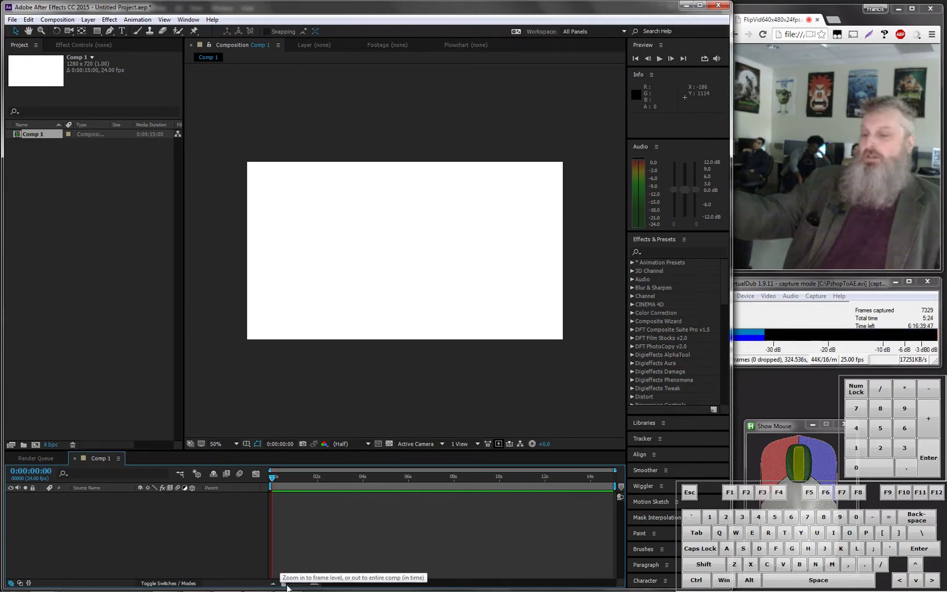
- Examine the Comp 1 timeline at frame level and play a preview from the first frame
{"action": "left_click_drag", "start_coordinate": [284, 585], "coordinate": [303, 583]}
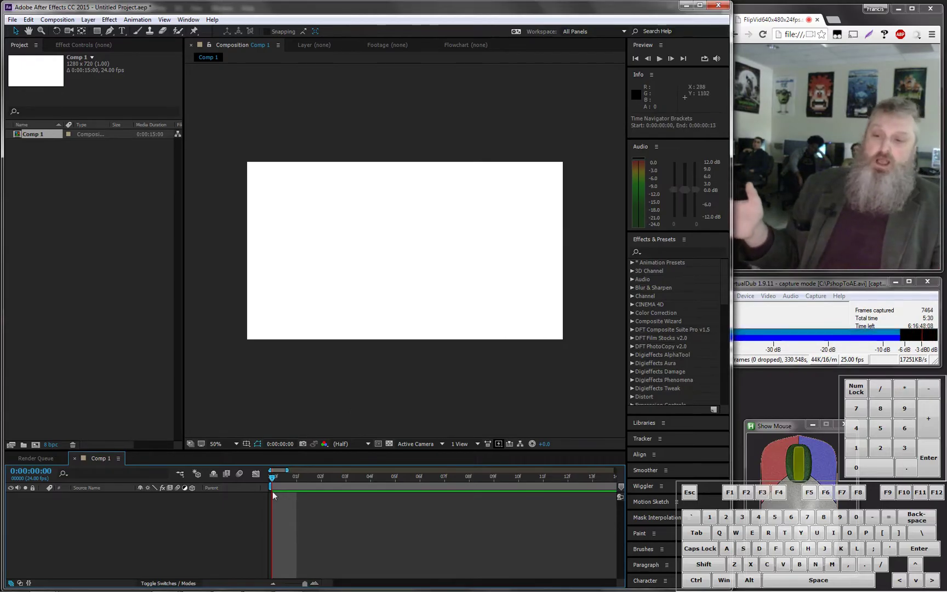
{"action": "left_click_drag", "start_coordinate": [274, 478], "coordinate": [186, 488]}
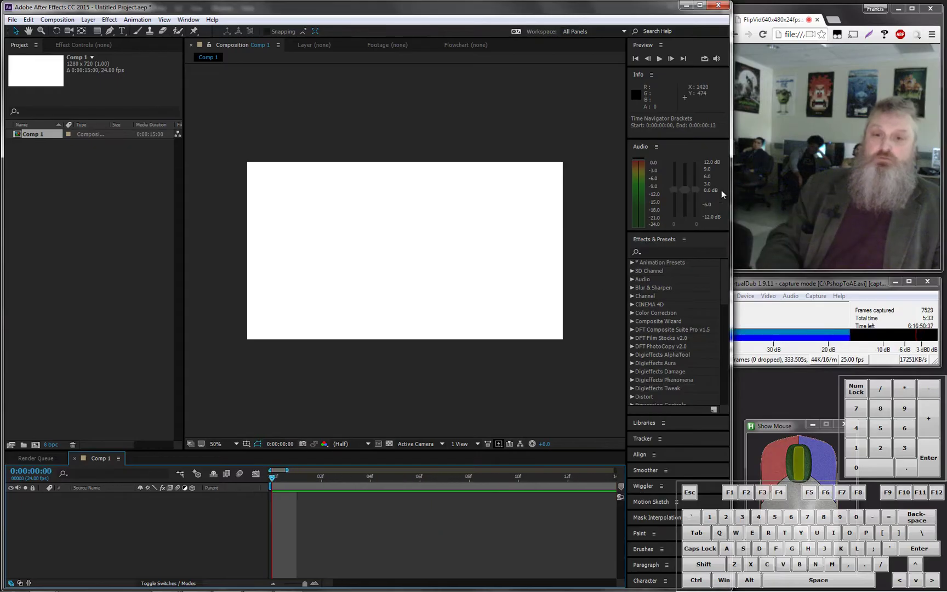
{"action": "left_click", "coordinate": [658, 60]}
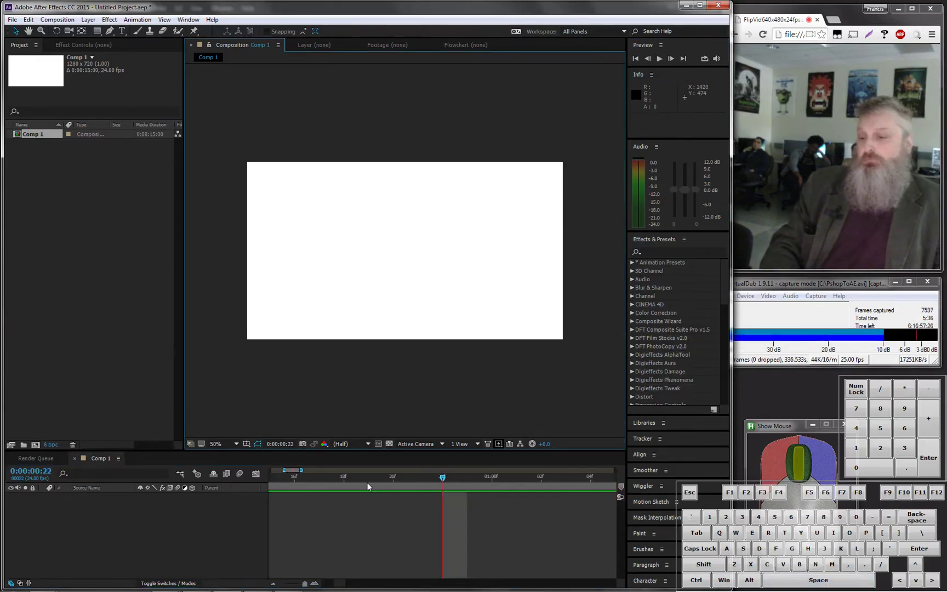
- Move the Comp 1 playhead back to 0:00:00:00
{"action": "left_click_drag", "start_coordinate": [443, 479], "coordinate": [167, 487]}
{"action": "left_click", "coordinate": [305, 584]}
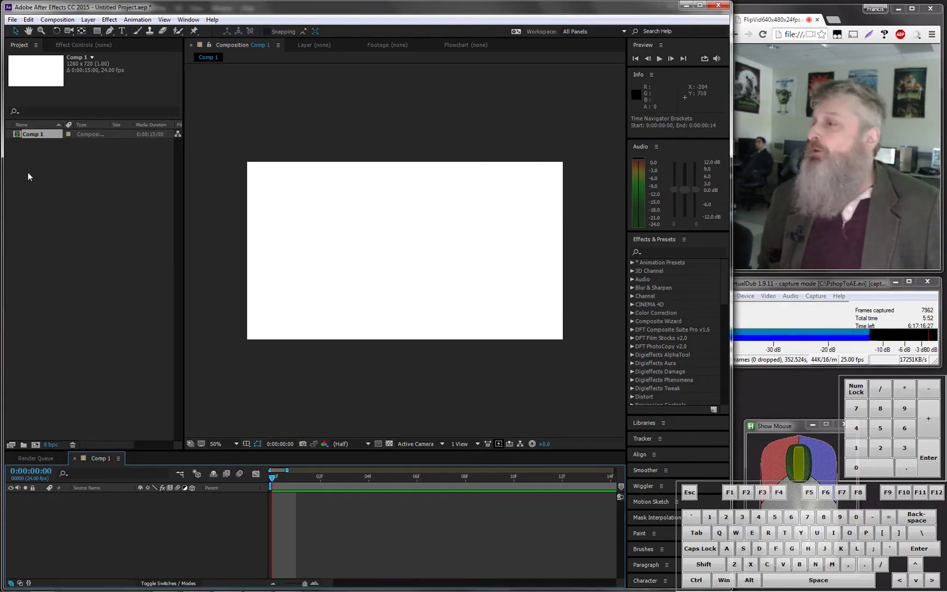
- Start importing a file into the project and browse to the root of Local Disk (C:)
{"action": "right_click", "coordinate": [51, 199]}
{"action": "mouse_move", "coordinate": [159, 248]}
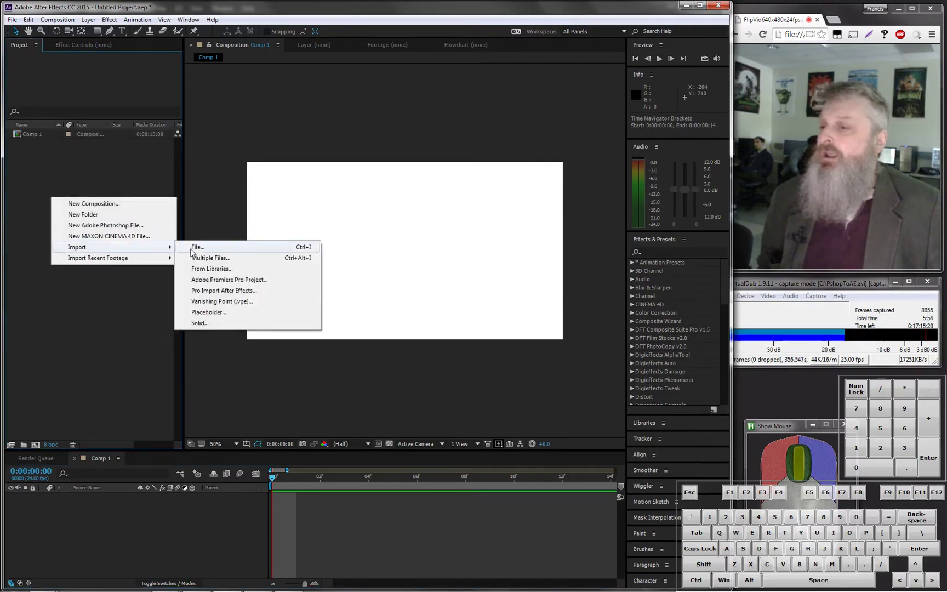
{"action": "left_click", "coordinate": [194, 248]}
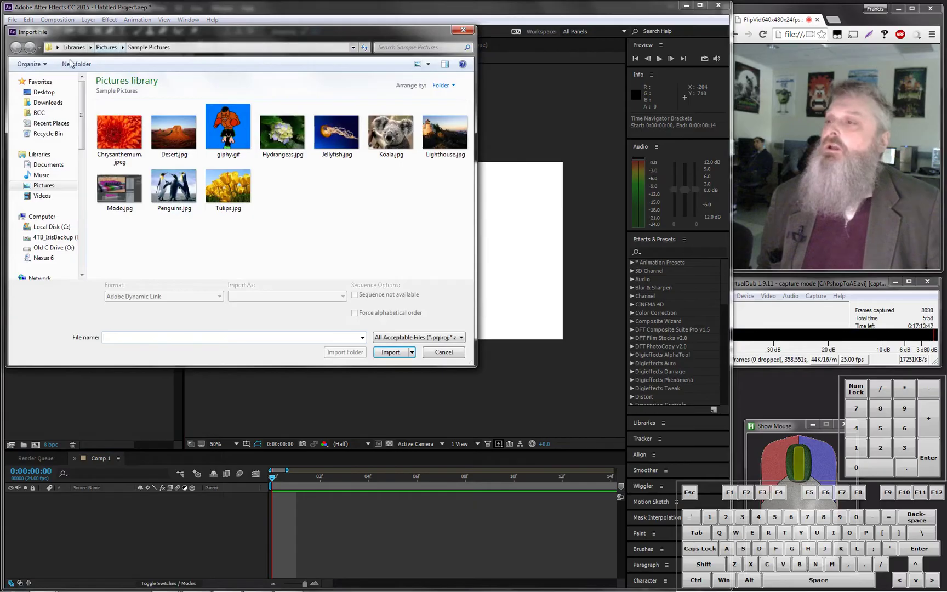
{"action": "left_click", "coordinate": [53, 103]}
{"action": "mouse_move", "coordinate": [471, 114]}
{"action": "left_mouse_down"}
{"action": "mouse_move", "coordinate": [468, 210]}
{"action": "mouse_move", "coordinate": [469, 109]}
{"action": "left_mouse_up"}
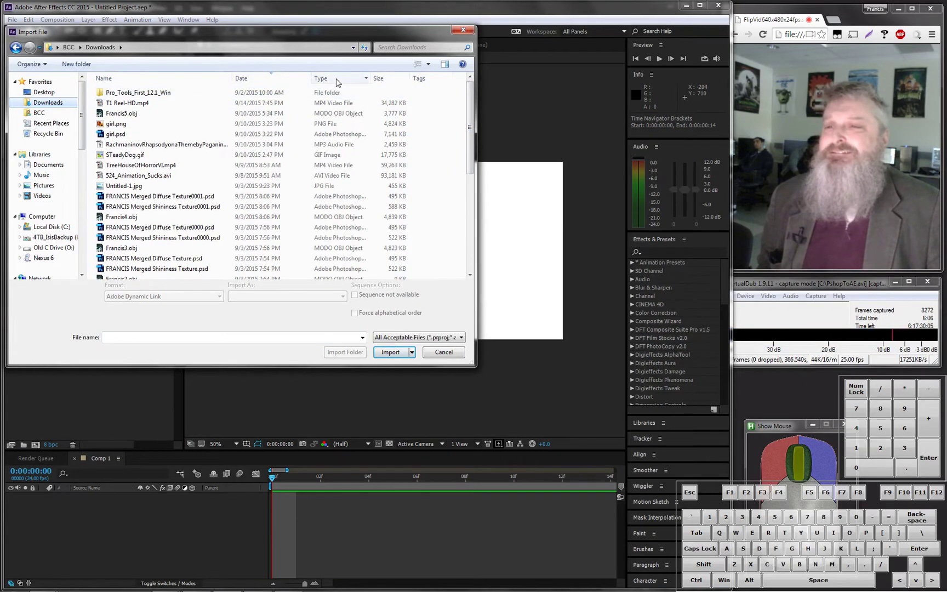
{"action": "left_click", "coordinate": [274, 80]}
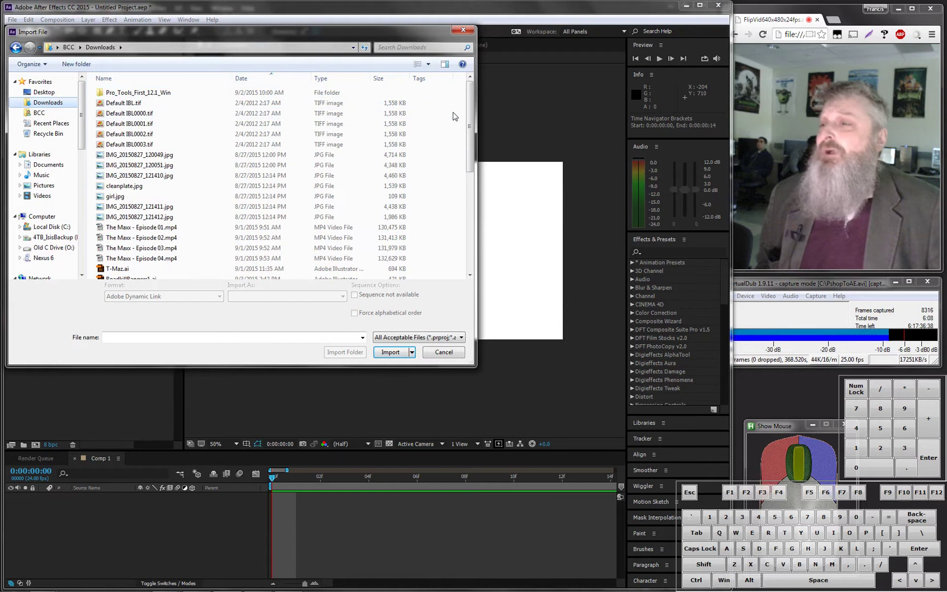
{"action": "left_click_drag", "start_coordinate": [473, 108], "coordinate": [473, 234]}
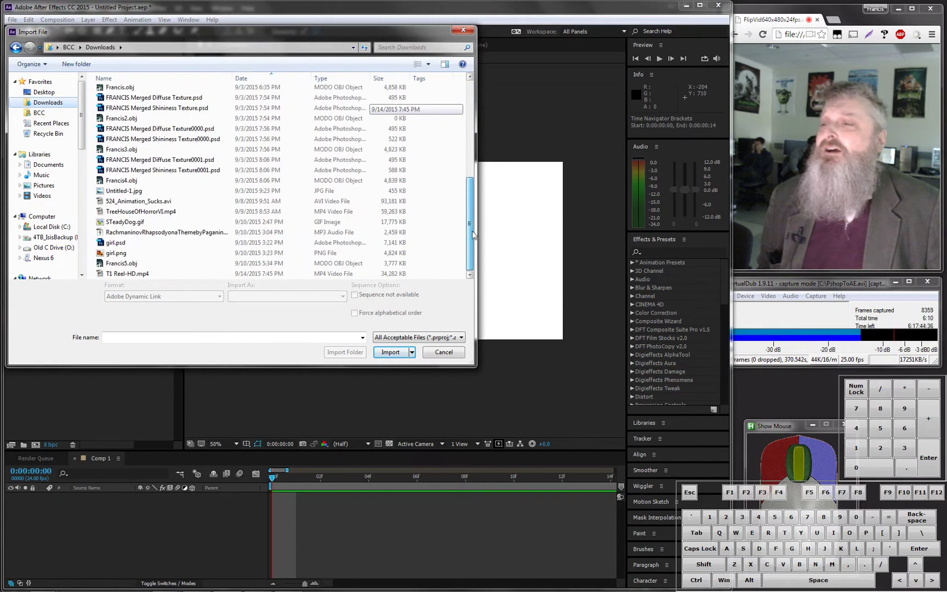
{"action": "left_click", "coordinate": [54, 227]}
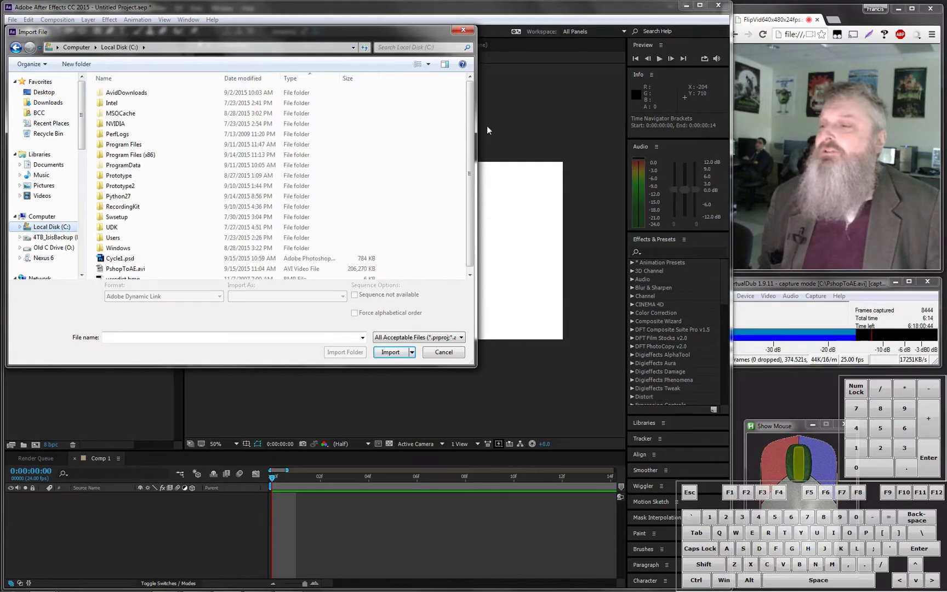
- Import Cycle1.psd as Composition - Retain Layer Sizes with Editable Layer Styles
{"action": "left_click", "coordinate": [126, 260]}
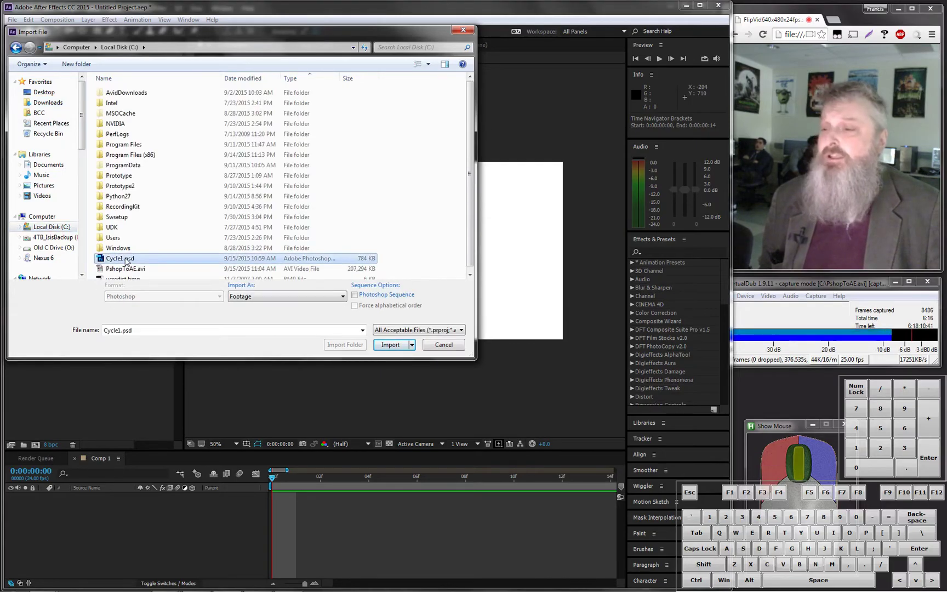
{"action": "left_click", "coordinate": [264, 297]}
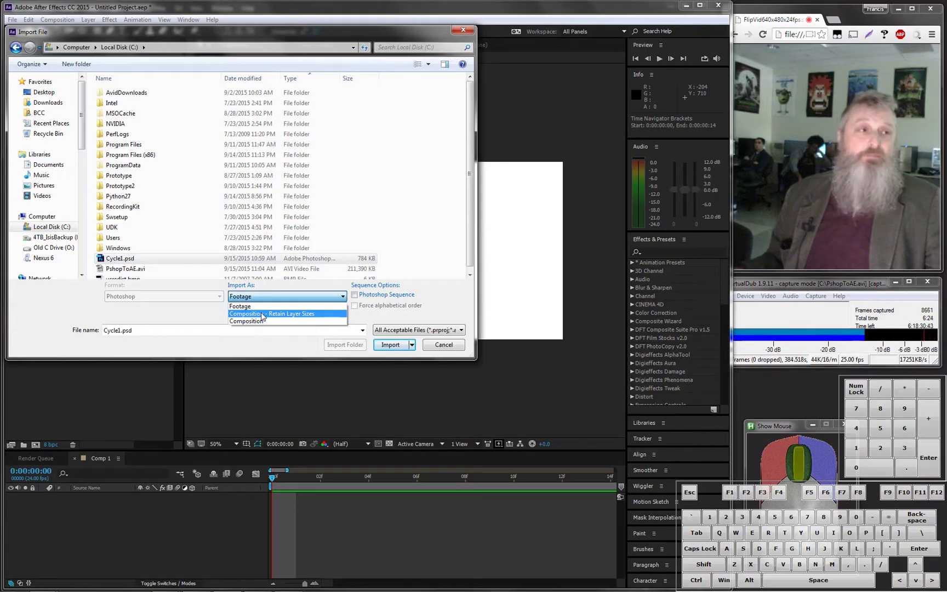
{"action": "left_click", "coordinate": [262, 314]}
{"action": "left_click", "coordinate": [386, 344]}
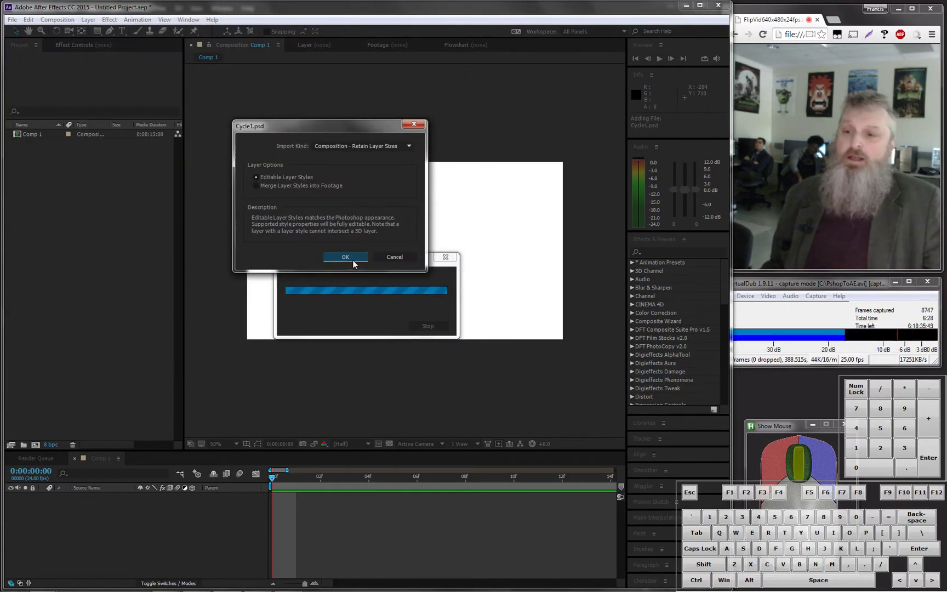
{"action": "left_click", "coordinate": [354, 261]}
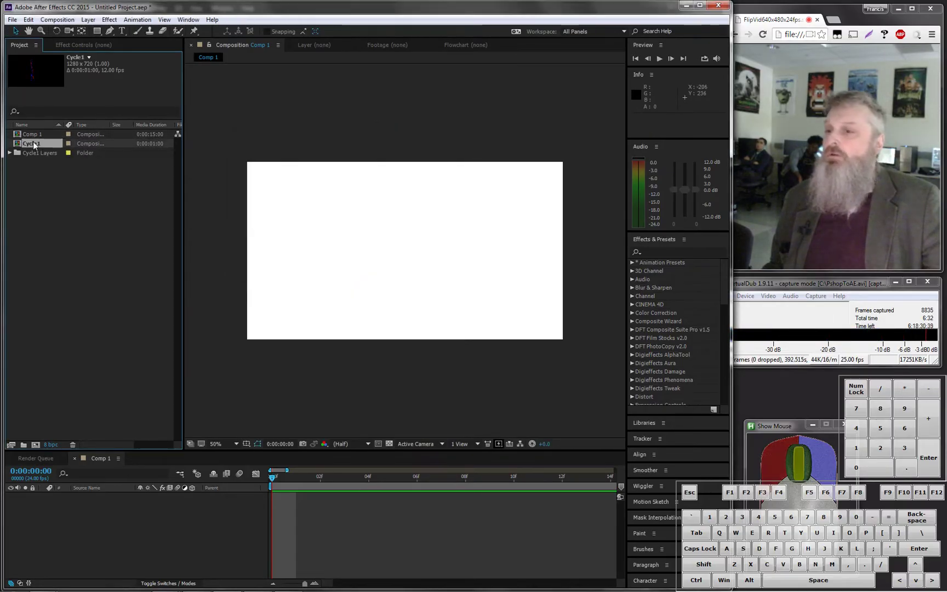
- Open the Cycle1 composition, play its animation, and check the details of Comp 1 in the project
{"action": "double_click", "coordinate": [34, 144]}
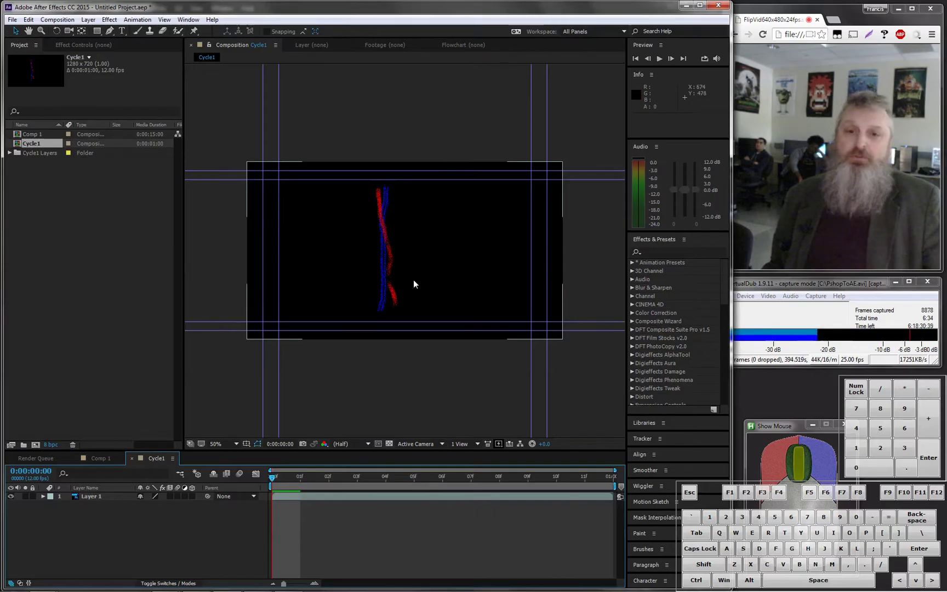
{"action": "left_click", "coordinate": [660, 59]}
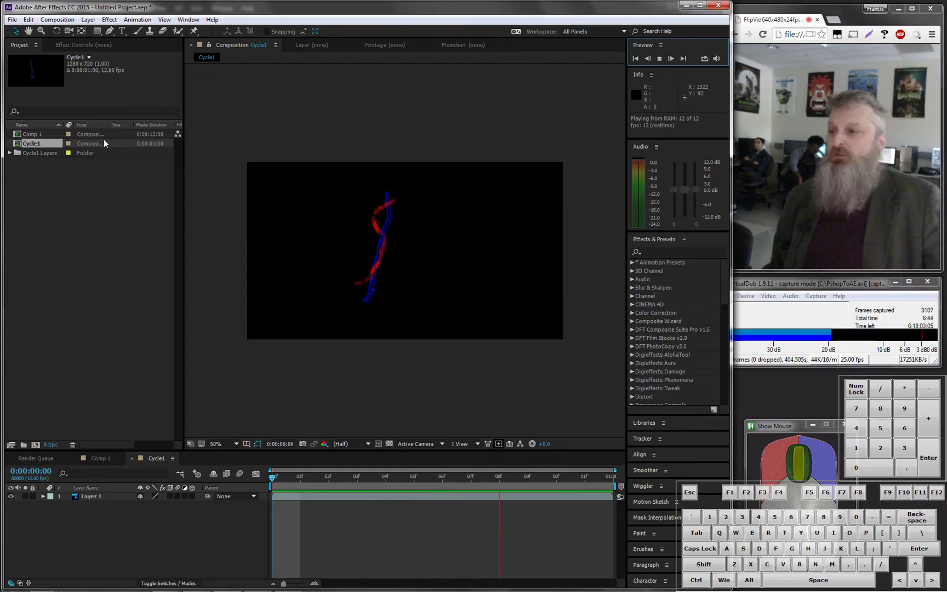
{"action": "left_click", "coordinate": [78, 132]}
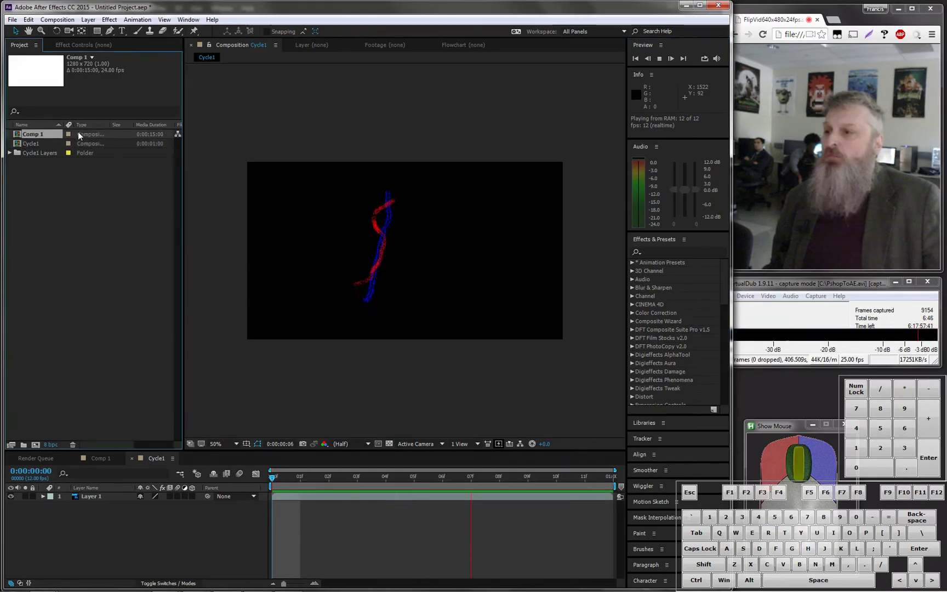
{"action": "left_click", "coordinate": [43, 141]}
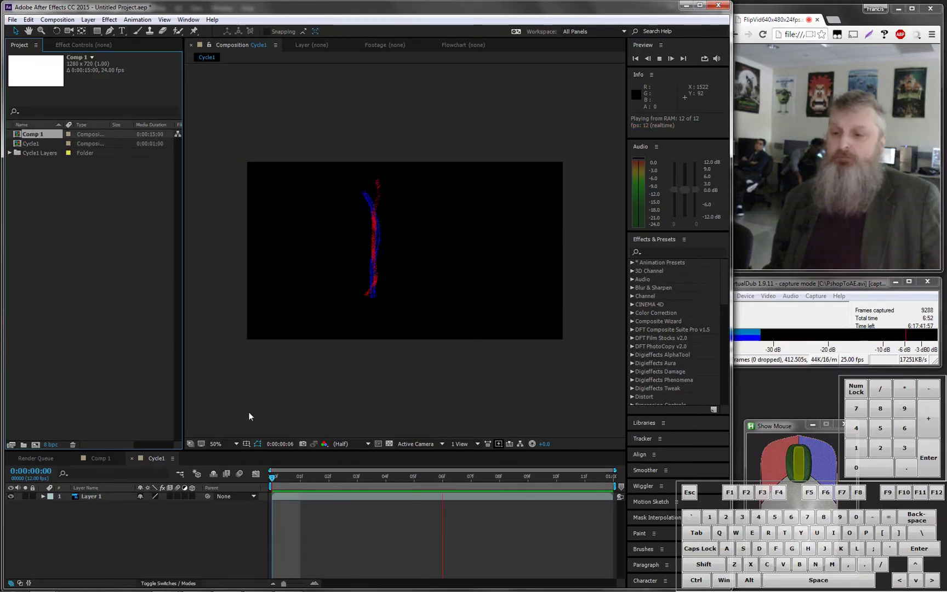
- Place the Cycle1 composition in the center of Comp 1 and preview the result
{"action": "double_click", "coordinate": [41, 135]}
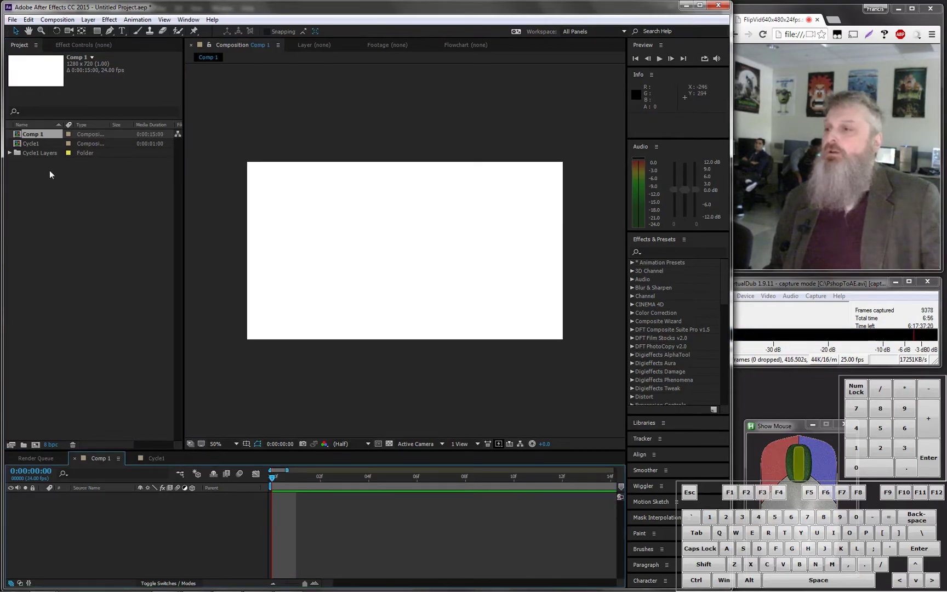
{"action": "left_click_drag", "start_coordinate": [38, 146], "coordinate": [407, 251]}
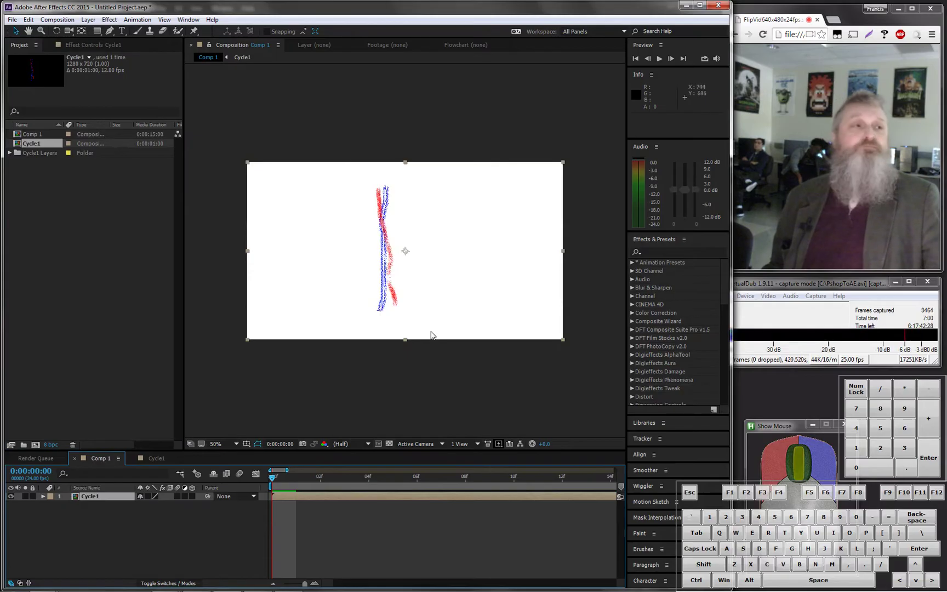
{"action": "key", "text": "space"}
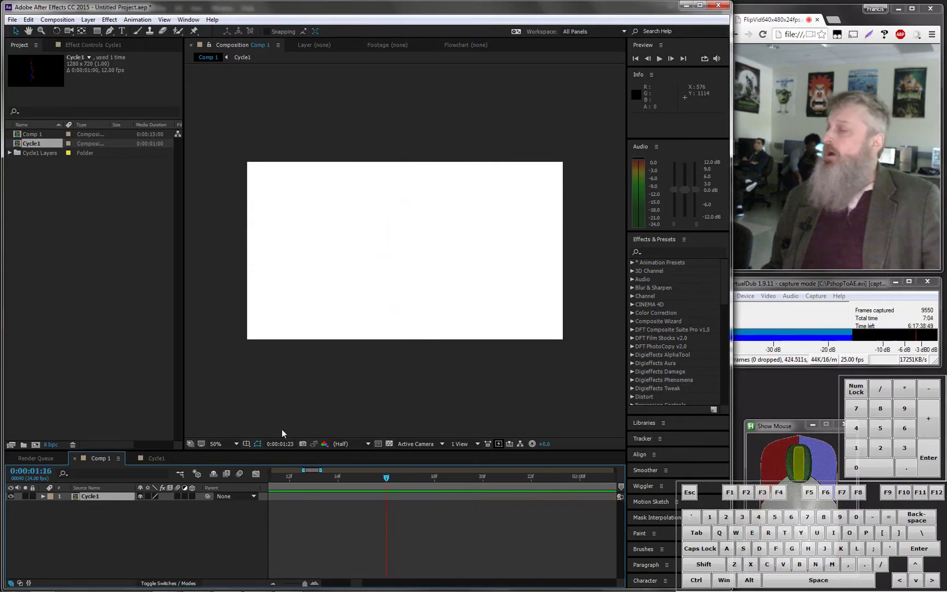
{"action": "key", "text": "space"}
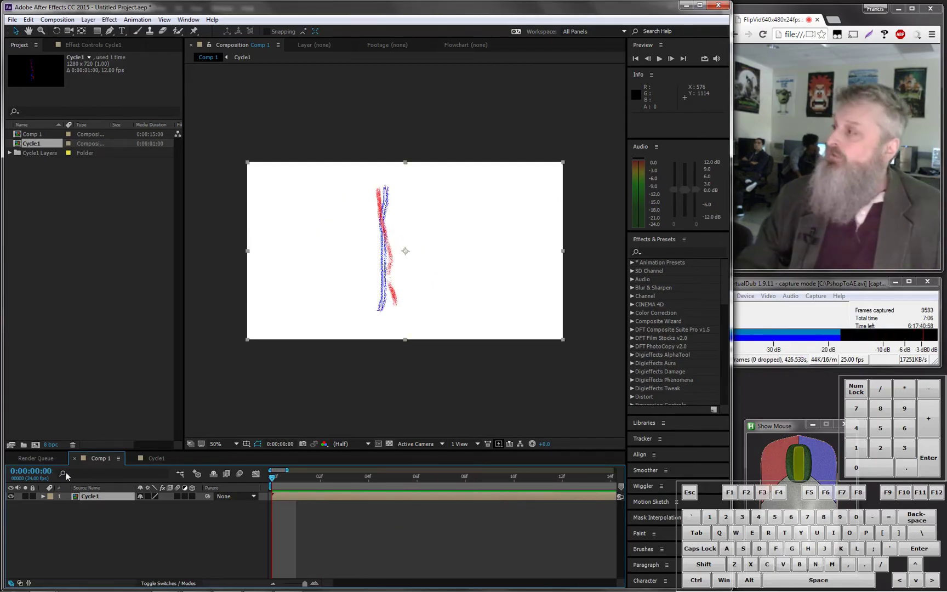
- Expand the Cycle1 layer's Transform properties and examine the layer's length against the full Comp 1 timeline
{"action": "left_click", "coordinate": [43, 497]}
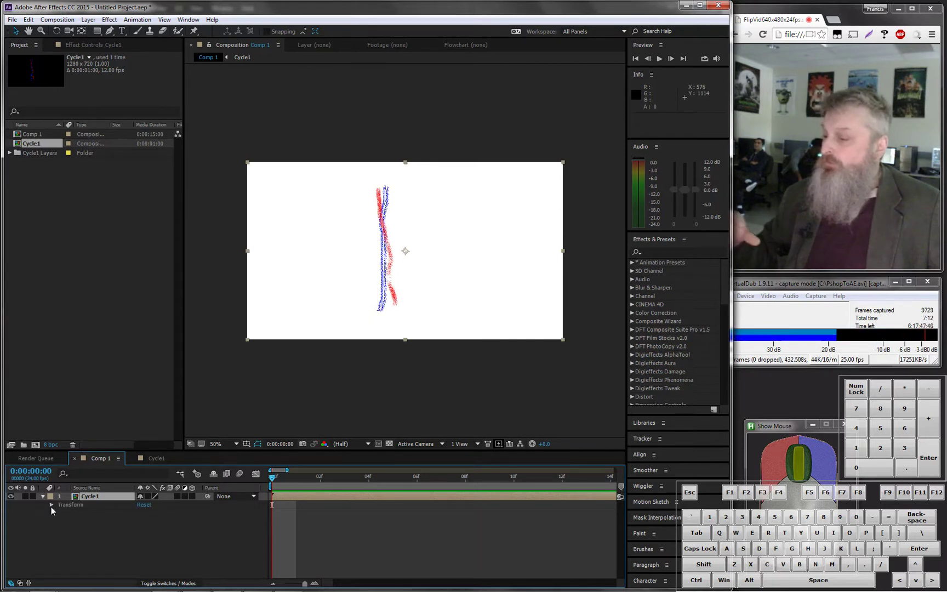
{"action": "left_click", "coordinate": [51, 505]}
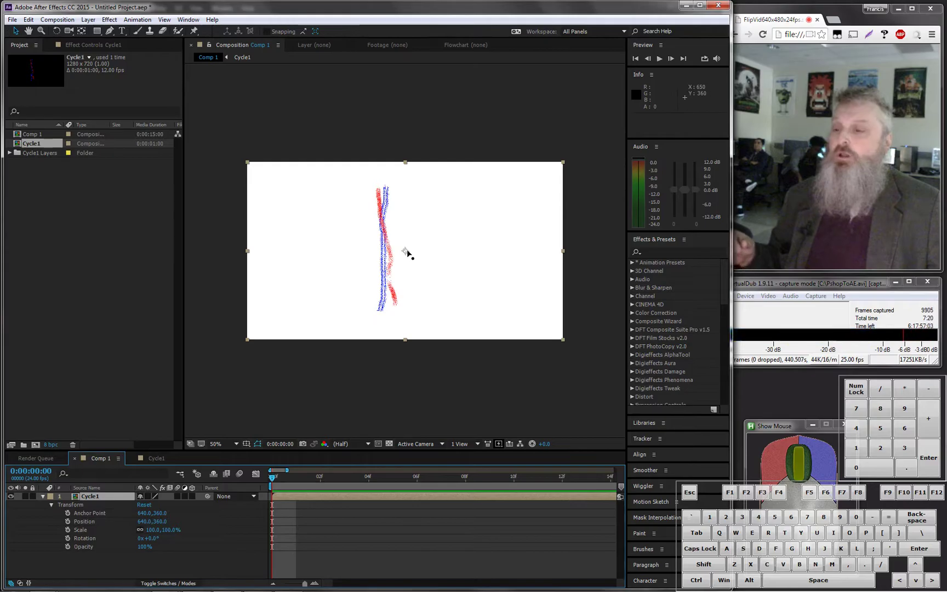
{"action": "left_click_drag", "start_coordinate": [272, 481], "coordinate": [6, 475]}
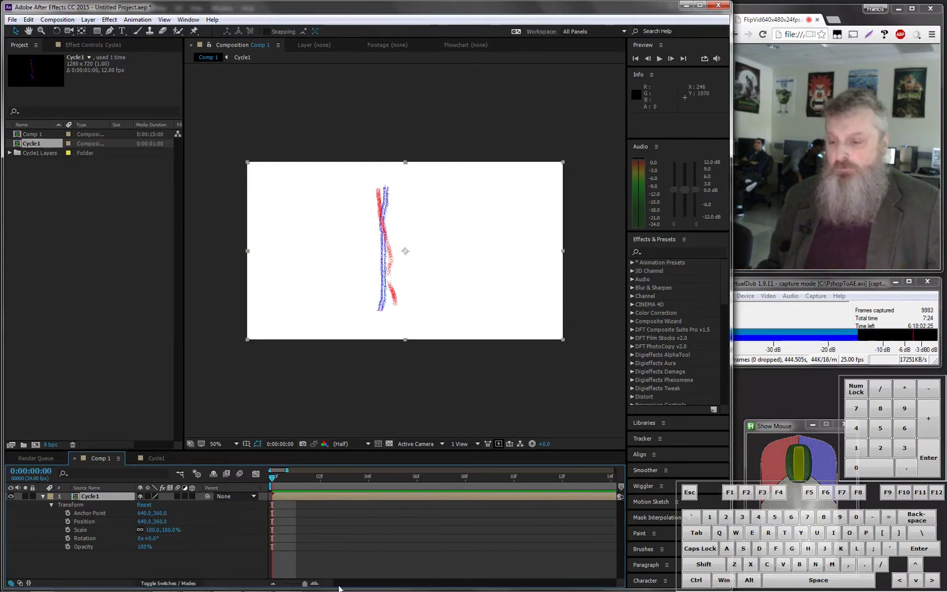
{"action": "left_click_drag", "start_coordinate": [307, 585], "coordinate": [285, 585]}
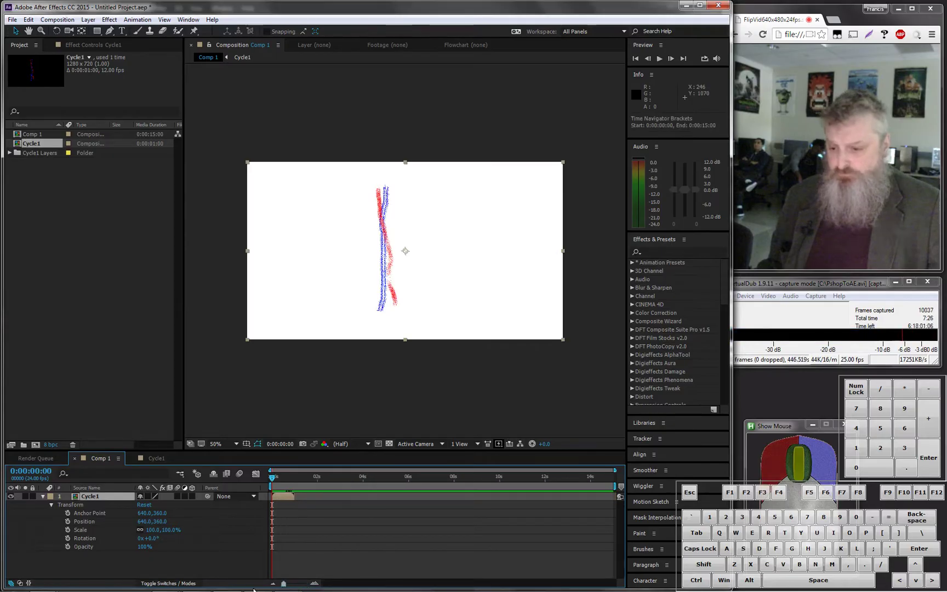
{"action": "mouse_move", "coordinate": [270, 477]}
{"action": "left_mouse_down"}
{"action": "mouse_move", "coordinate": [304, 483]}
{"action": "mouse_move", "coordinate": [243, 480]}
{"action": "mouse_move", "coordinate": [406, 479]}
{"action": "mouse_move", "coordinate": [207, 463]}
{"action": "mouse_move", "coordinate": [359, 467]}
{"action": "mouse_move", "coordinate": [376, 450]}
{"action": "mouse_move", "coordinate": [263, 463]}
{"action": "mouse_move", "coordinate": [517, 456]}
{"action": "mouse_move", "coordinate": [70, 372]}
{"action": "left_mouse_up"}
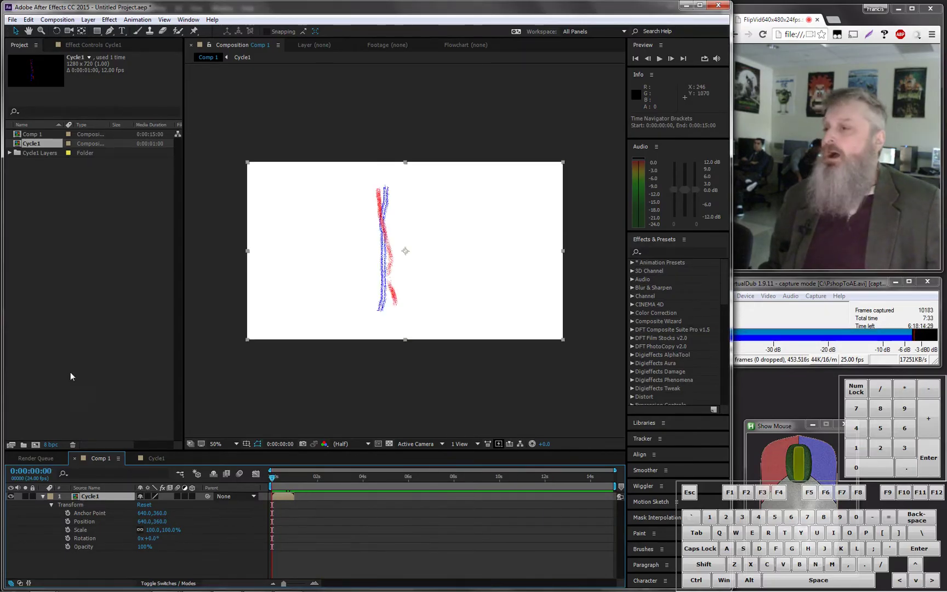
- Create a new 1280 x 720, 24 fps composition with a duration of 0:00:05:00
{"action": "right_click", "coordinate": [34, 175]}
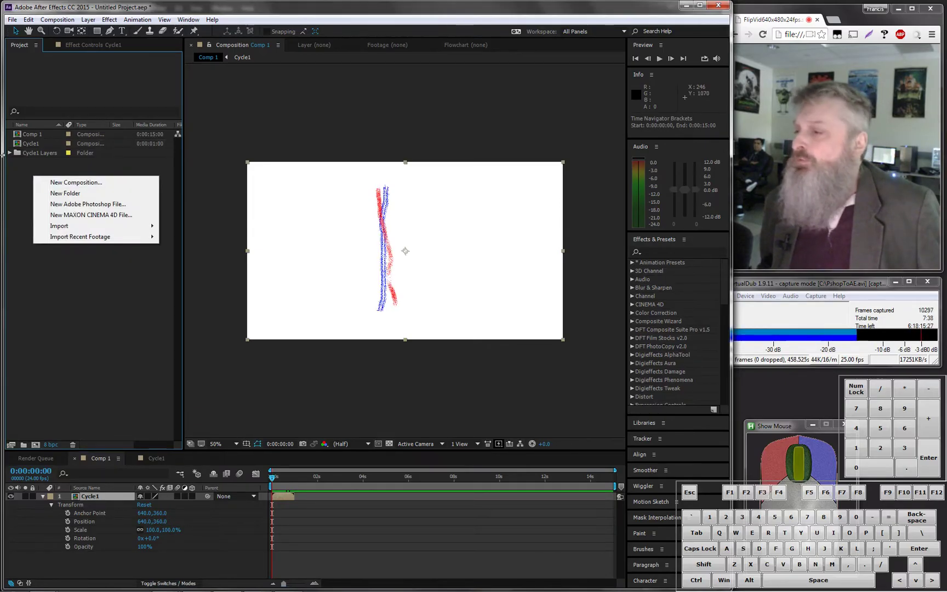
{"action": "left_click", "coordinate": [66, 185]}
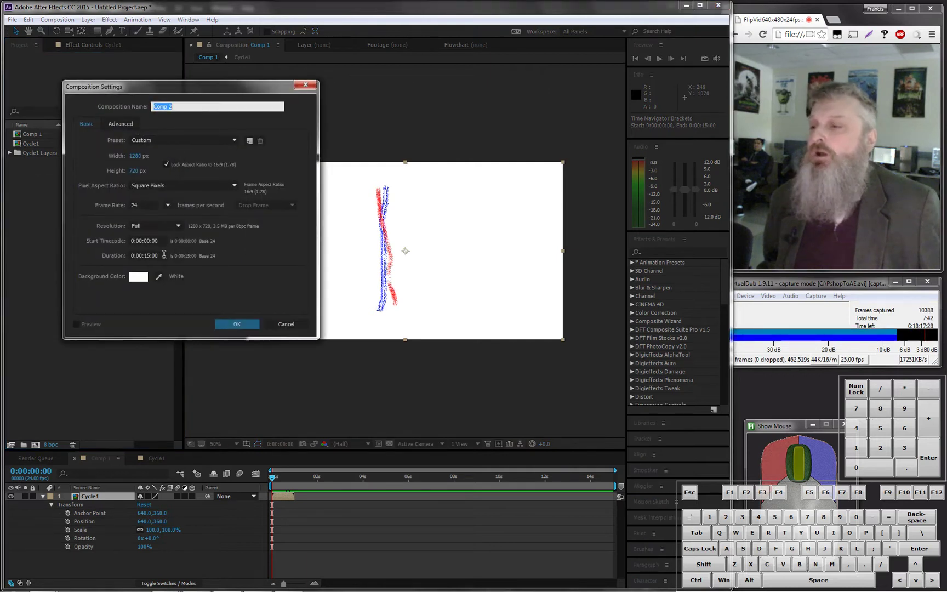
{"action": "left_click", "coordinate": [163, 255]}
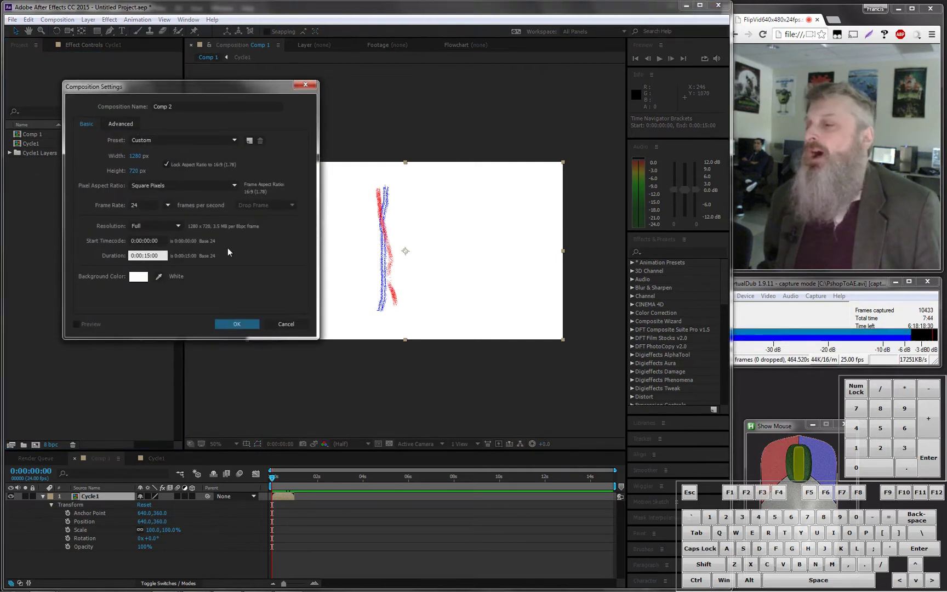
{"action": "key", "text": "BackSpace"}
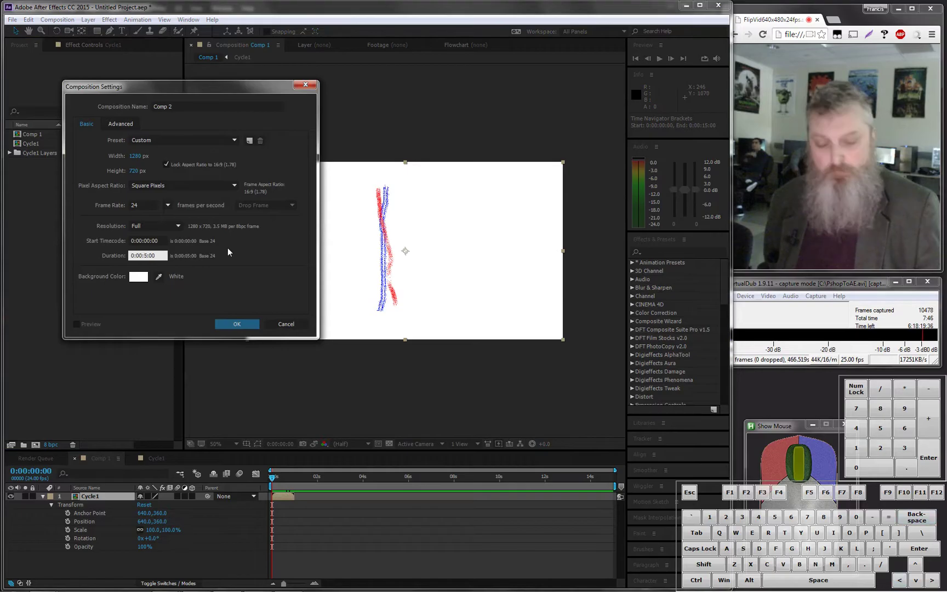
{"action": "type", "text": "0"}
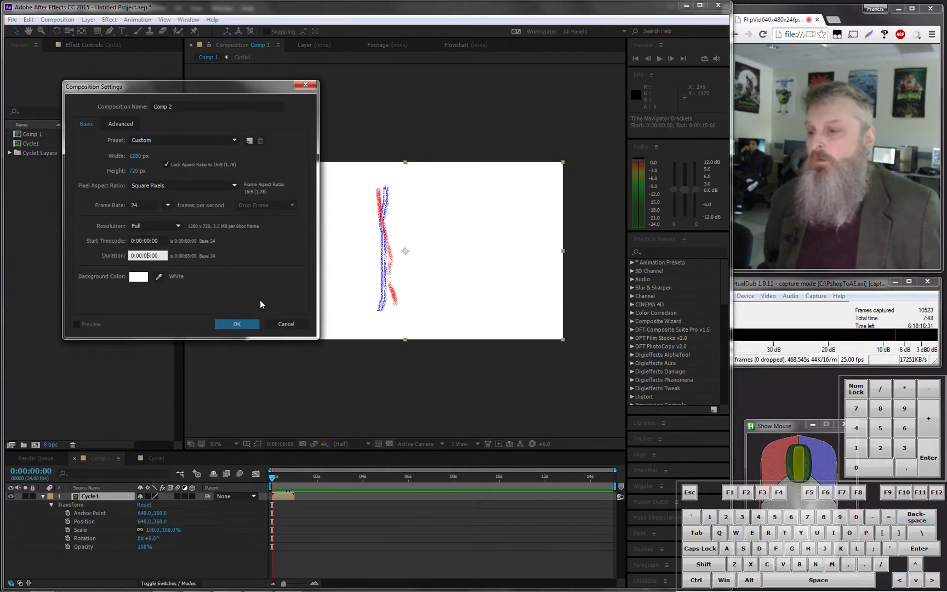
{"action": "left_click", "coordinate": [235, 325]}
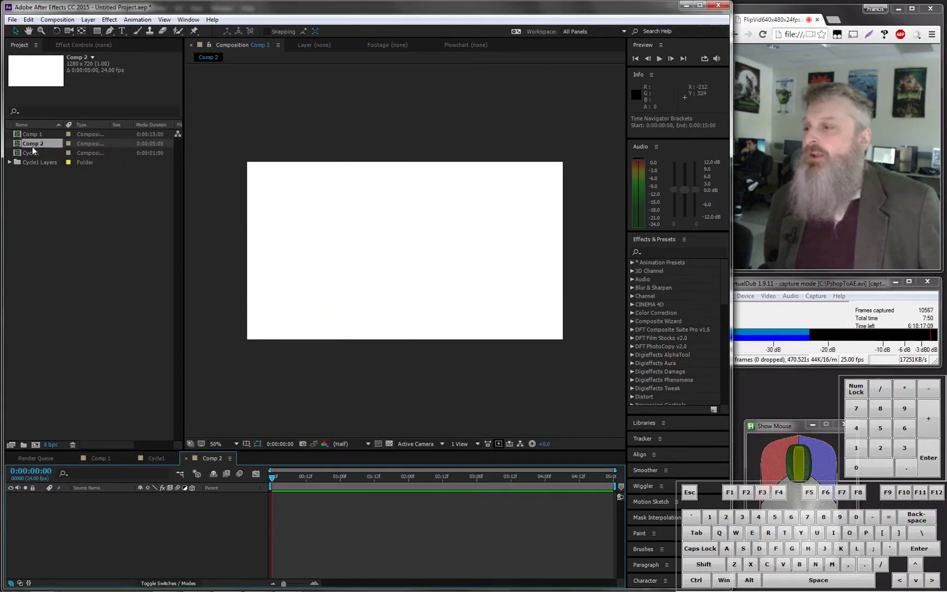
- Rename the new Comp 2 composition as cycles
{"action": "right_click", "coordinate": [33, 145]}
{"action": "left_click", "coordinate": [30, 143]}
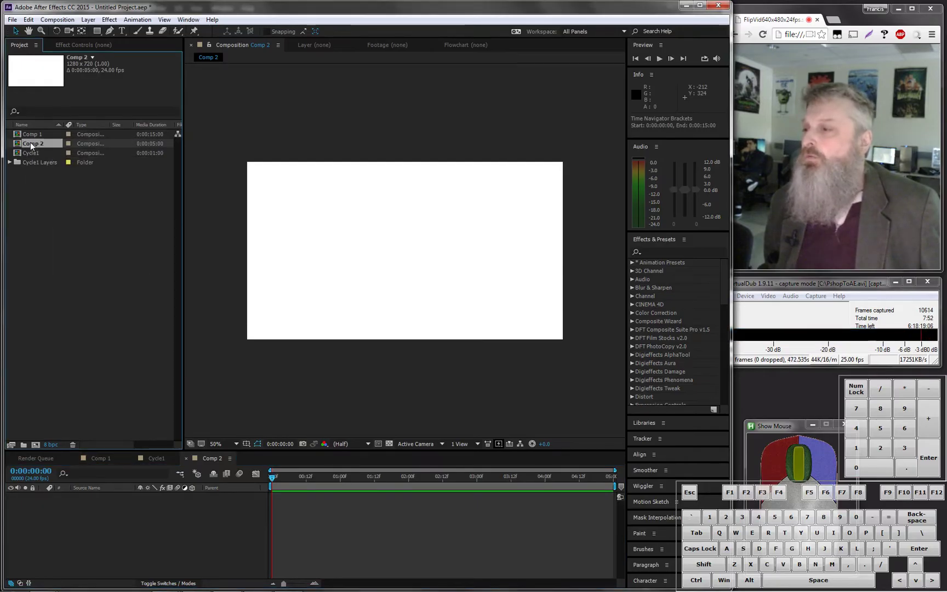
{"action": "right_click", "coordinate": [45, 143]}
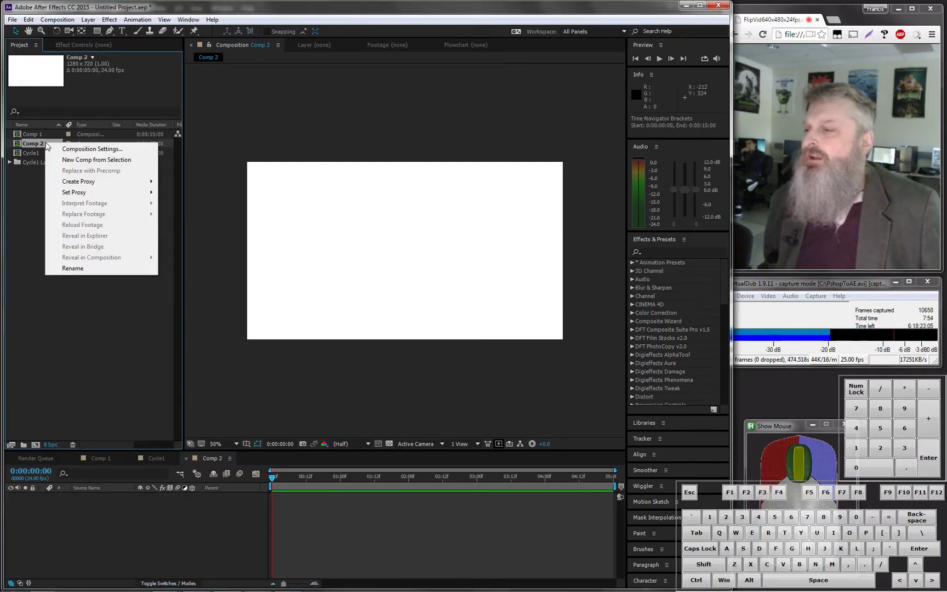
{"action": "left_click", "coordinate": [93, 268]}
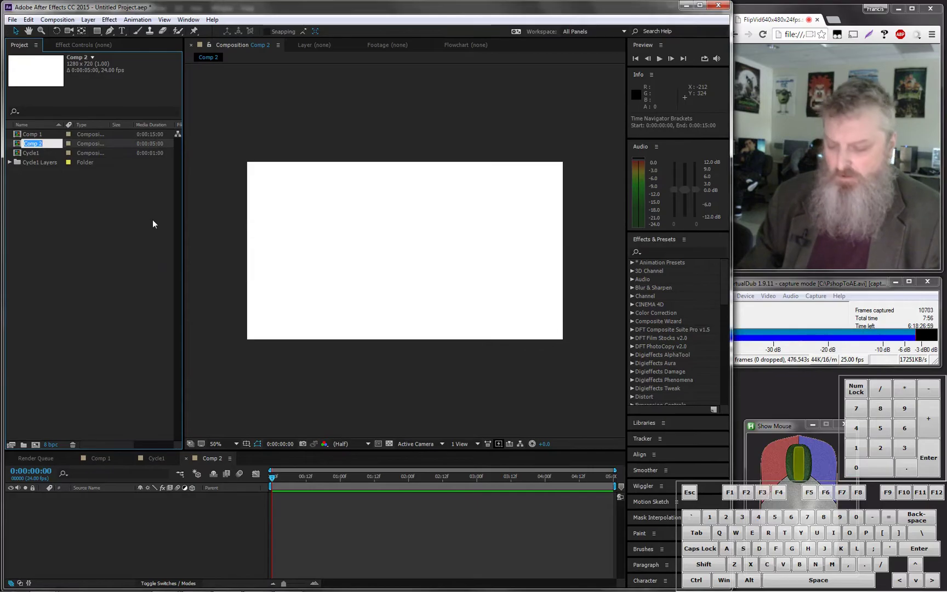
{"action": "type", "text": "cycles"}
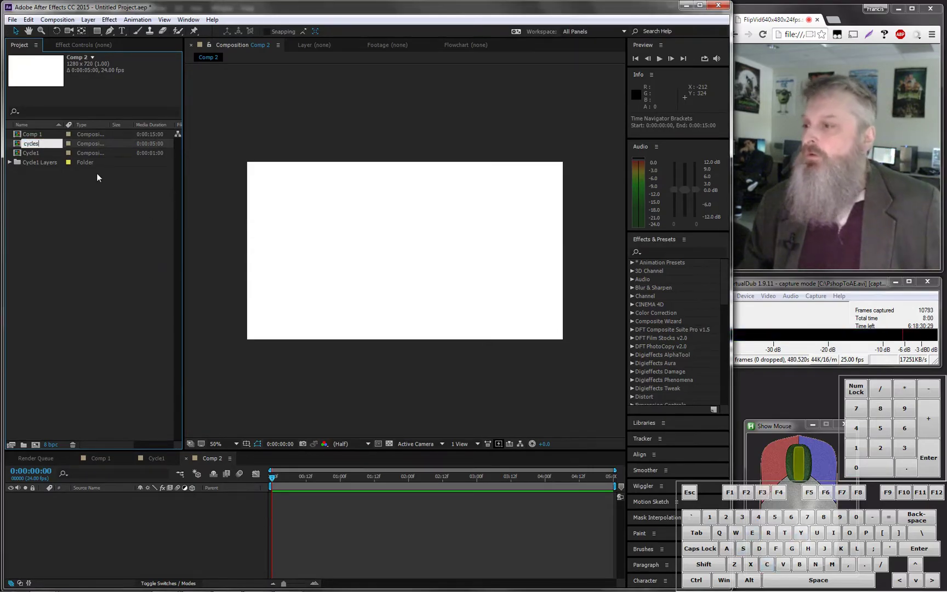
{"action": "left_click", "coordinate": [29, 144]}
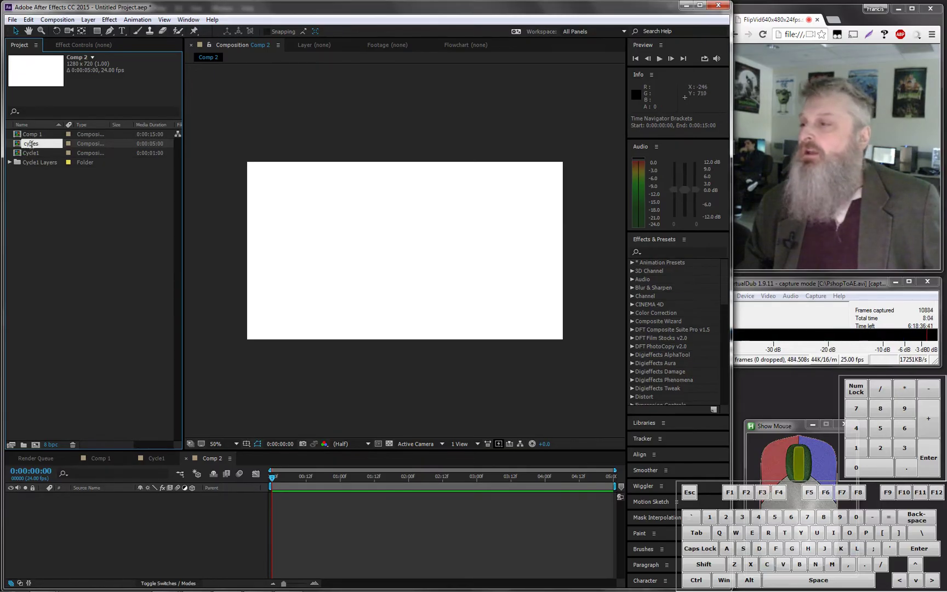
{"action": "left_click", "coordinate": [32, 136]}
{"action": "left_click_drag", "start_coordinate": [48, 135], "coordinate": [391, 256]}
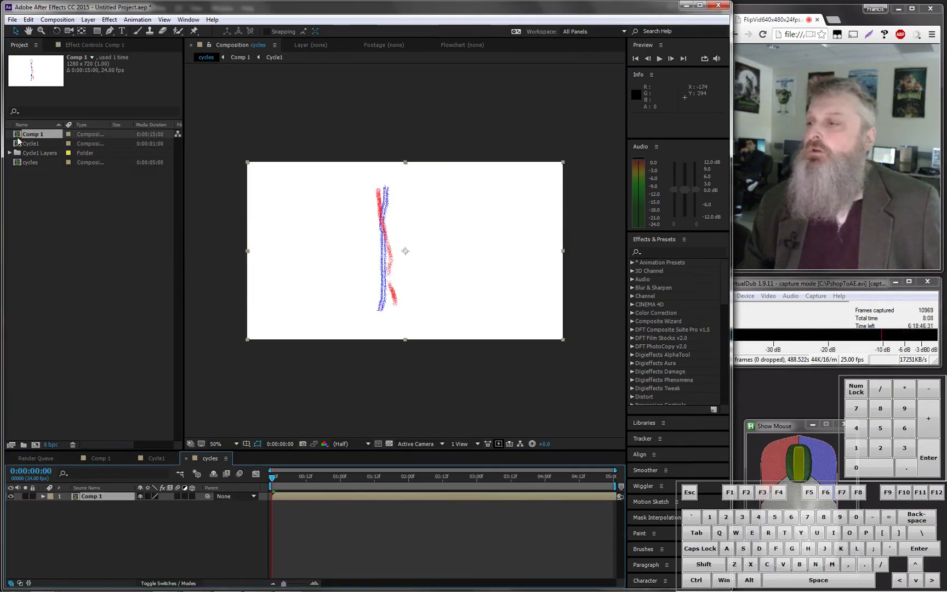
{"action": "left_click_drag", "start_coordinate": [18, 137], "coordinate": [396, 254]}
{"action": "left_click_drag", "start_coordinate": [18, 140], "coordinate": [404, 251]}
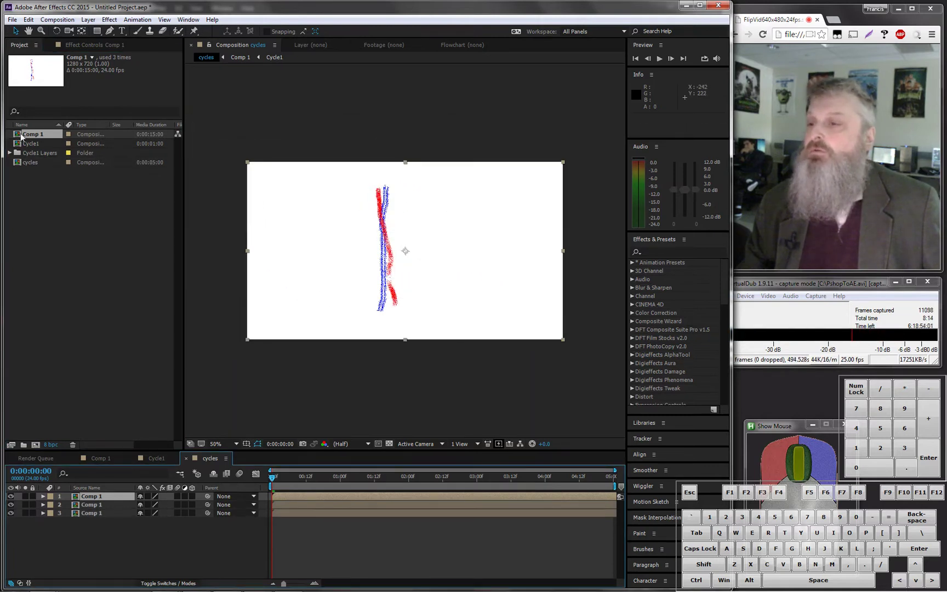
{"action": "left_click_drag", "start_coordinate": [17, 138], "coordinate": [412, 255]}
{"action": "left_click_drag", "start_coordinate": [23, 138], "coordinate": [405, 251]}
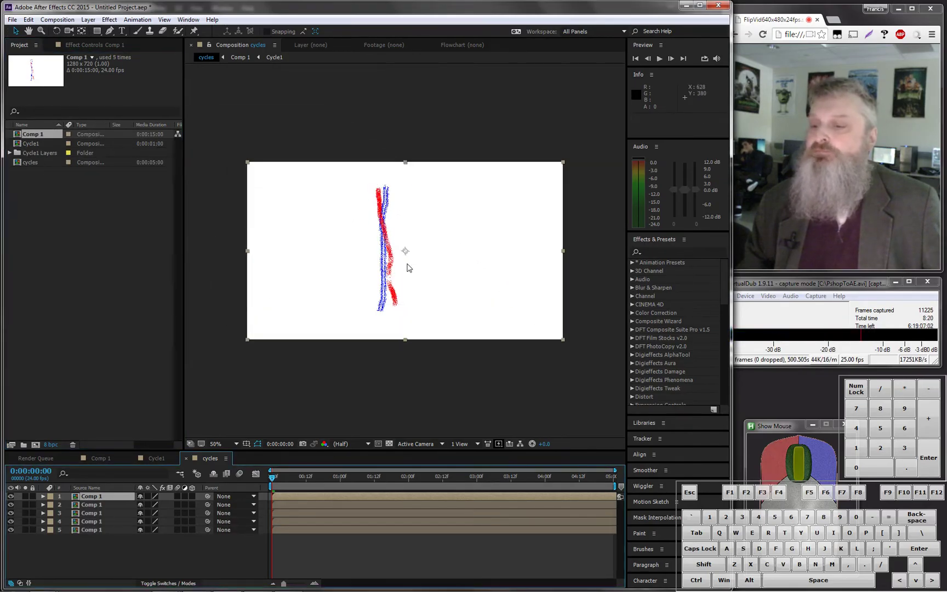
{"action": "mouse_move", "coordinate": [283, 586]}
{"action": "left_mouse_down"}
{"action": "mouse_move", "coordinate": [301, 586]}
{"action": "mouse_move", "coordinate": [278, 585]}
{"action": "left_mouse_up"}
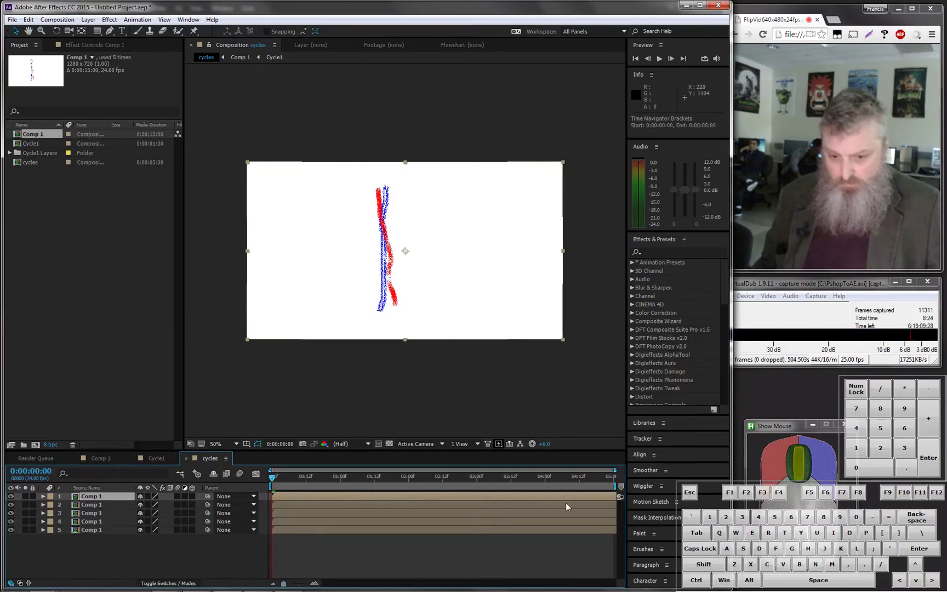
{"action": "mouse_move", "coordinate": [273, 478]}
{"action": "left_mouse_down"}
{"action": "mouse_move", "coordinate": [414, 506]}
{"action": "mouse_move", "coordinate": [245, 497]}
{"action": "mouse_move", "coordinate": [308, 499]}
{"action": "mouse_move", "coordinate": [275, 498]}
{"action": "left_mouse_up"}
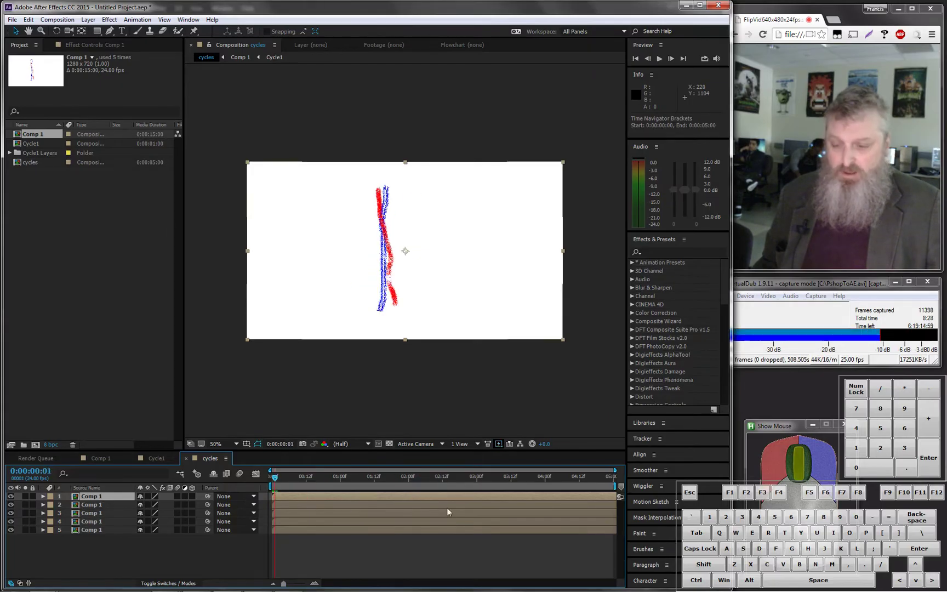
{"action": "left_click_drag", "start_coordinate": [615, 497], "coordinate": [506, 498]}
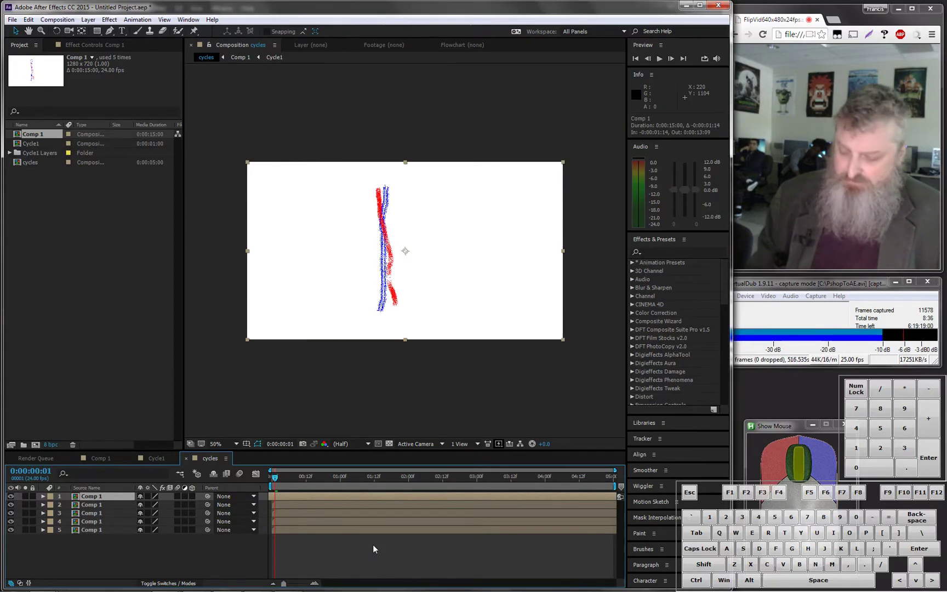
{"action": "key", "text": "ctrl+z"}
{"action": "key", "text": "ctrl+z"}
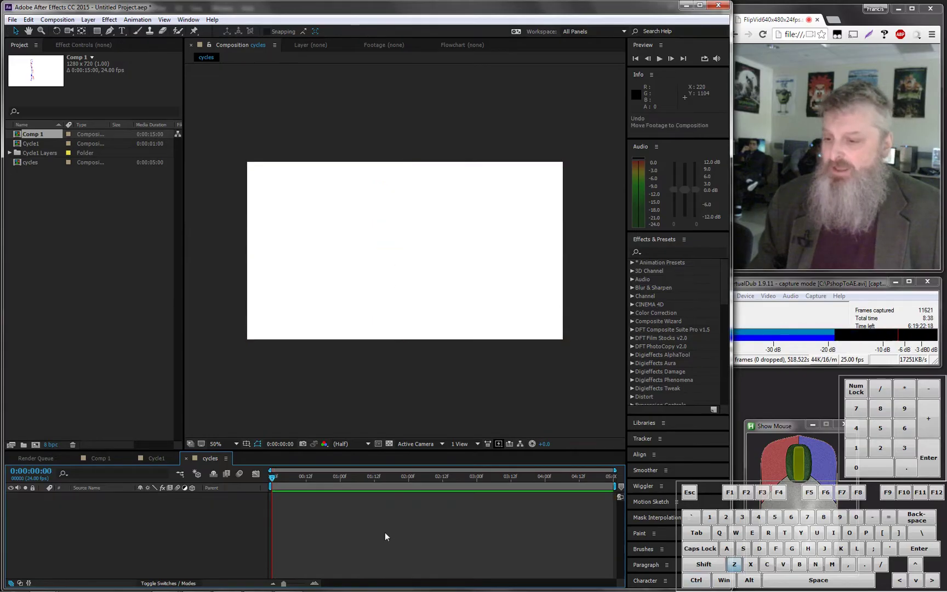
- Place the Cycle1 composition in the center of the cycles composition and duplicate its layer four times
{"action": "left_click", "coordinate": [31, 144]}
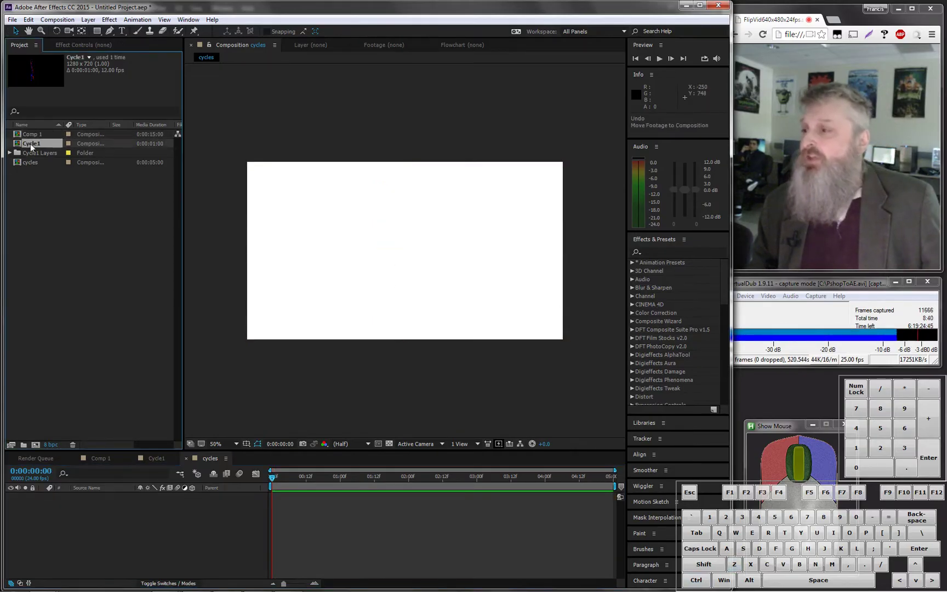
{"action": "mouse_move", "coordinate": [21, 143]}
{"action": "left_mouse_down"}
{"action": "mouse_move", "coordinate": [267, 187]}
{"action": "mouse_move", "coordinate": [48, 143]}
{"action": "mouse_move", "coordinate": [208, 173]}
{"action": "mouse_move", "coordinate": [412, 263]}
{"action": "mouse_move", "coordinate": [395, 253]}
{"action": "mouse_move", "coordinate": [406, 254]}
{"action": "left_mouse_up"}
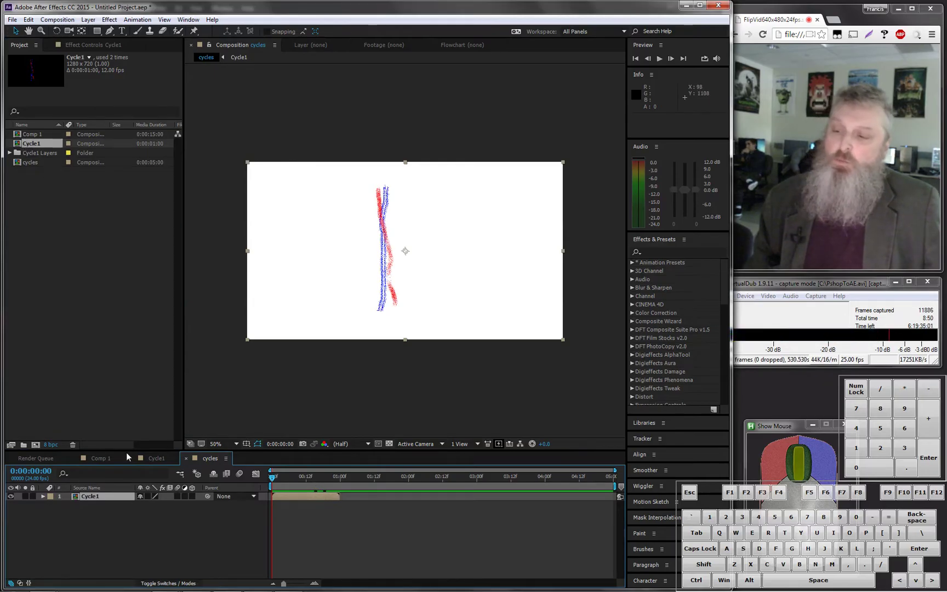
{"action": "left_click", "coordinate": [28, 20]}
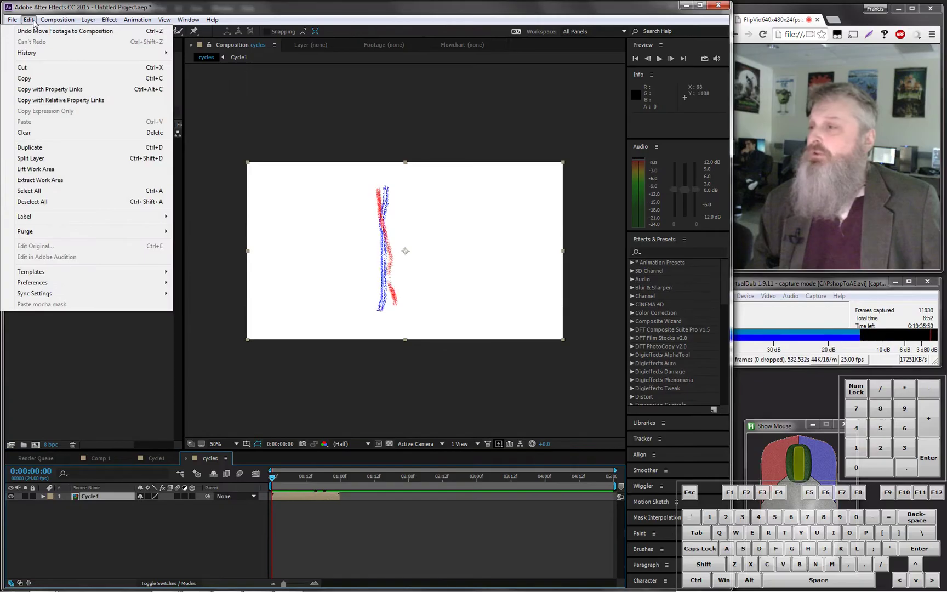
{"action": "left_click", "coordinate": [29, 148]}
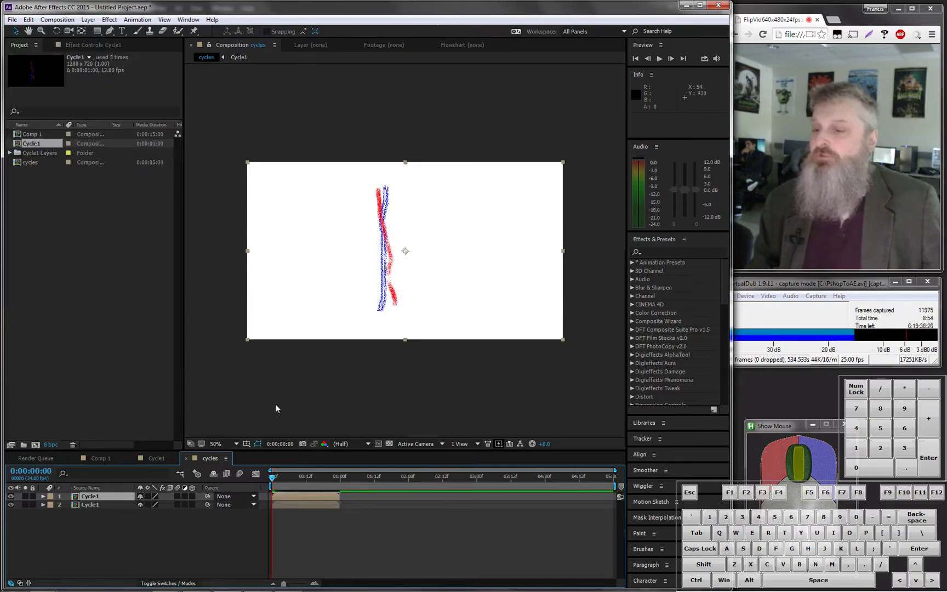
{"action": "key", "text": "ctrl+d"}
{"action": "key", "text": "ctrl+d"}
{"action": "key", "text": "ctrl+d"}
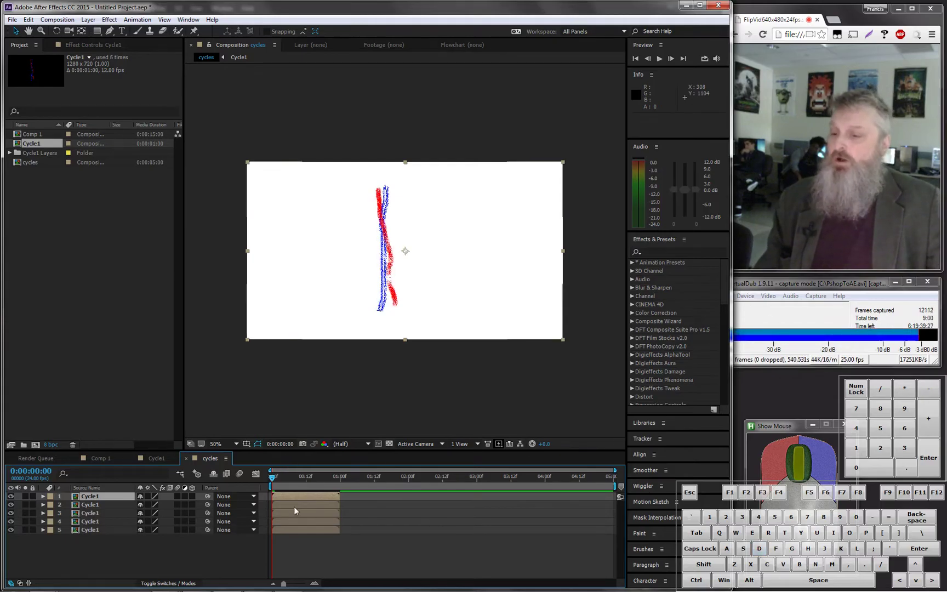
- Arrange the five Cycle1 layers end to end at one-second intervals across the timeline and preview the repeated cycle
{"action": "left_click_drag", "start_coordinate": [297, 504], "coordinate": [453, 519]}
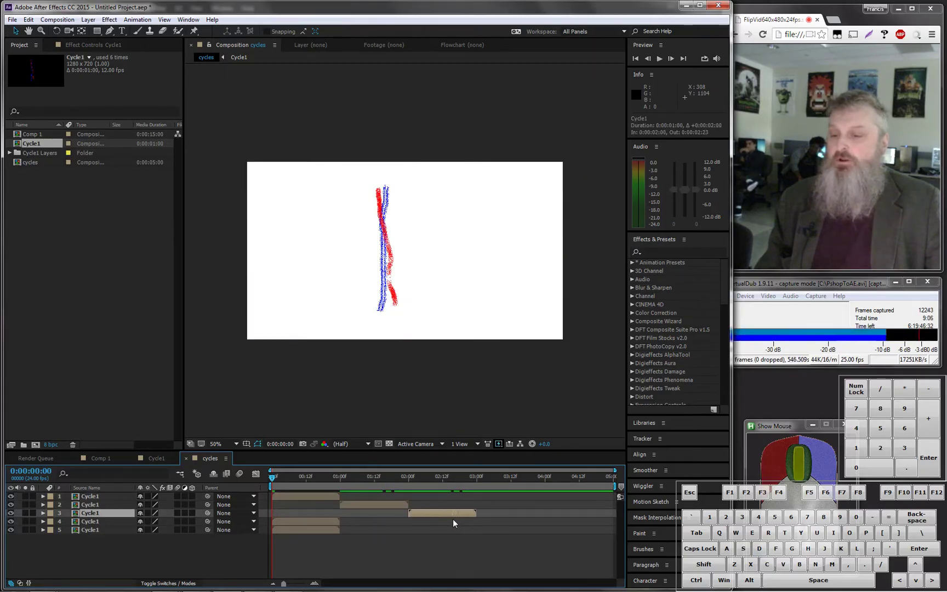
{"action": "left_click_drag", "start_coordinate": [304, 522], "coordinate": [510, 528]}
{"action": "left_click_drag", "start_coordinate": [309, 528], "coordinate": [576, 530]}
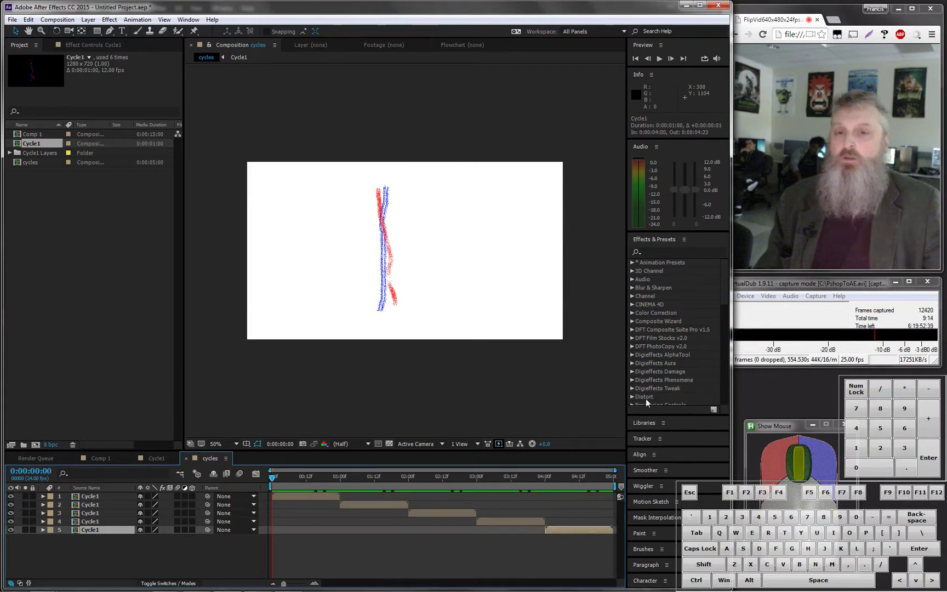
{"action": "left_click", "coordinate": [659, 59]}
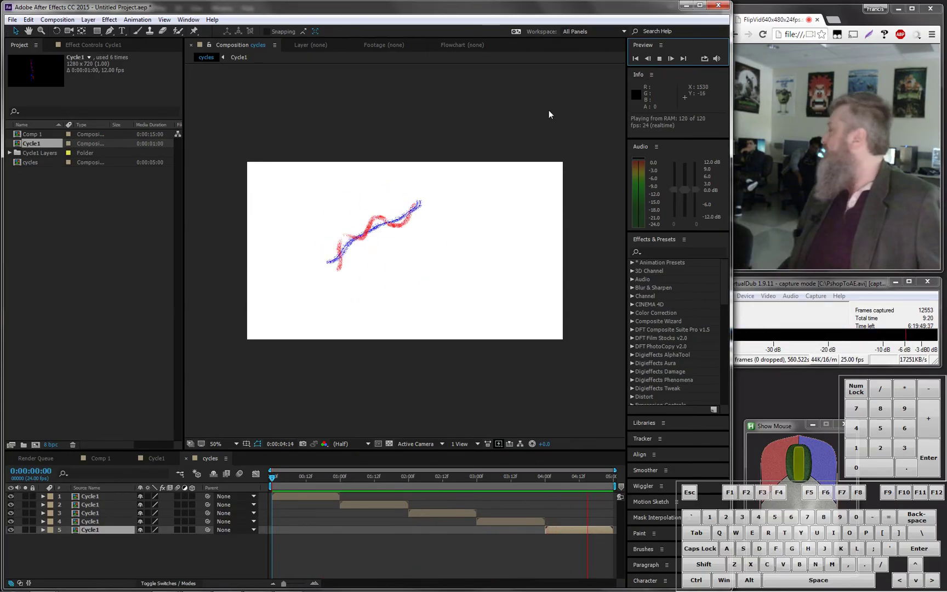
- Replace the Cycle1 layer in Comp 1 with the cycles composition, placed in the center of the frame
{"action": "double_click", "coordinate": [30, 134]}
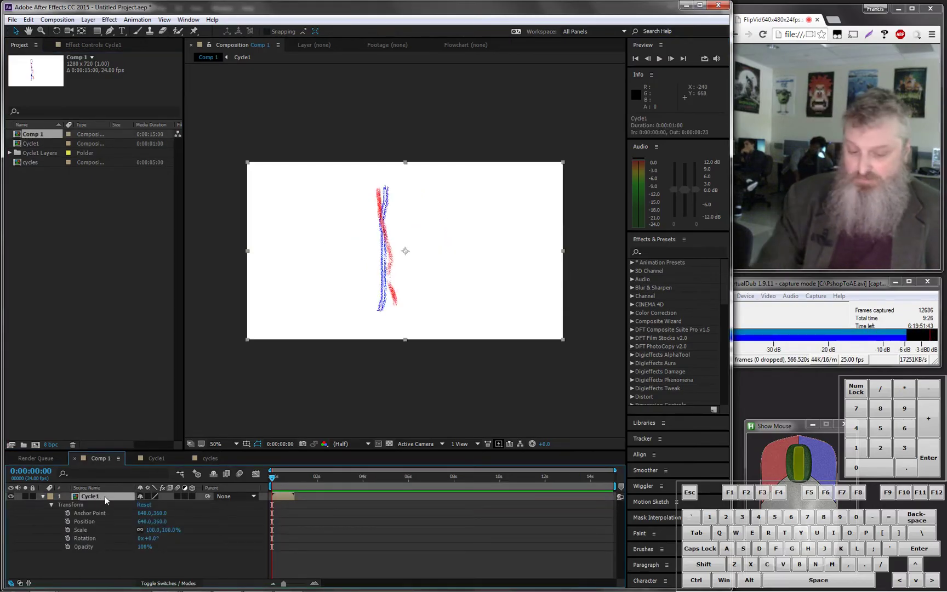
{"action": "key", "text": "Delete"}
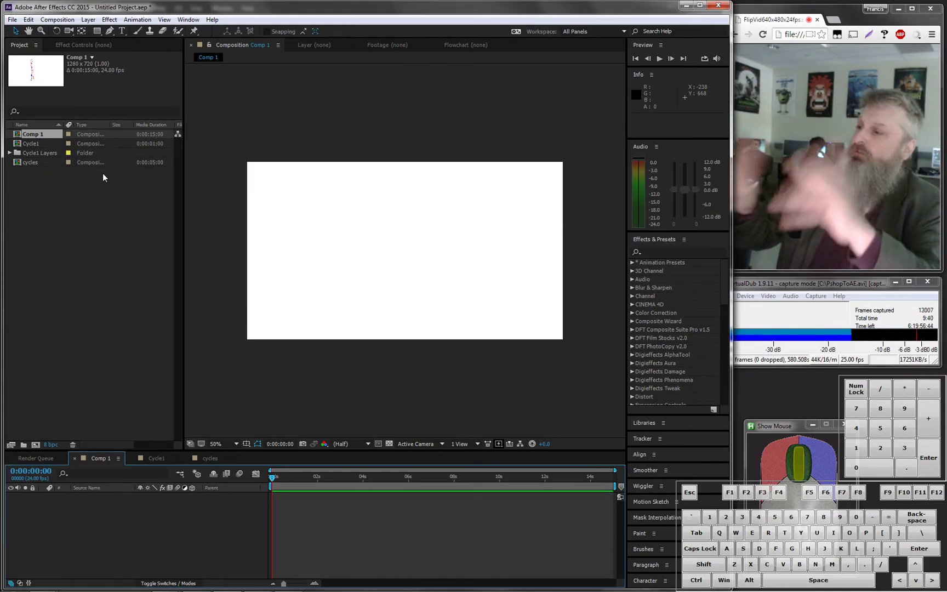
{"action": "mouse_move", "coordinate": [22, 162]}
{"action": "left_mouse_down"}
{"action": "mouse_move", "coordinate": [363, 222]}
{"action": "mouse_move", "coordinate": [397, 236]}
{"action": "mouse_move", "coordinate": [404, 252]}
{"action": "left_mouse_up"}
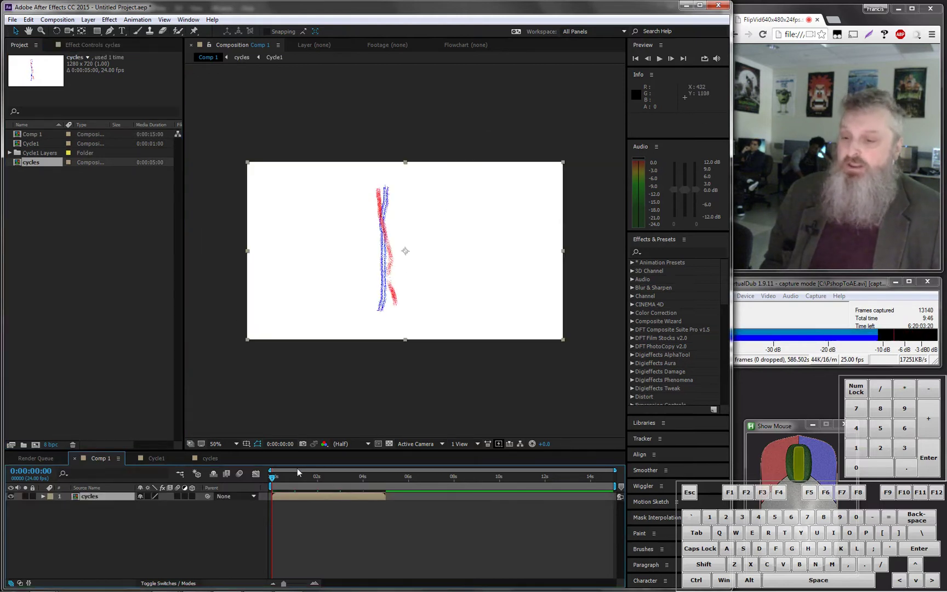
- Enable Position keyframing on the cycles layer at 0:00:00:00 and move it past the frame's left edge to about 24, 368
{"action": "mouse_move", "coordinate": [276, 478]}
{"action": "left_mouse_down"}
{"action": "mouse_move", "coordinate": [366, 480]}
{"action": "mouse_move", "coordinate": [271, 478]}
{"action": "left_mouse_up"}
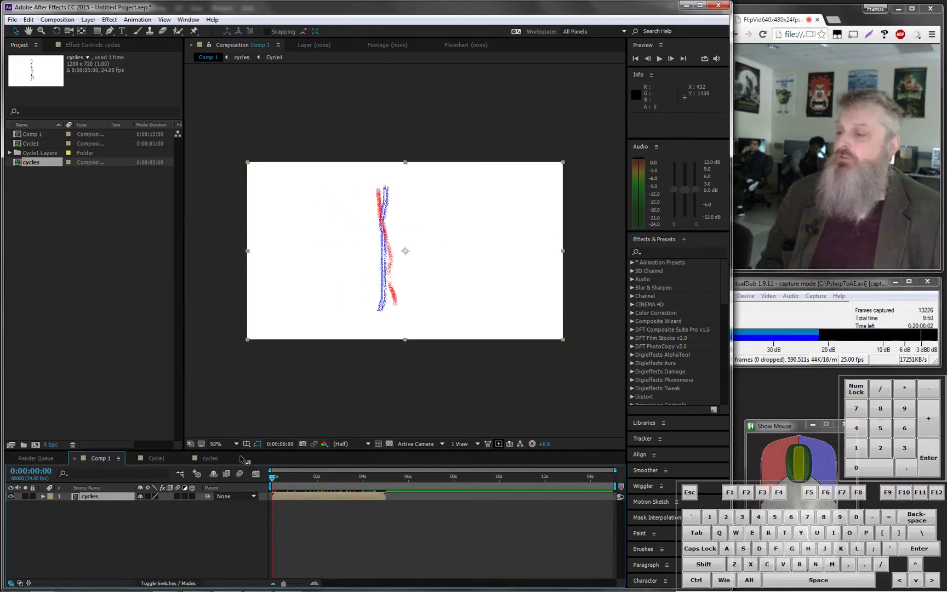
{"action": "left_click", "coordinate": [44, 496]}
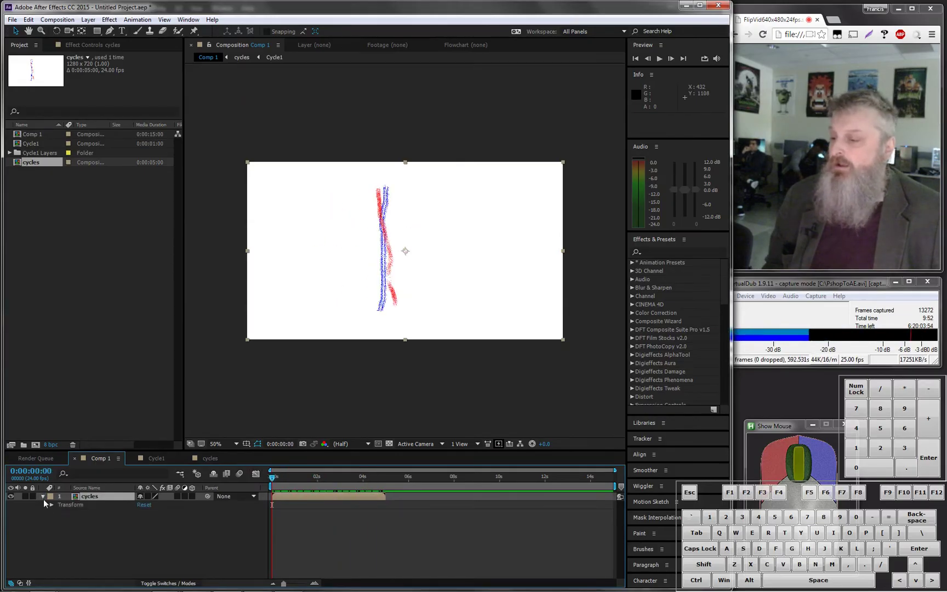
{"action": "left_click", "coordinate": [50, 505]}
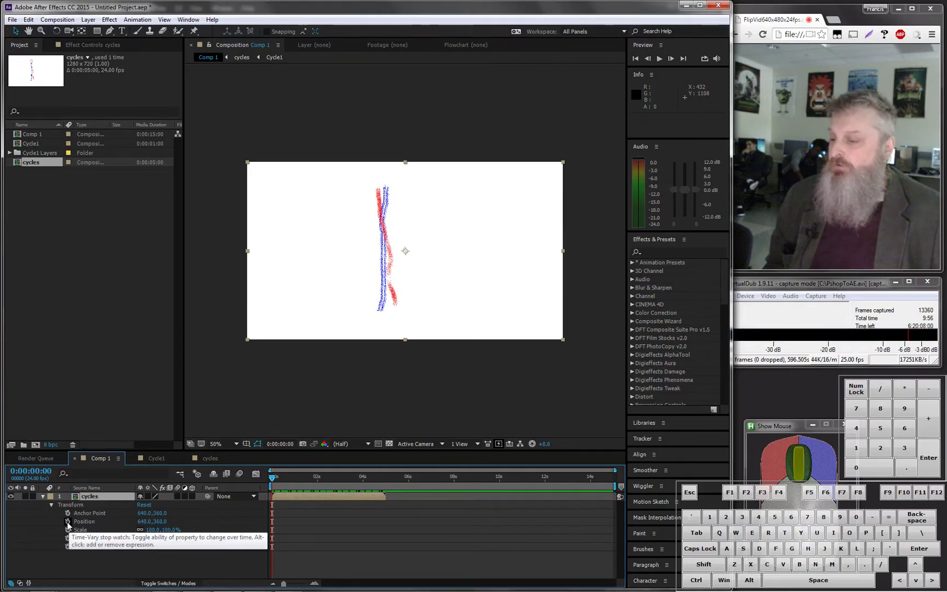
{"action": "left_click", "coordinate": [68, 522]}
{"action": "left_click_drag", "start_coordinate": [408, 258], "coordinate": [263, 262]}
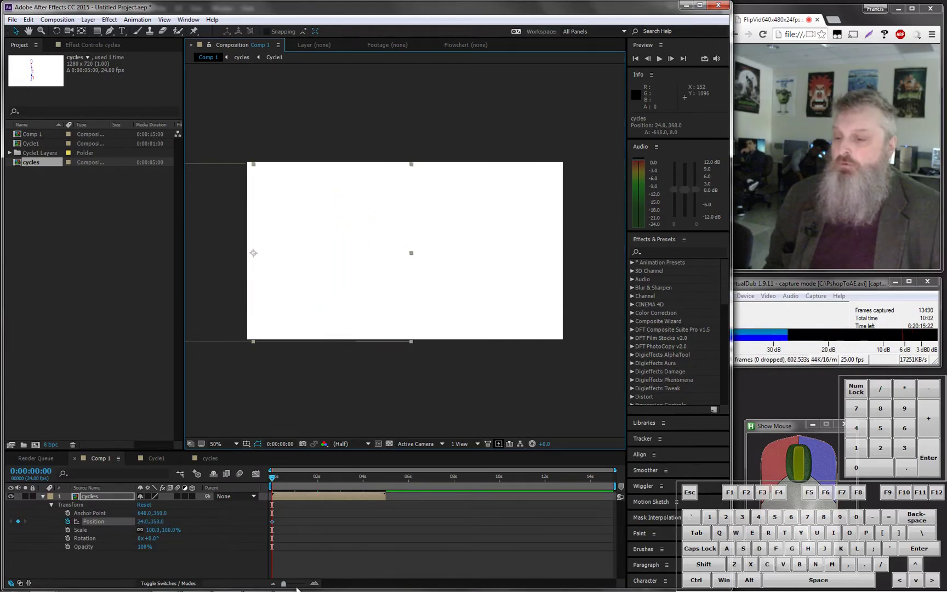
- At 0:00:00:23, move the cycles layer to the frame's center at about 640, 364 to add a second Position keyframe
{"action": "left_click_drag", "start_coordinate": [284, 585], "coordinate": [295, 584]}
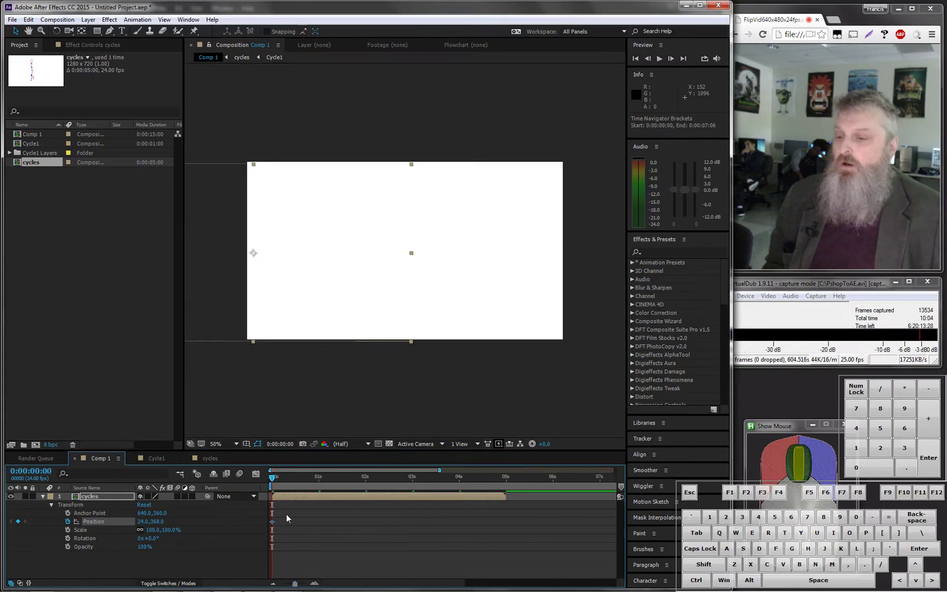
{"action": "left_click_drag", "start_coordinate": [273, 481], "coordinate": [318, 484]}
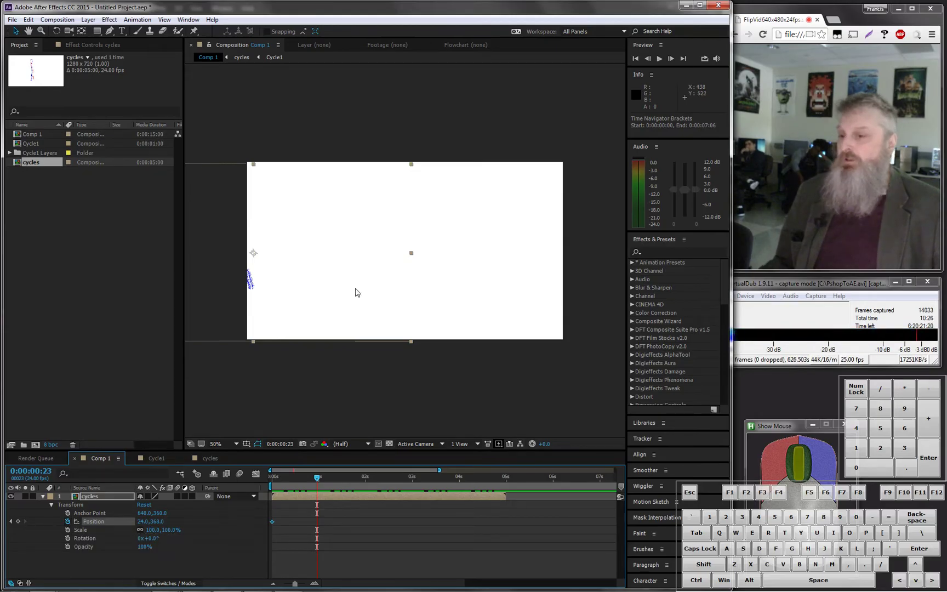
{"action": "left_click_drag", "start_coordinate": [254, 254], "coordinate": [407, 253]}
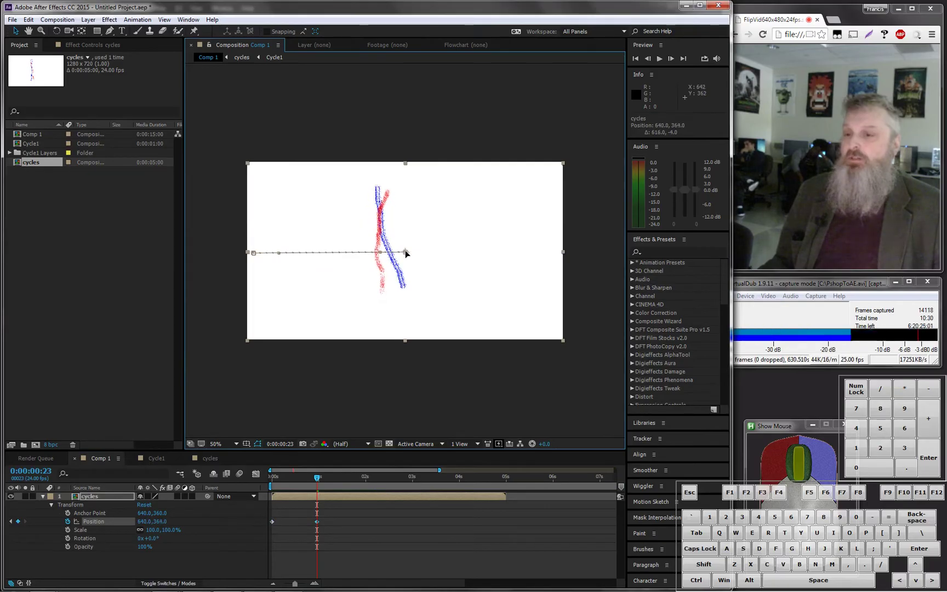
- Add Position keyframes to the cycles layer at 0:00:03:23 near the center, about 654, 370, and at 0:00:04:23 off the right edge, about 1420, 380
{"action": "left_click_drag", "start_coordinate": [318, 480], "coordinate": [458, 477]}
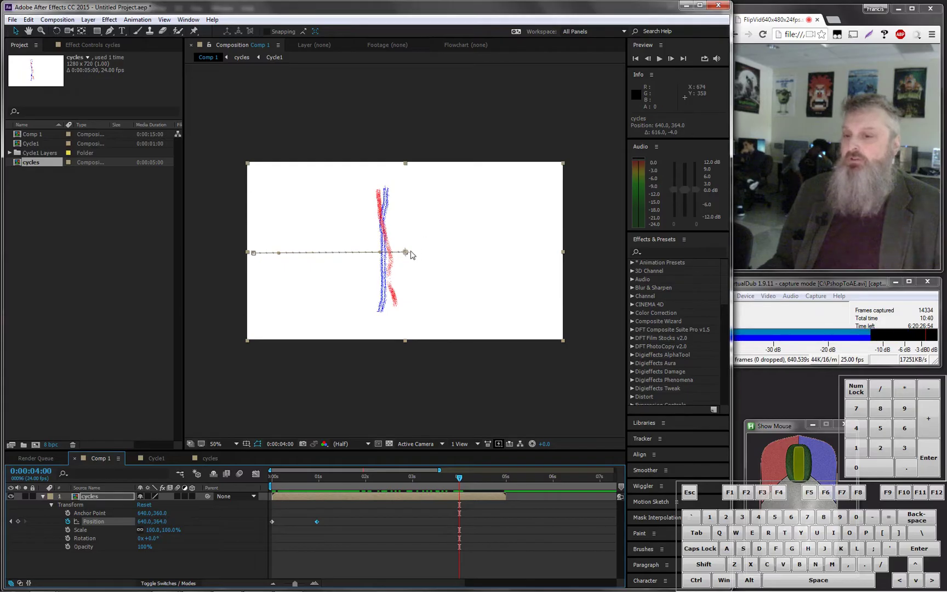
{"action": "left_click_drag", "start_coordinate": [406, 254], "coordinate": [408, 254]}
{"action": "mouse_move", "coordinate": [457, 479]}
{"action": "left_mouse_down"}
{"action": "mouse_move", "coordinate": [449, 478]}
{"action": "mouse_move", "coordinate": [457, 478]}
{"action": "left_mouse_up"}
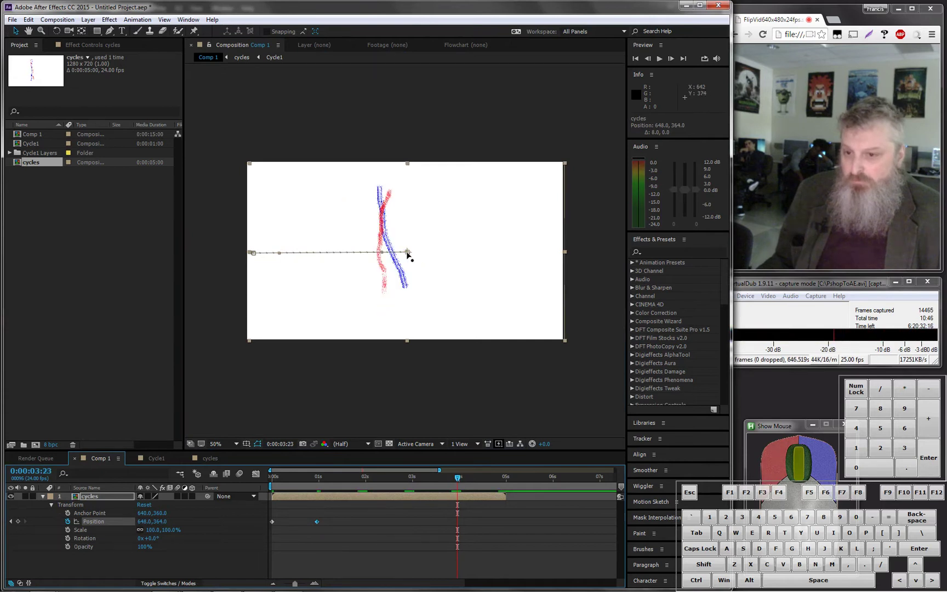
{"action": "left_click_drag", "start_coordinate": [396, 234], "coordinate": [397, 235]}
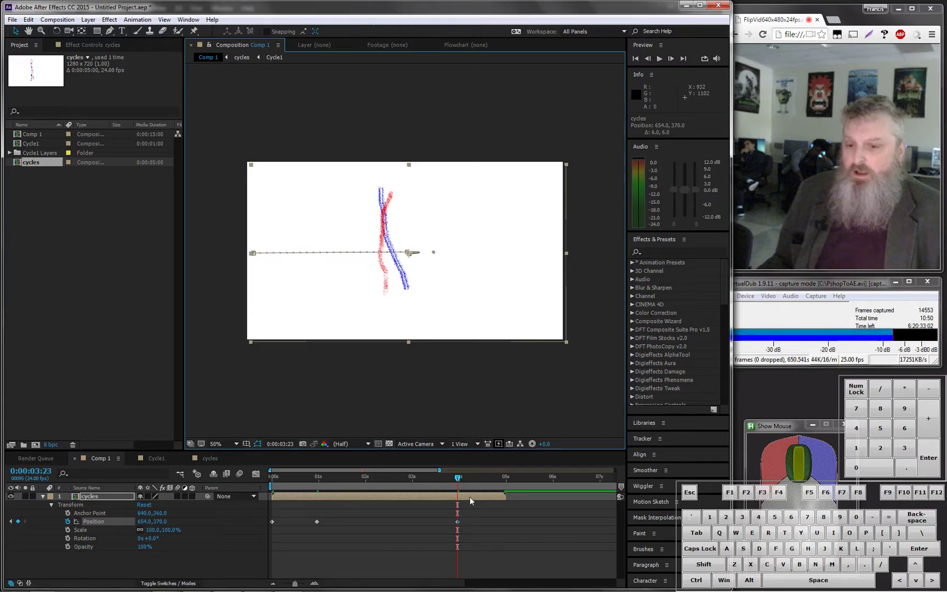
{"action": "left_click_drag", "start_coordinate": [457, 478], "coordinate": [504, 486]}
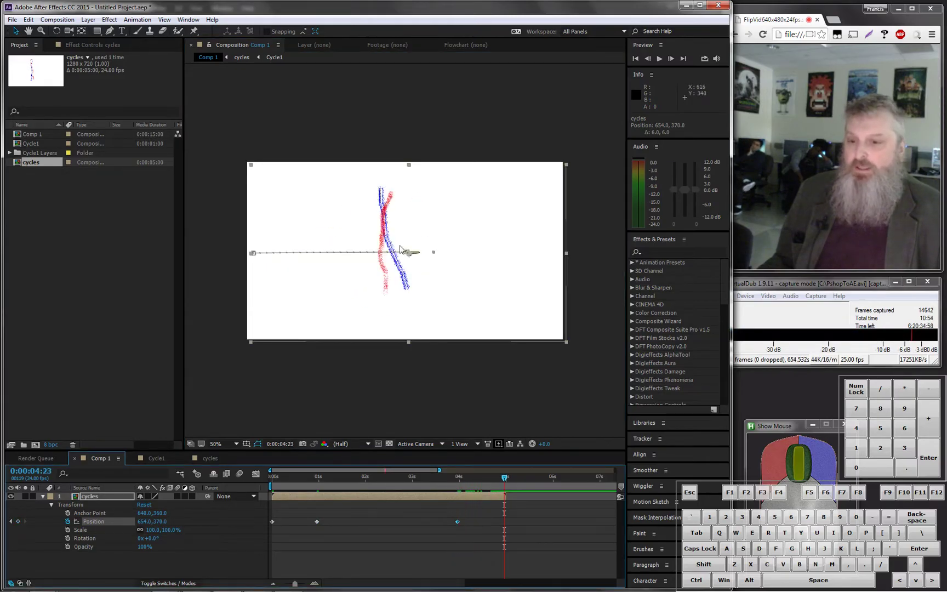
{"action": "left_click_drag", "start_coordinate": [435, 265], "coordinate": [605, 265]}
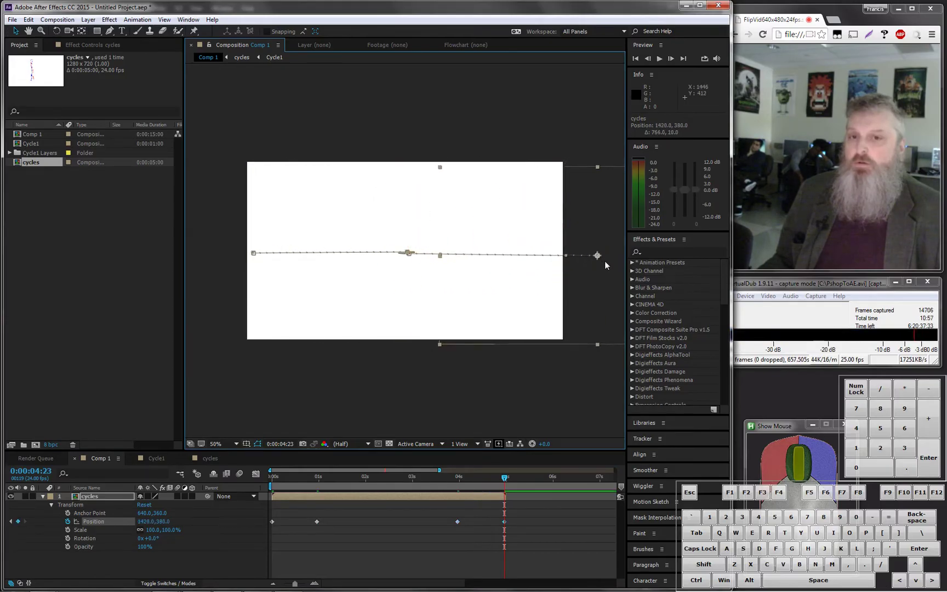
- Preview the Comp 1 animation, then scrub back through the timeline to about 0:00:06:13 to check the cycles layer
{"action": "left_click", "coordinate": [659, 59]}
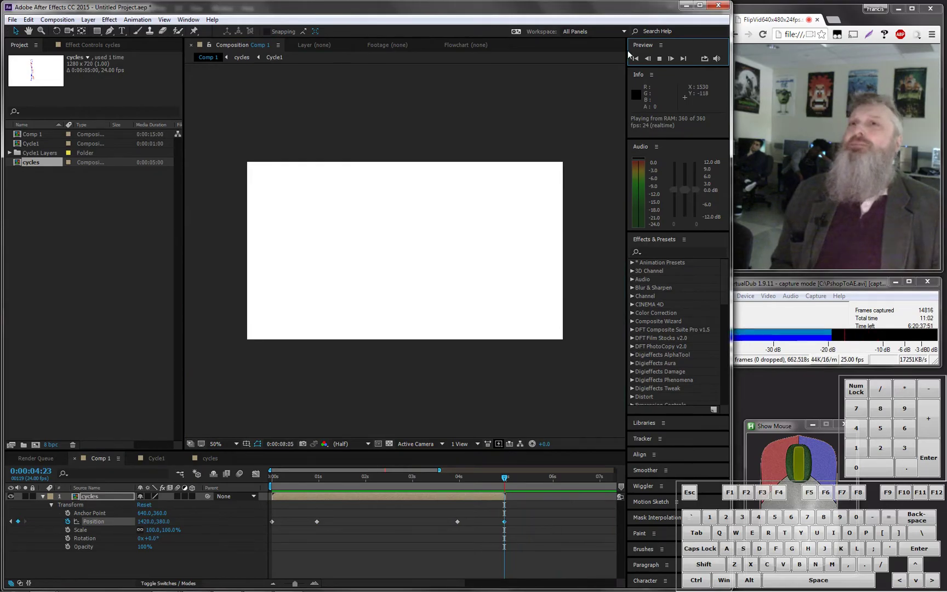
{"action": "left_click", "coordinate": [661, 59]}
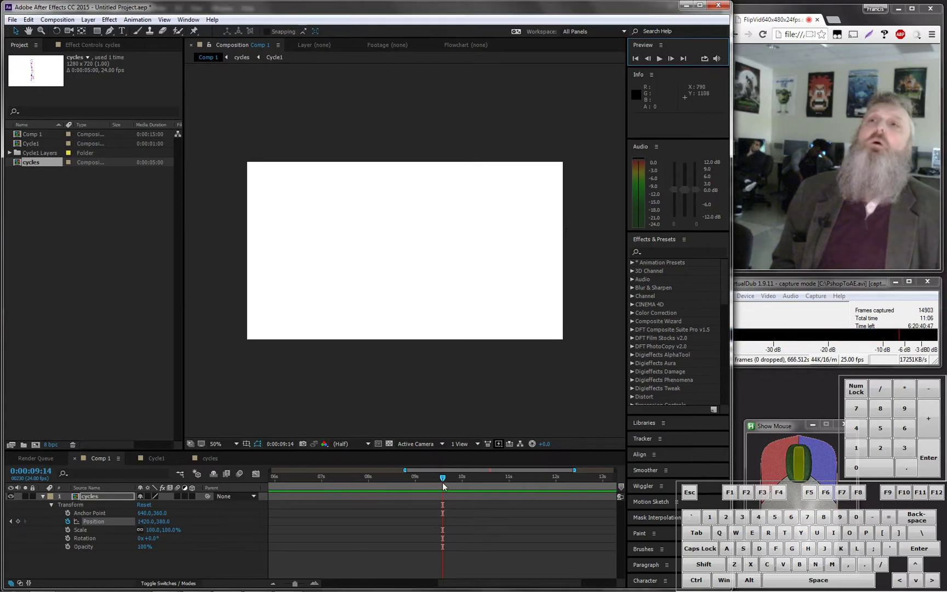
{"action": "left_click_drag", "start_coordinate": [442, 482], "coordinate": [366, 483]}
{"action": "left_click_drag", "start_coordinate": [306, 480], "coordinate": [300, 480]}
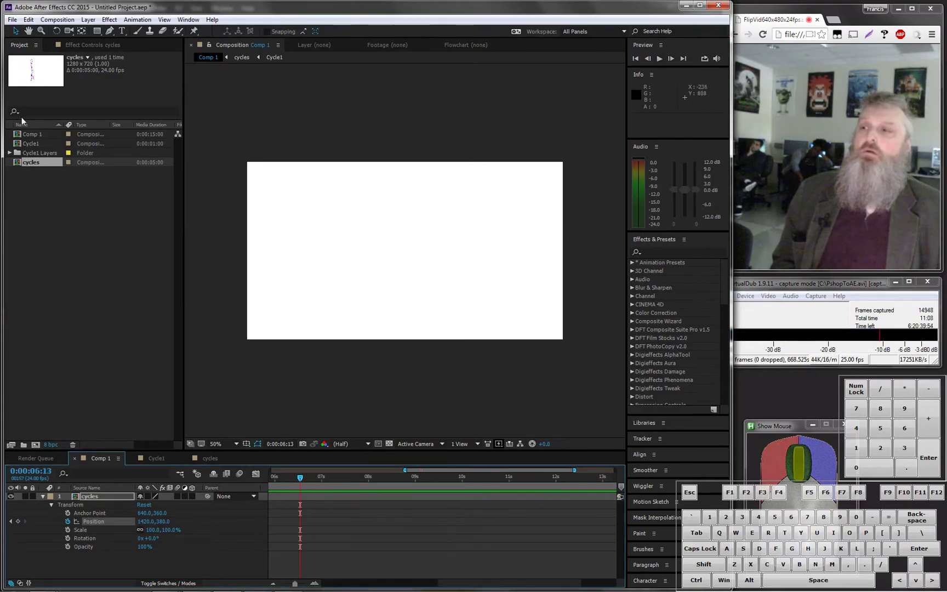
{"action": "left_click", "coordinate": [31, 163]}
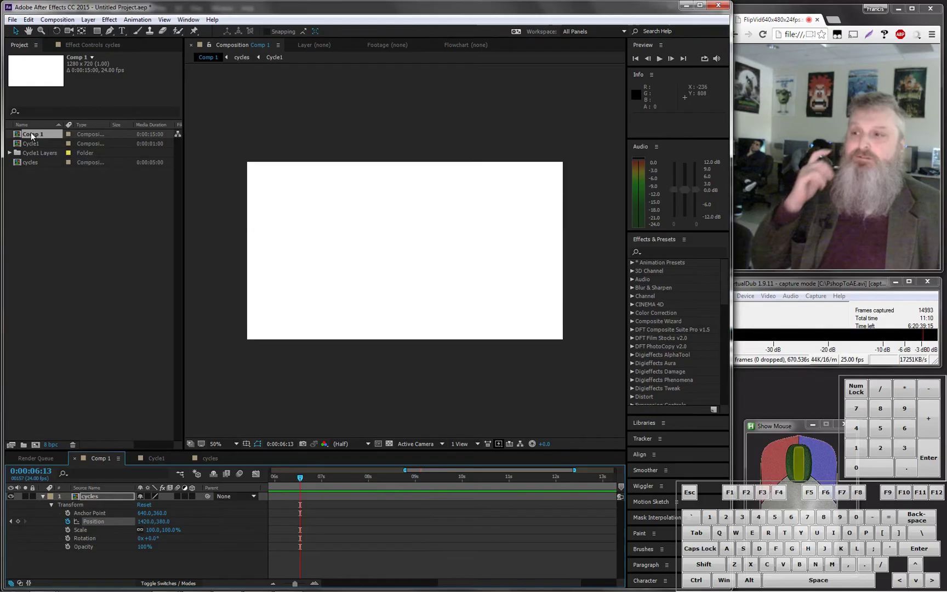
{"action": "left_click", "coordinate": [31, 133]}
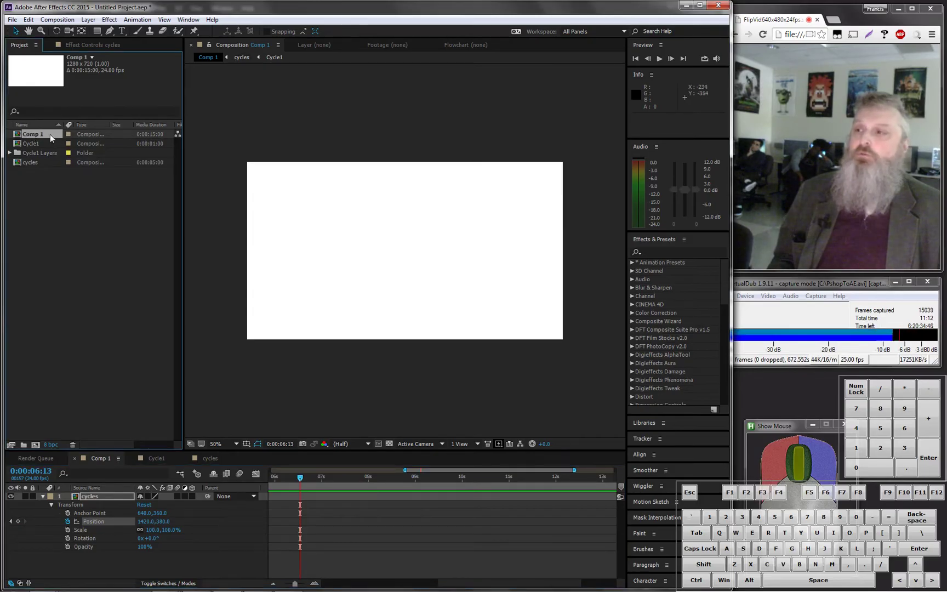
- Return to 0:00:00:00, show the full 15-second timeline, and play the cycles layer's movement from the start
{"action": "left_click_drag", "start_coordinate": [301, 478], "coordinate": [202, 475]}
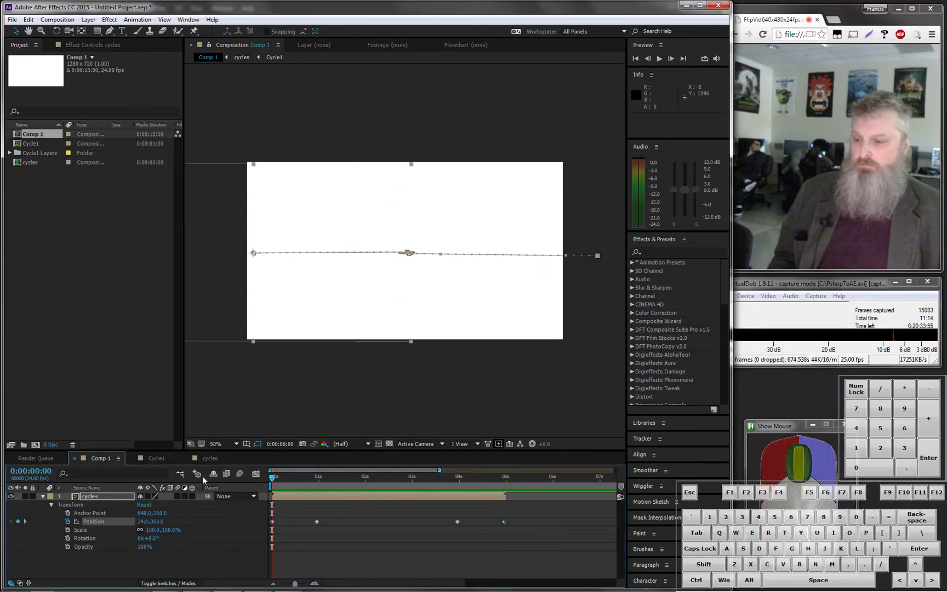
{"action": "left_click", "coordinate": [197, 474]}
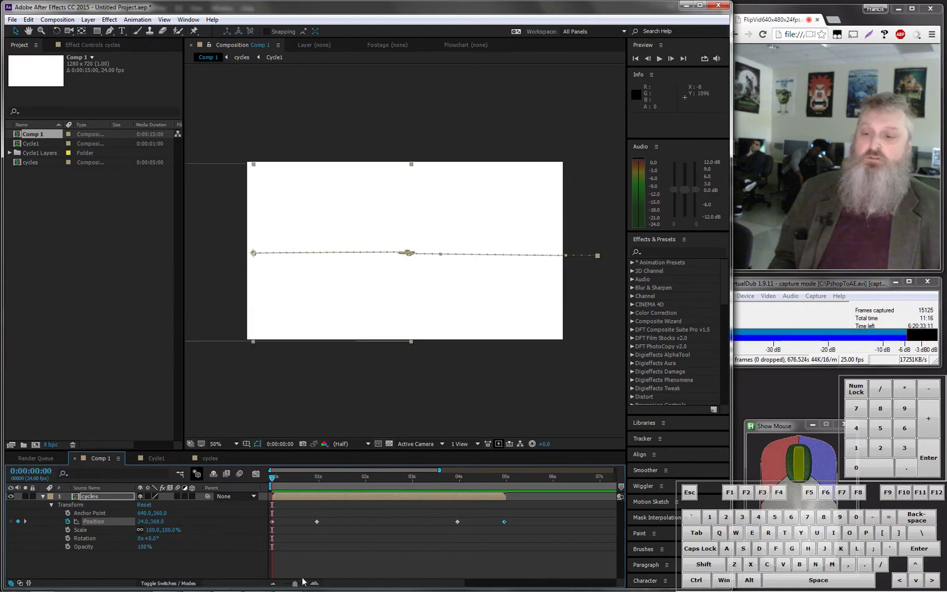
{"action": "left_click_drag", "start_coordinate": [295, 585], "coordinate": [283, 585]}
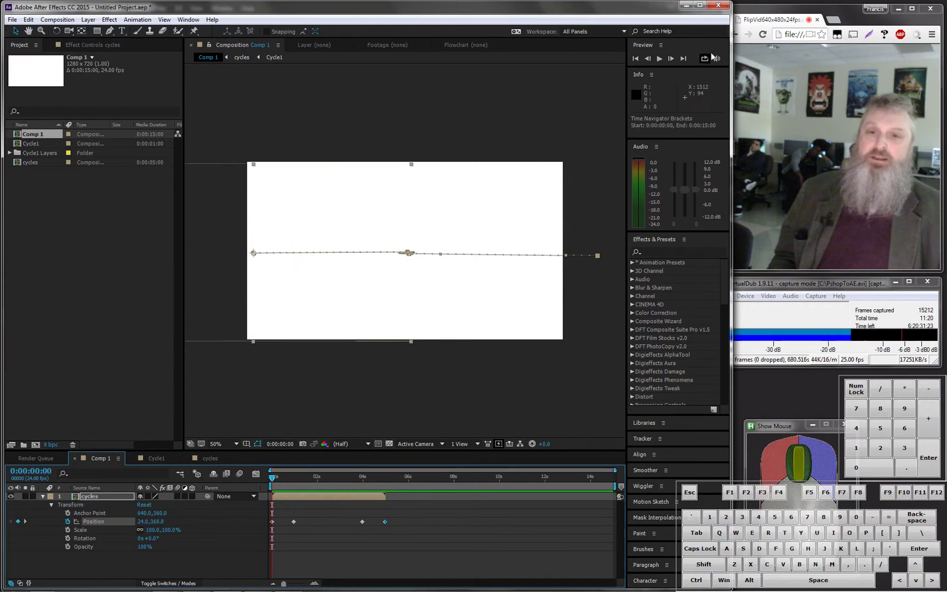
{"action": "left_click", "coordinate": [659, 58]}
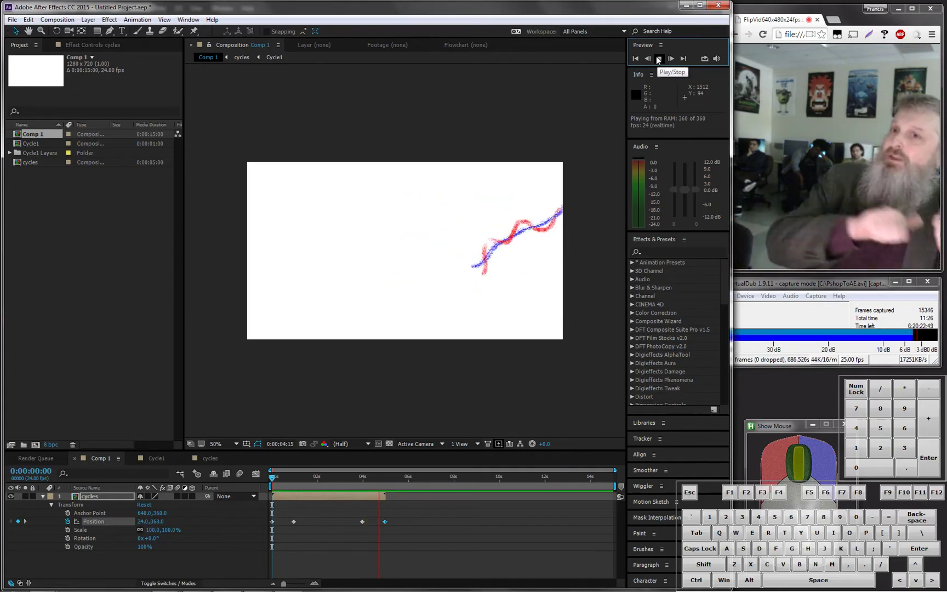
{"action": "key", "text": "space"}
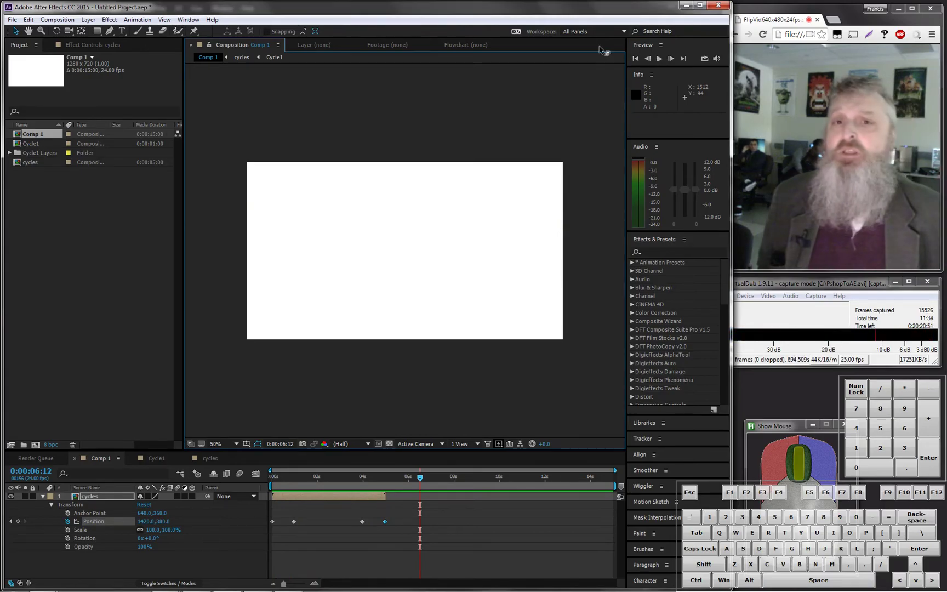
- Switch to the Chrome window containing the 2d animation I assignment and open Google Images there
{"action": "left_click", "coordinate": [689, 6]}
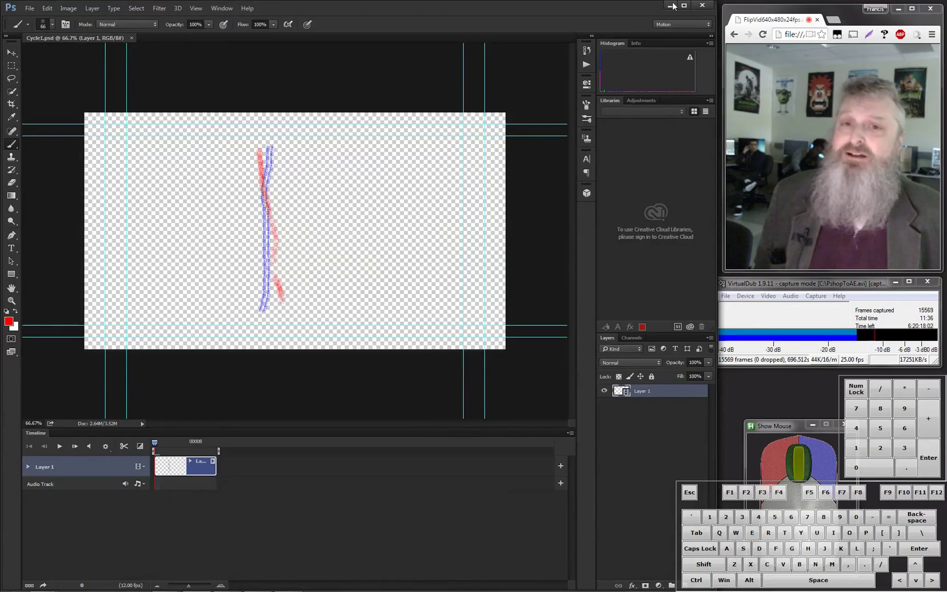
{"action": "left_click", "coordinate": [672, 5]}
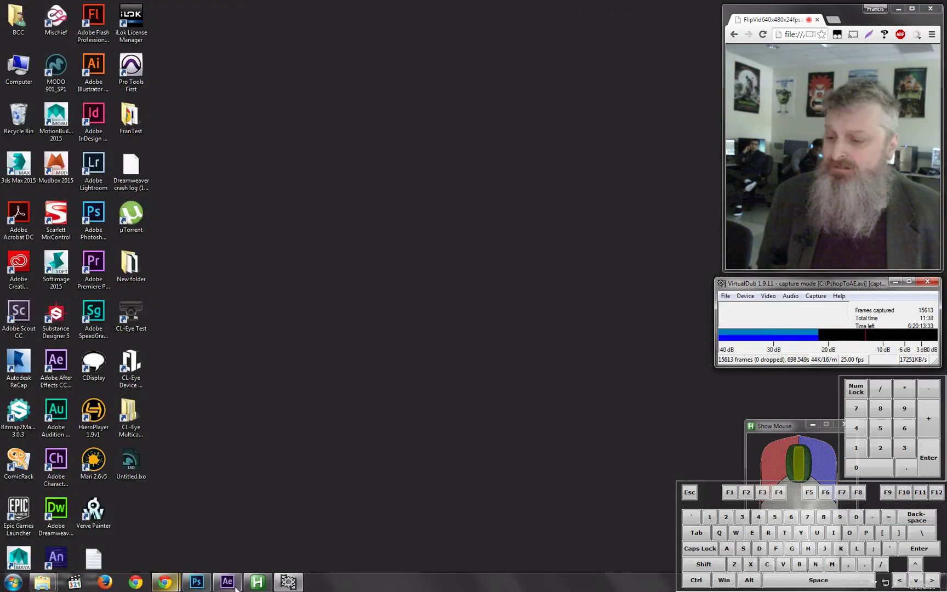
{"action": "mouse_move", "coordinate": [164, 582]}
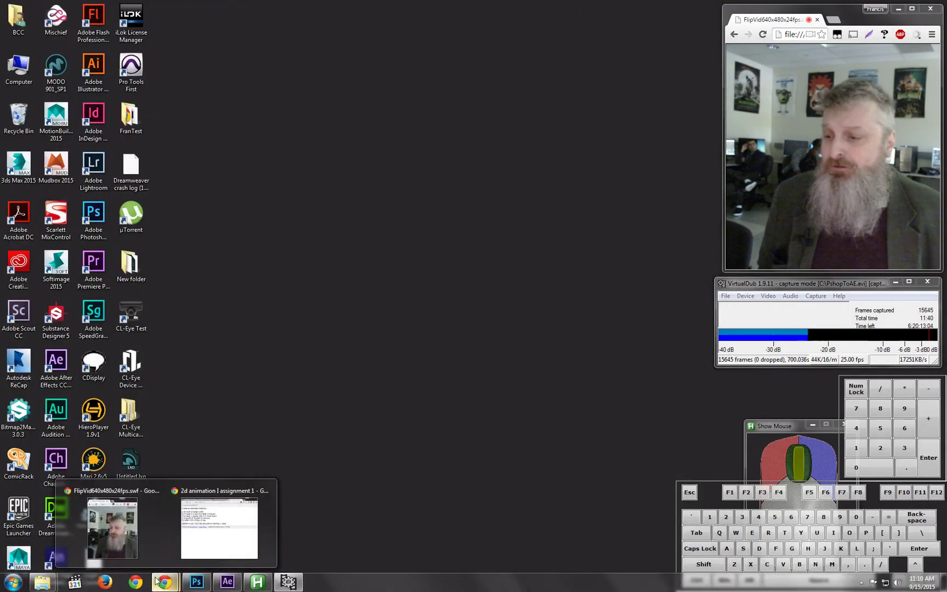
{"action": "left_click", "coordinate": [214, 536]}
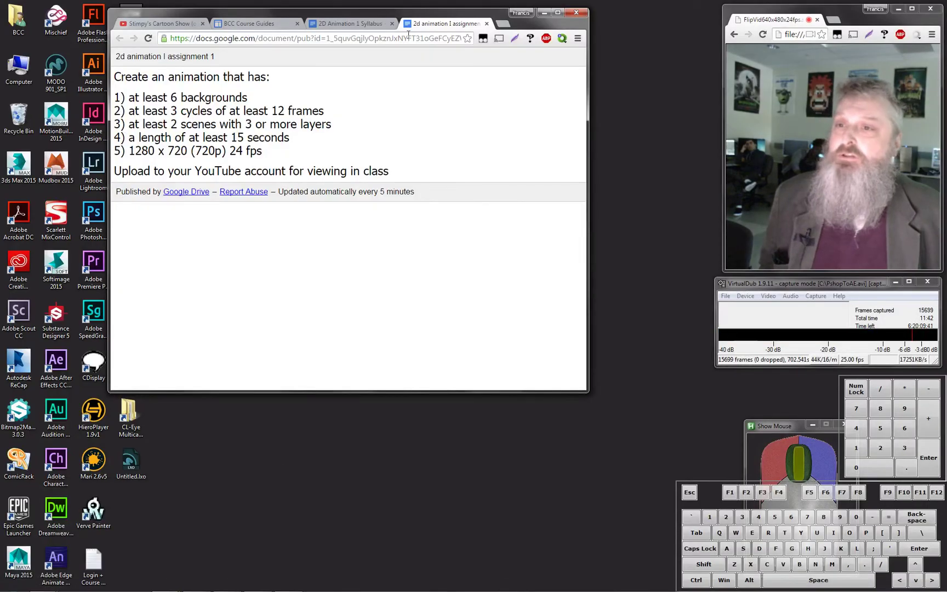
{"action": "left_click", "coordinate": [408, 38]}
{"action": "type", "text": "google image"}
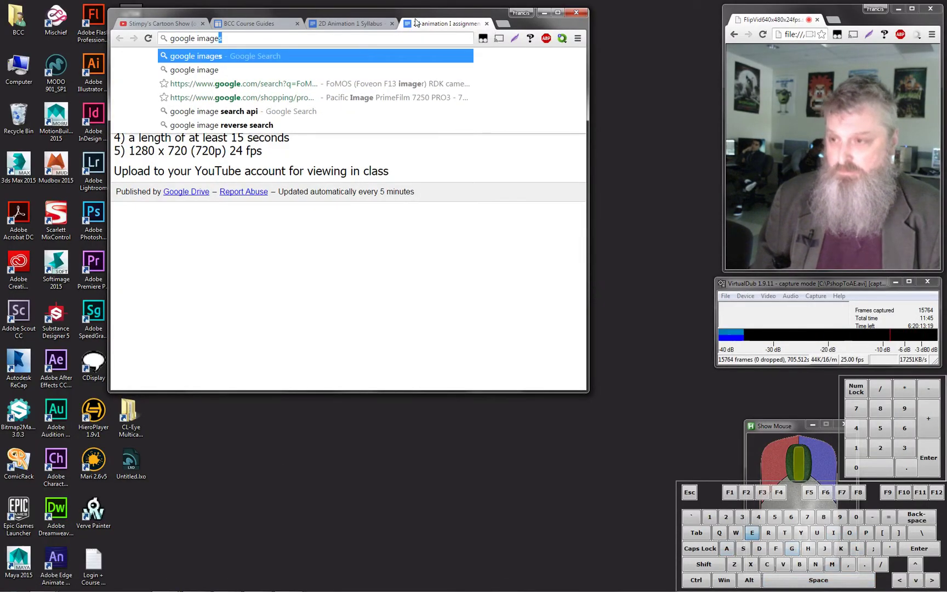
{"action": "key", "text": "Return"}
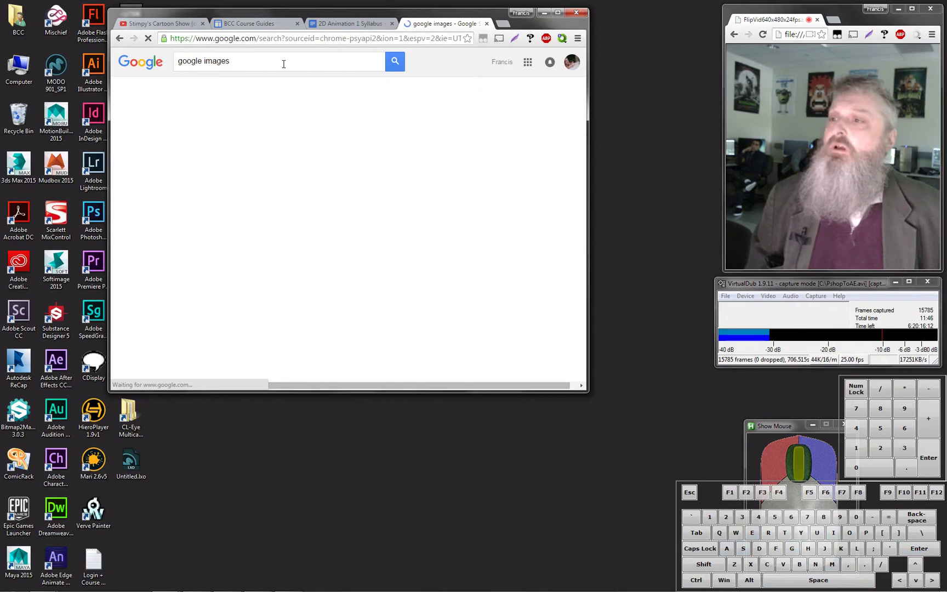
{"action": "left_click", "coordinate": [202, 138]}
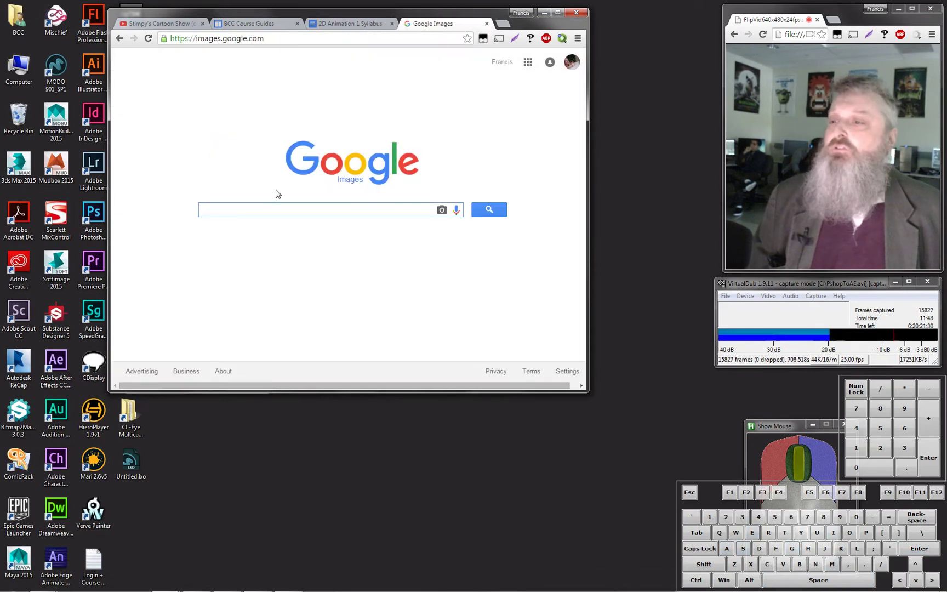
- Search for images of mountains and limit the results to those larger than 6 MP (2816×2112)
{"action": "type", "text": "mountains"}
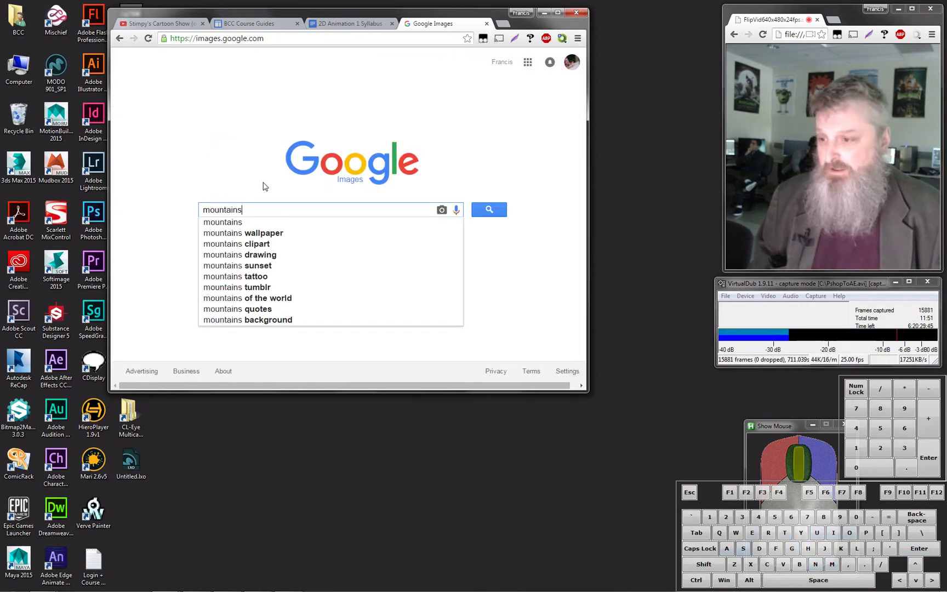
{"action": "key", "text": "Return"}
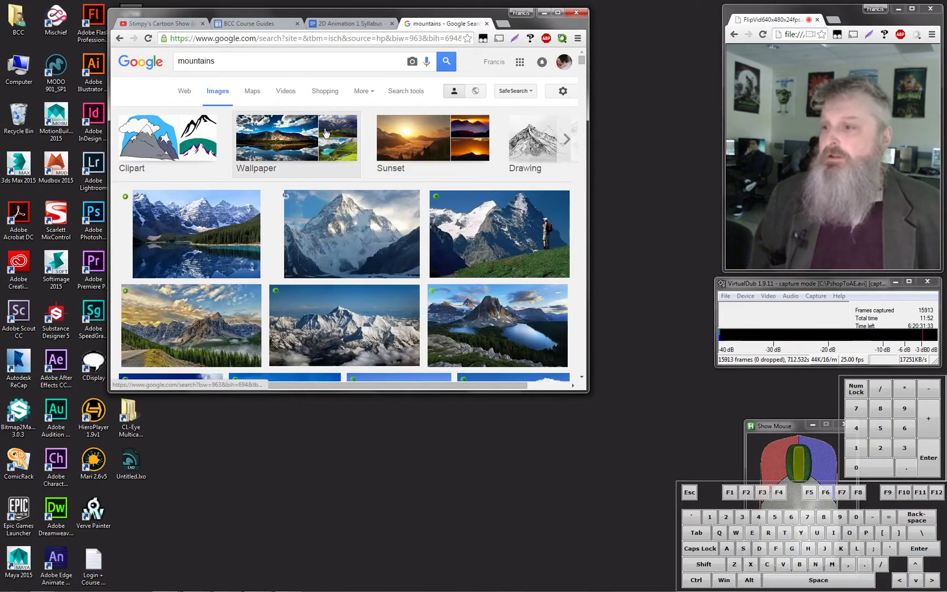
{"action": "left_click", "coordinate": [412, 95]}
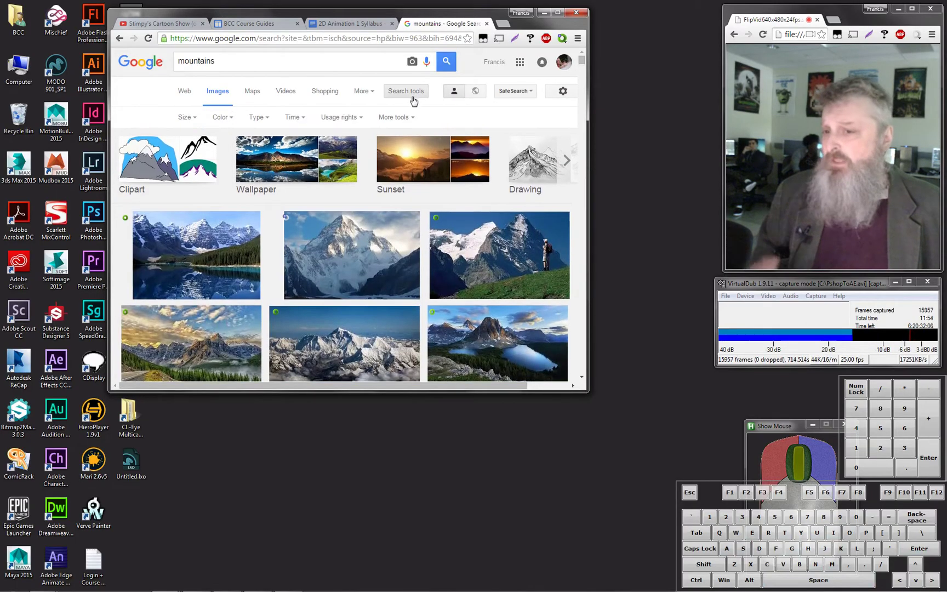
{"action": "left_click", "coordinate": [186, 117]}
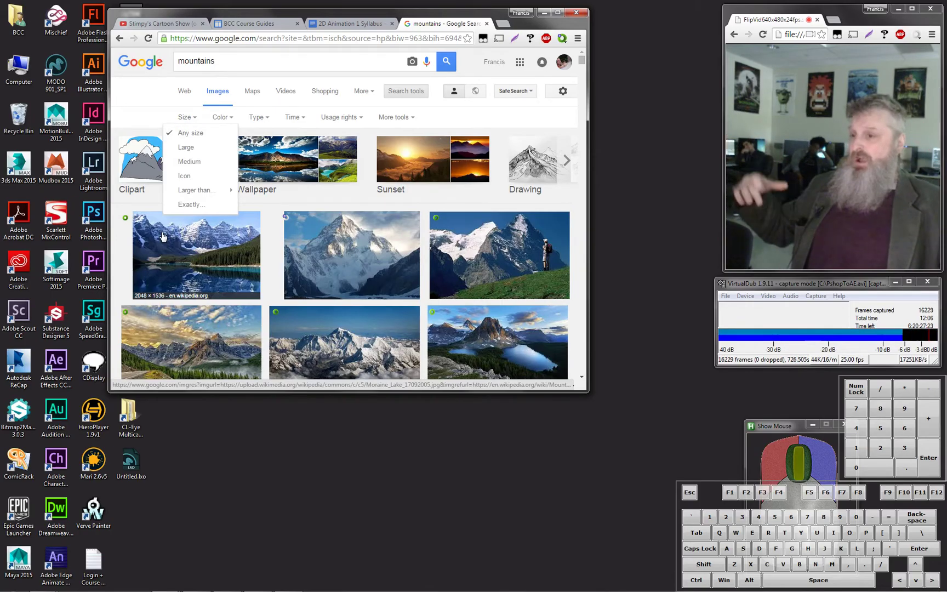
{"action": "mouse_move", "coordinate": [209, 190]}
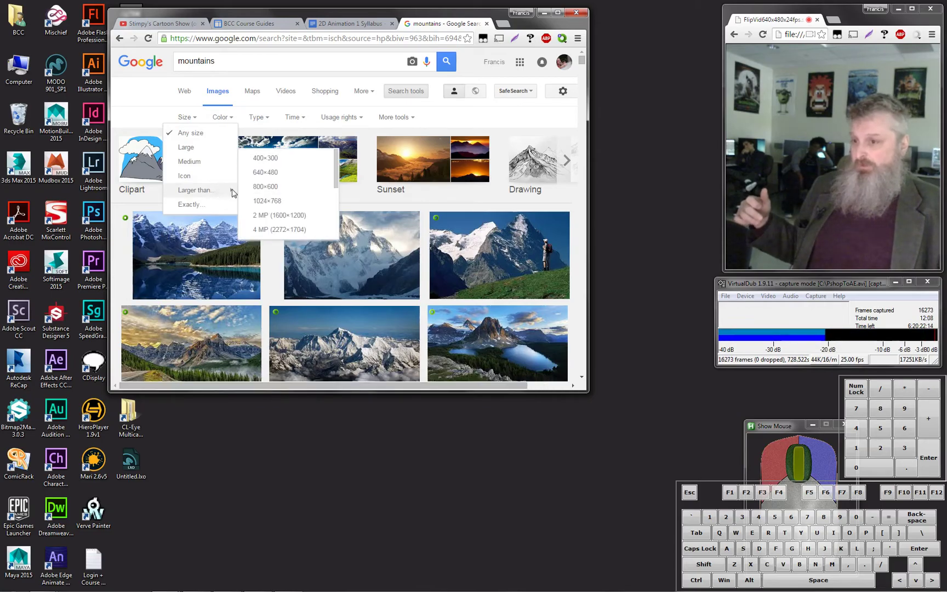
{"action": "left_click_drag", "start_coordinate": [334, 190], "coordinate": [335, 208]}
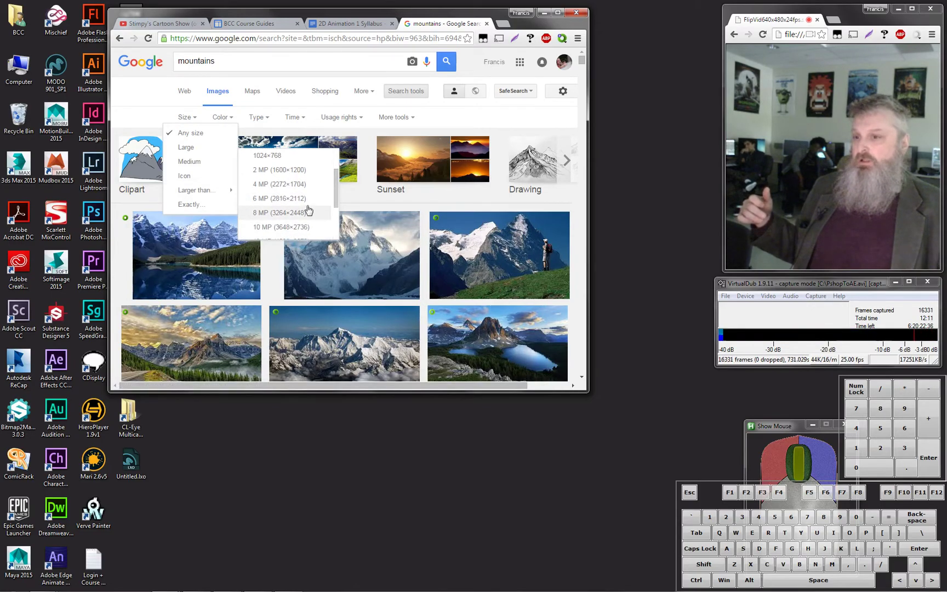
{"action": "left_click", "coordinate": [275, 199]}
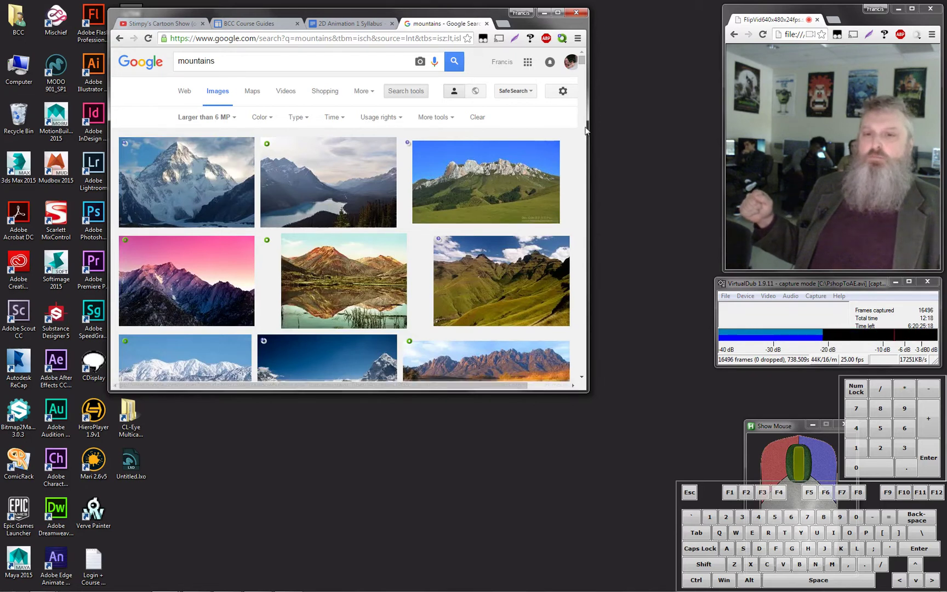
- Open the full-size Arctic Cordillera mountain image from Wikipedia out of the filtered results
{"action": "left_click_drag", "start_coordinate": [582, 61], "coordinate": [586, 76]}
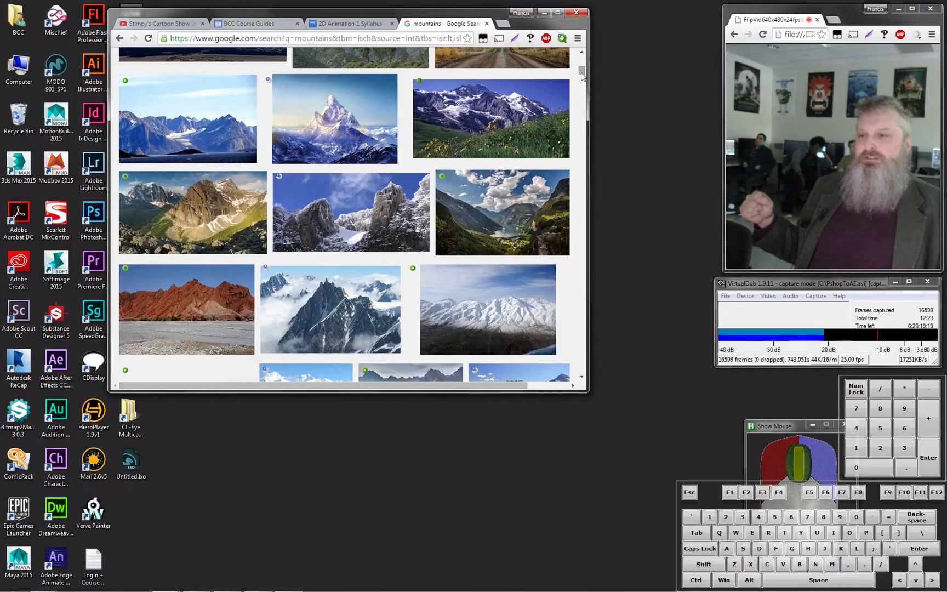
{"action": "left_click", "coordinate": [187, 129]}
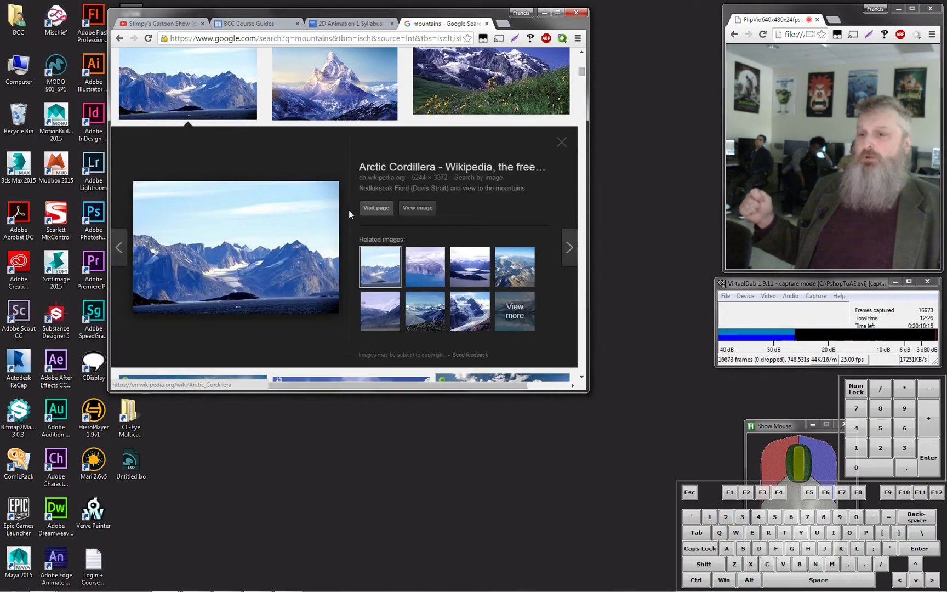
{"action": "left_click", "coordinate": [421, 208]}
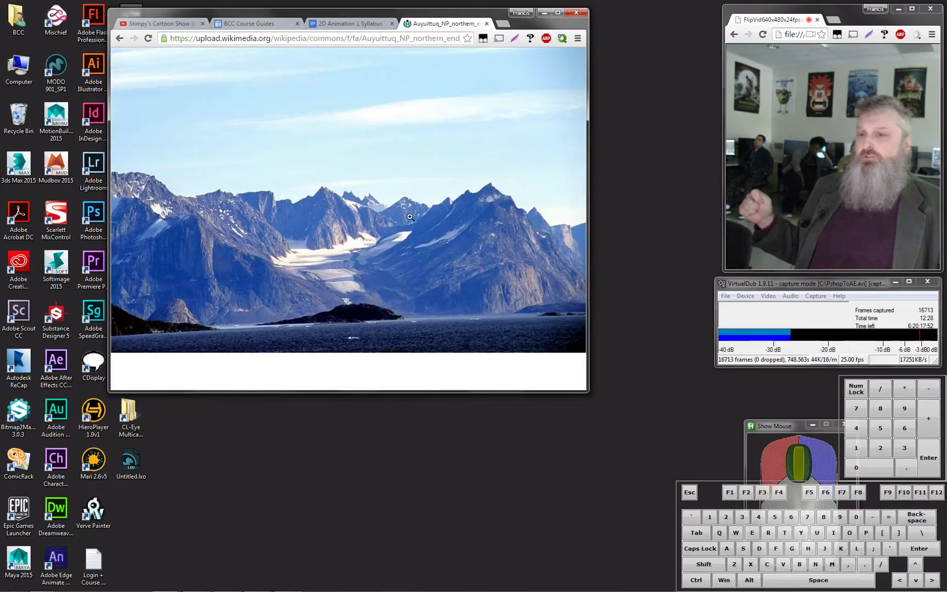
- Save the mountain image to Local Disk (C:) as Auyuittuq_NP_northern_end_2_2000-08-13.jpg
{"action": "right_click", "coordinate": [283, 171]}
{"action": "left_click", "coordinate": [314, 181]}
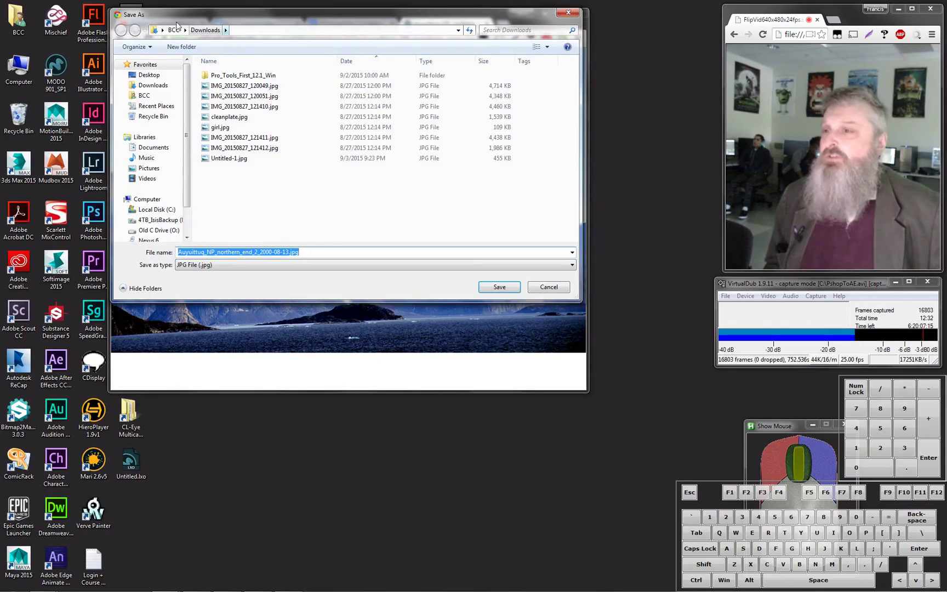
{"action": "left_click", "coordinate": [157, 209]}
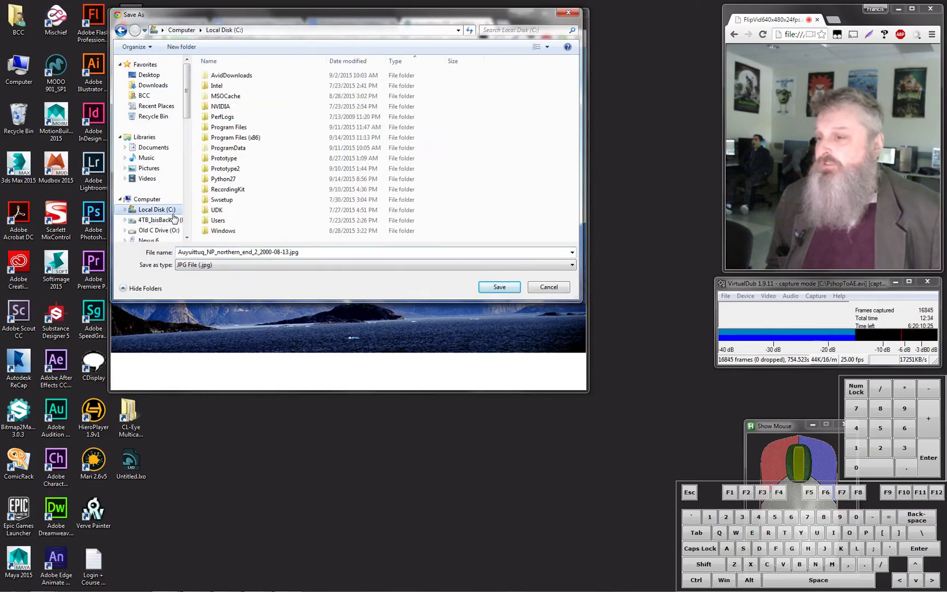
{"action": "double_click", "coordinate": [335, 252]}
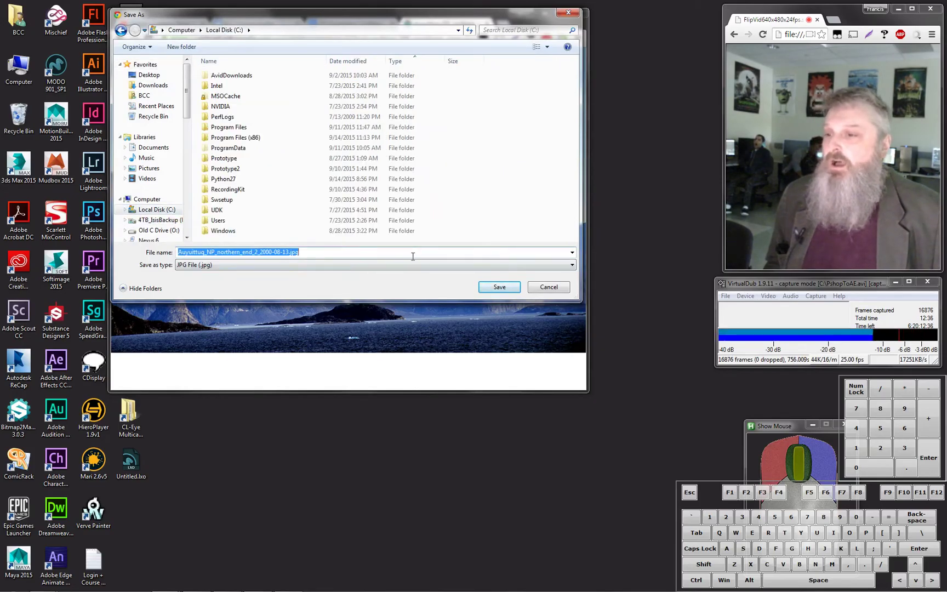
{"action": "left_click", "coordinate": [500, 288]}
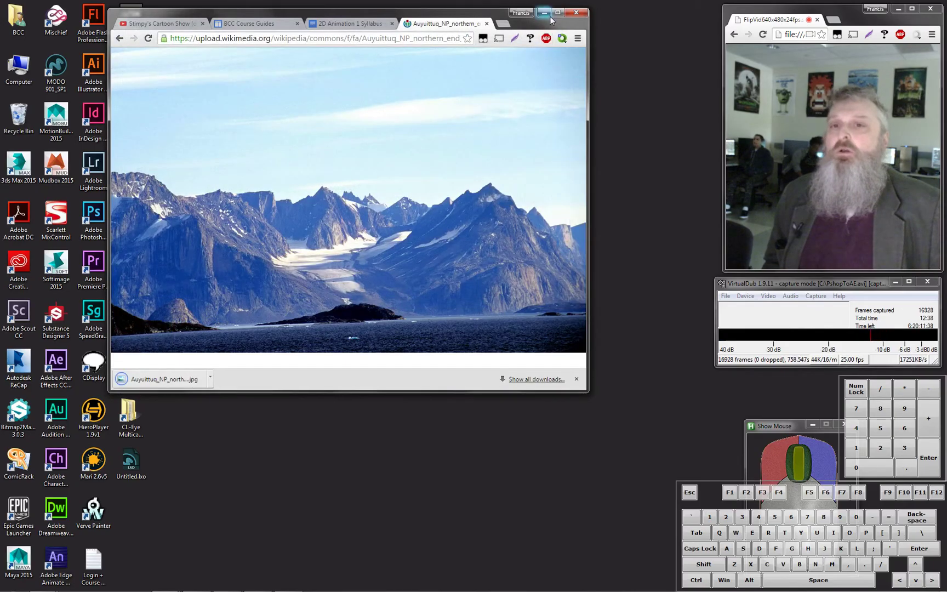
- Switch to After Effects and import Auyuittuq_NP_northern_end_2_2000-08-13.jpg from Local Disk (C:) as footage
{"action": "left_click", "coordinate": [545, 17]}
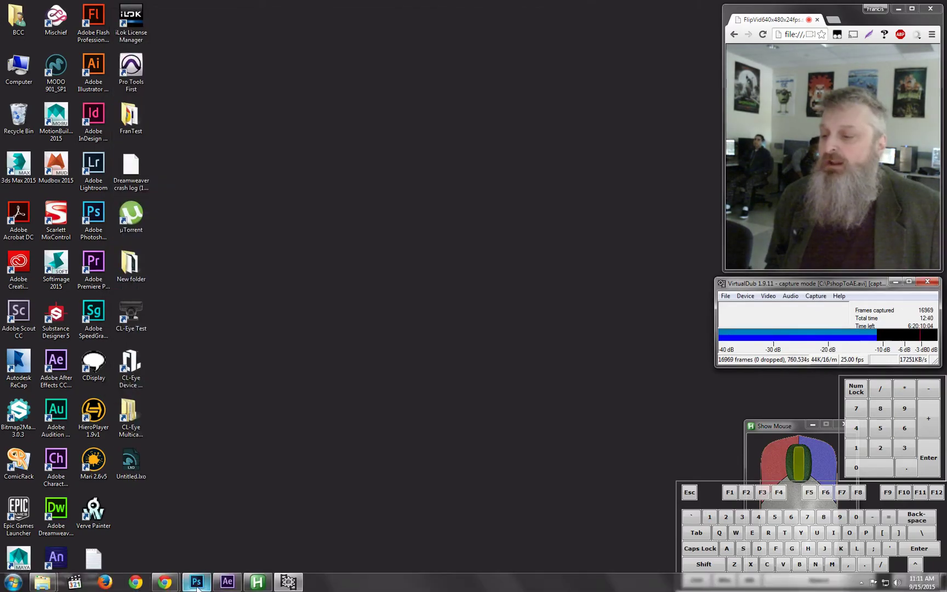
{"action": "left_click", "coordinate": [227, 582]}
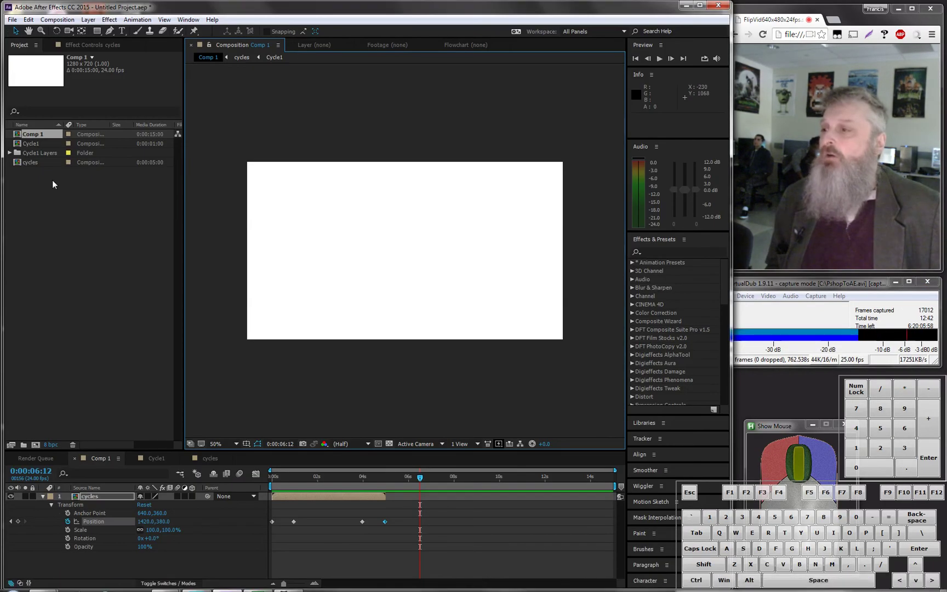
{"action": "right_click", "coordinate": [39, 199]}
{"action": "mouse_move", "coordinate": [117, 249]}
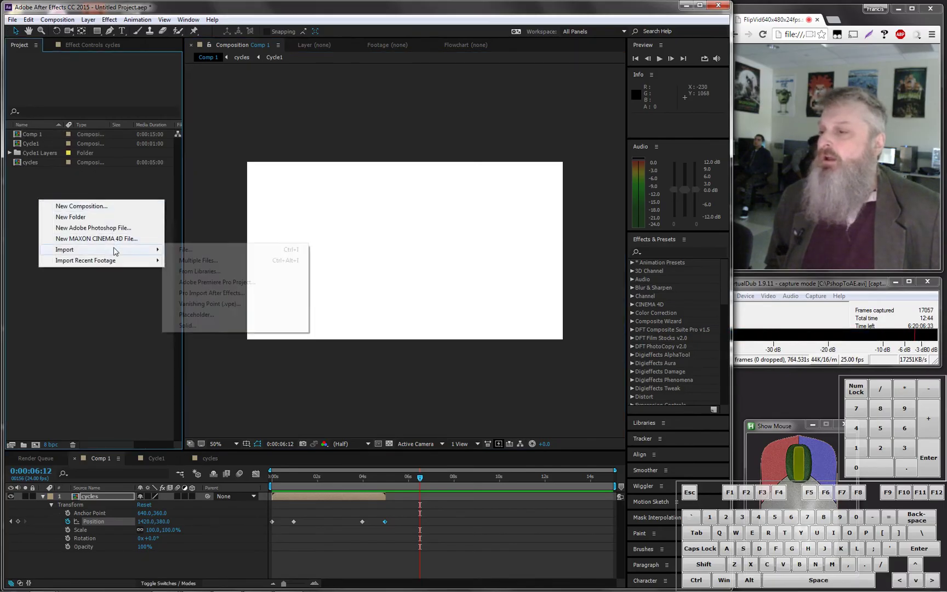
{"action": "left_click", "coordinate": [184, 250]}
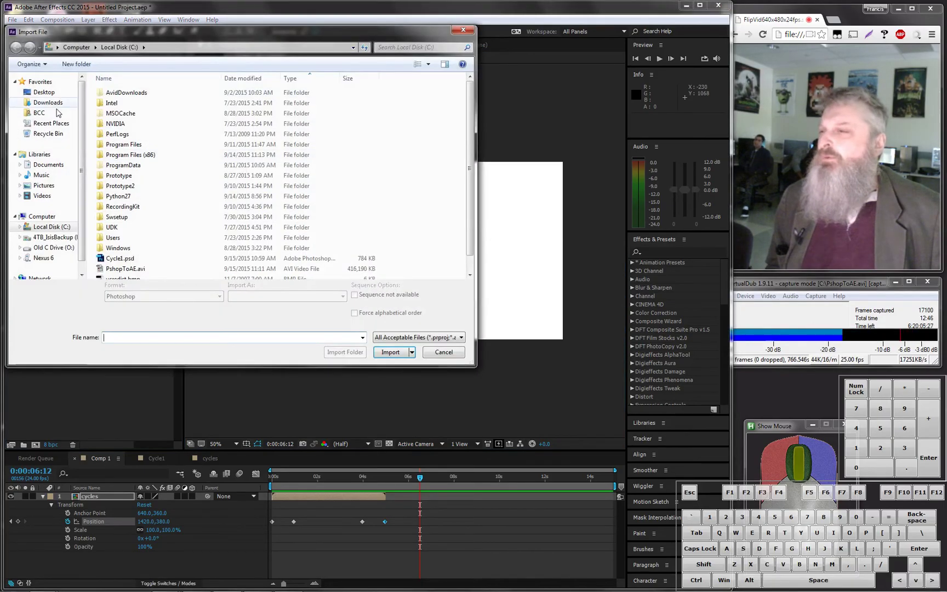
{"action": "left_click", "coordinate": [51, 226]}
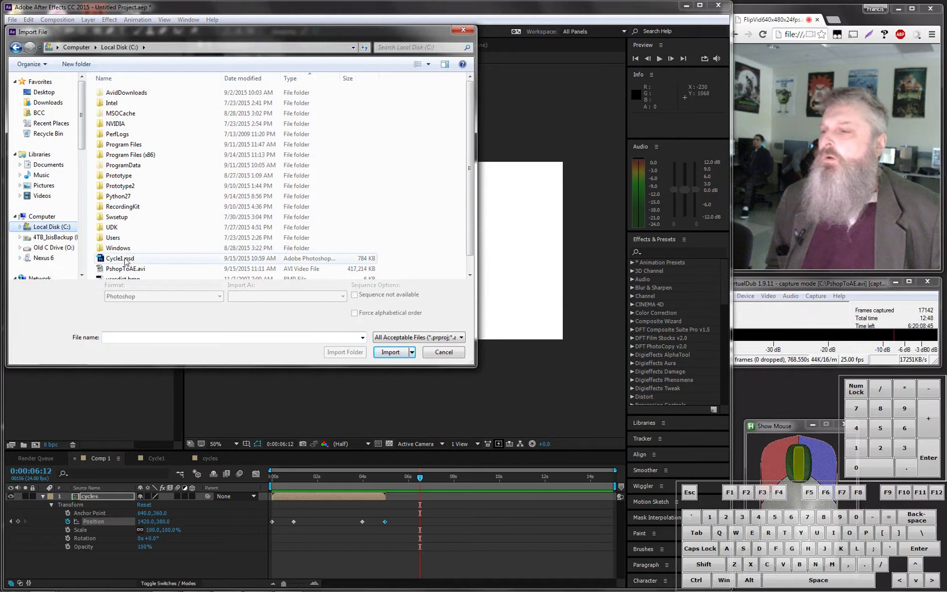
{"action": "left_click", "coordinate": [249, 80]}
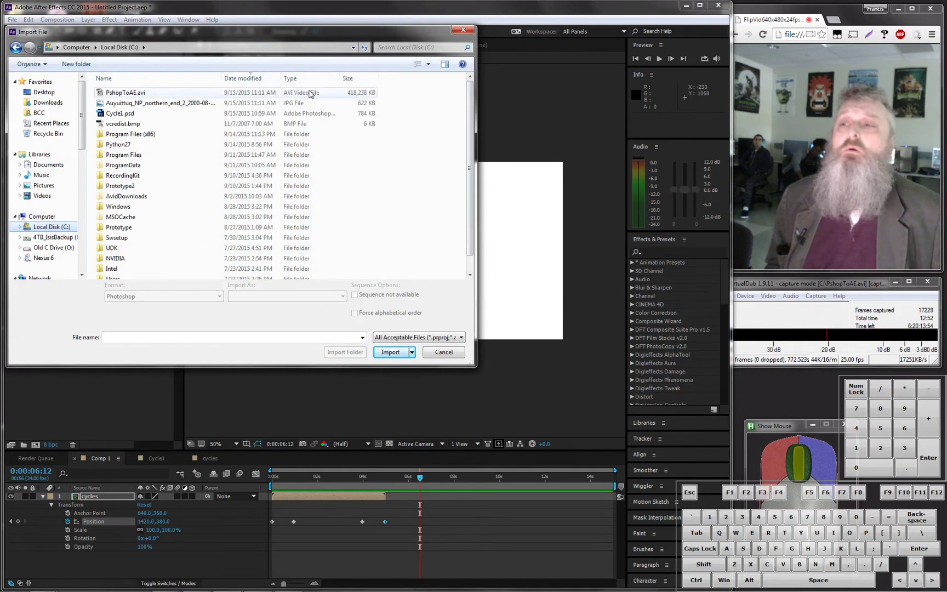
{"action": "left_click", "coordinate": [258, 103]}
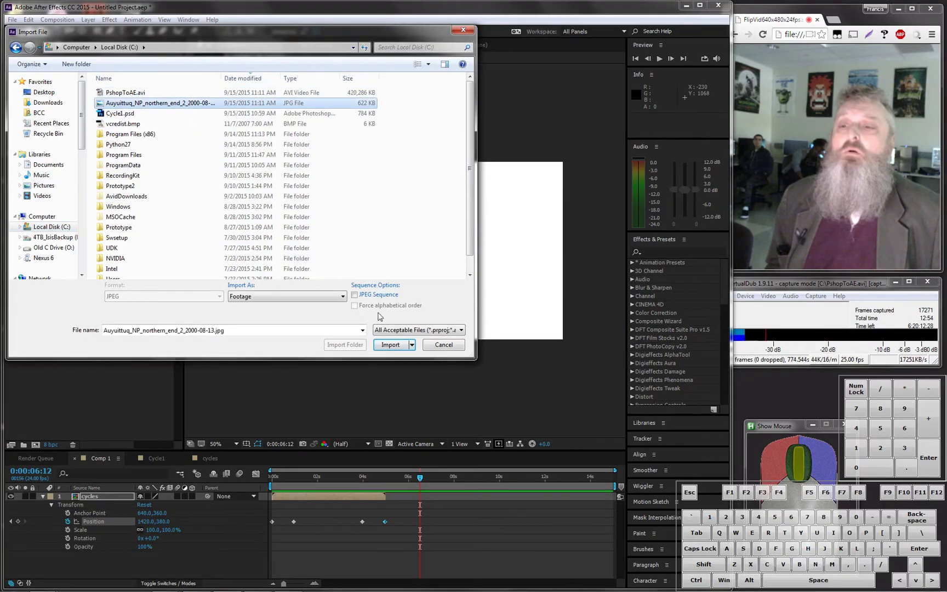
{"action": "left_click", "coordinate": [389, 345]}
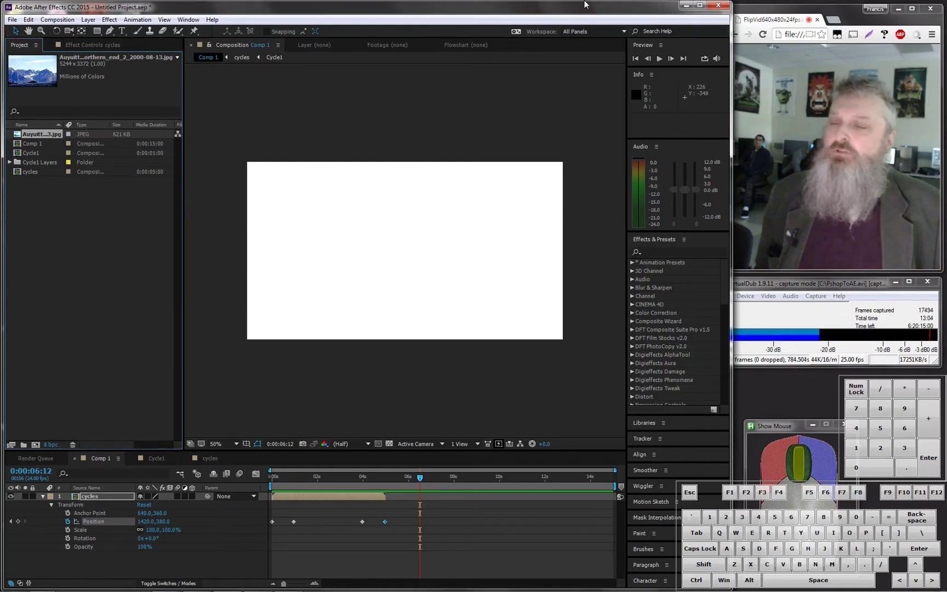
- Open Local Disk (C:) in Windows Explorer and bring a second copy of the Auyuittuq mountain JPG from there into the project
{"action": "left_click_drag", "start_coordinate": [584, 5], "coordinate": [580, 88]}
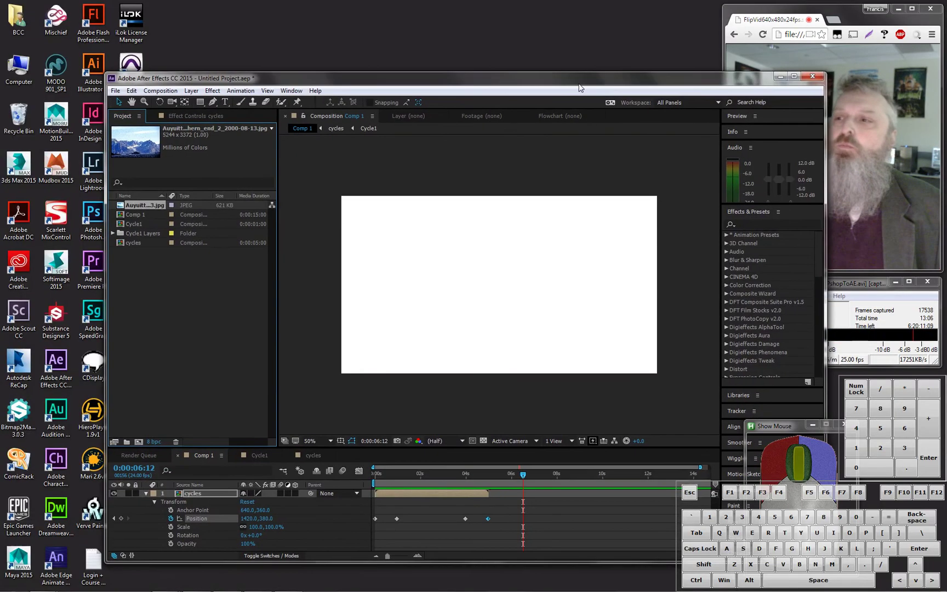
{"action": "mouse_move", "coordinate": [287, 581]}
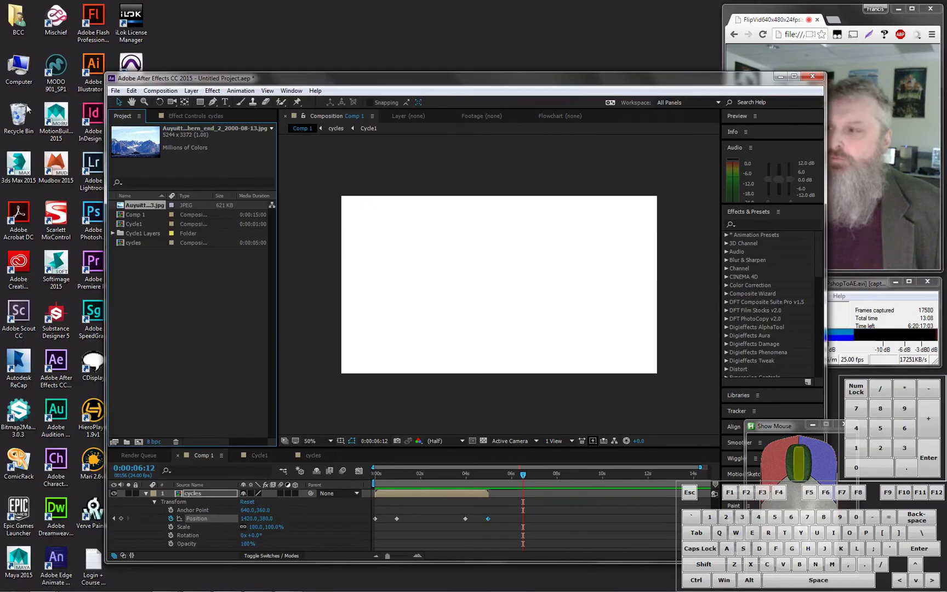
{"action": "double_click", "coordinate": [17, 69]}
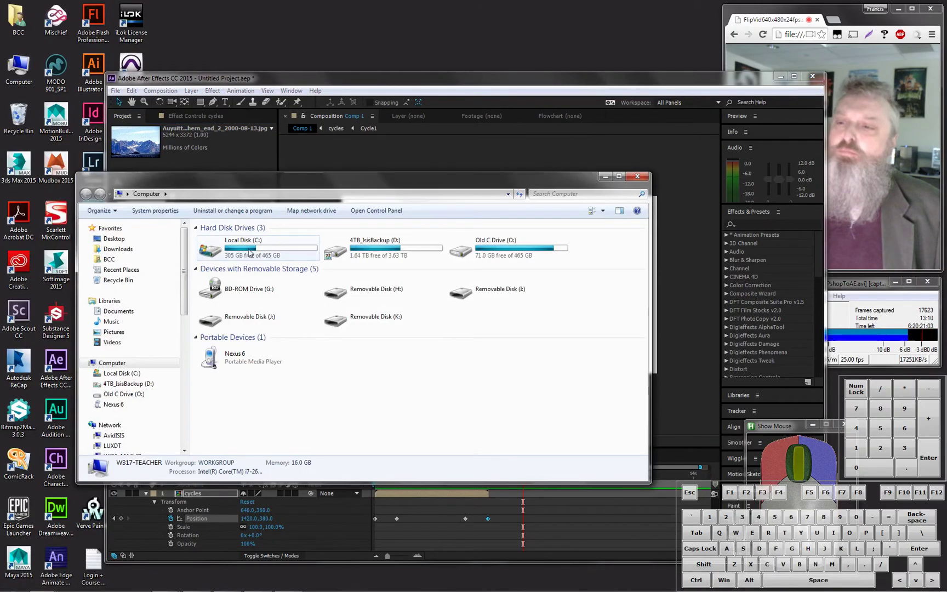
{"action": "double_click", "coordinate": [250, 253]}
{"action": "left_click", "coordinate": [248, 252]}
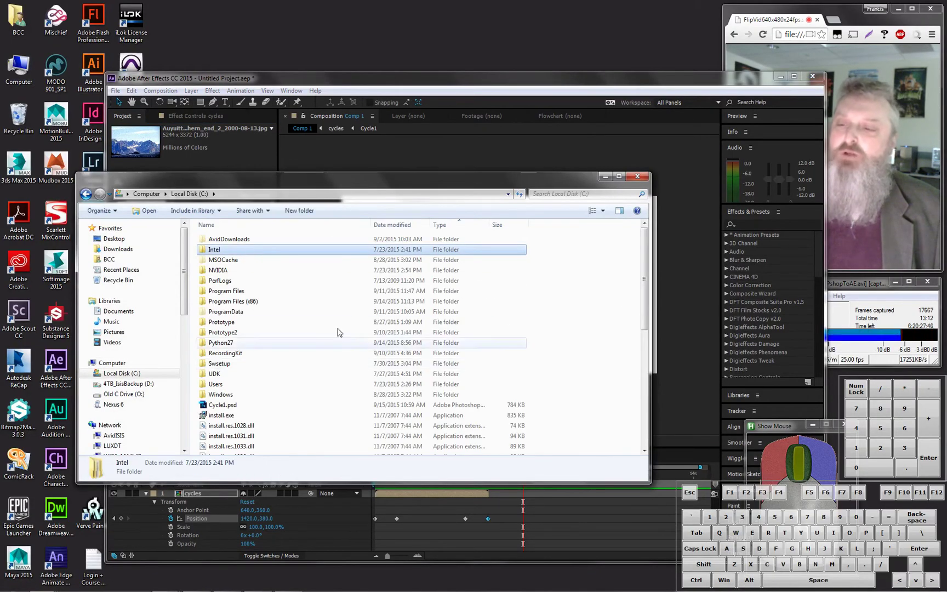
{"action": "left_click_drag", "start_coordinate": [644, 264], "coordinate": [618, 382]}
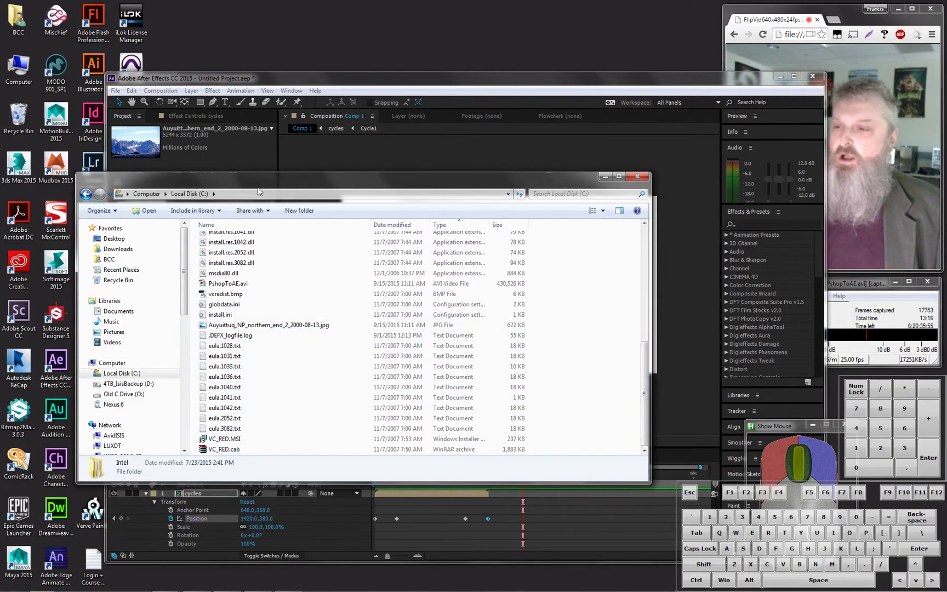
{"action": "left_click_drag", "start_coordinate": [258, 176], "coordinate": [483, 201]}
{"action": "left_click_drag", "start_coordinate": [462, 351], "coordinate": [169, 296]}
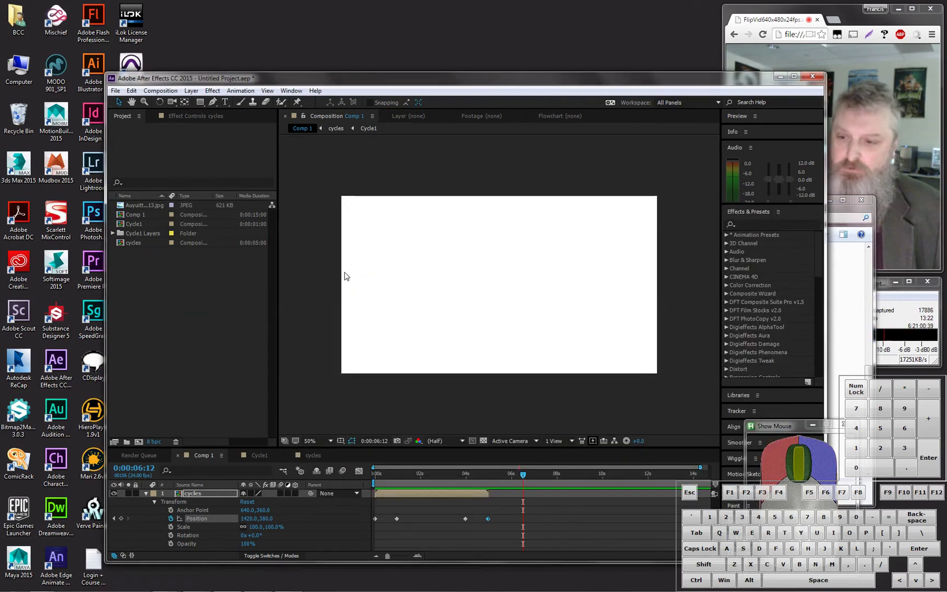
- Bring cleanplate.jpg from the Downloads folder in Windows Explorer into the After Effects project
{"action": "left_click_drag", "start_coordinate": [395, 80], "coordinate": [382, 87]}
{"action": "left_click", "coordinate": [831, 262]}
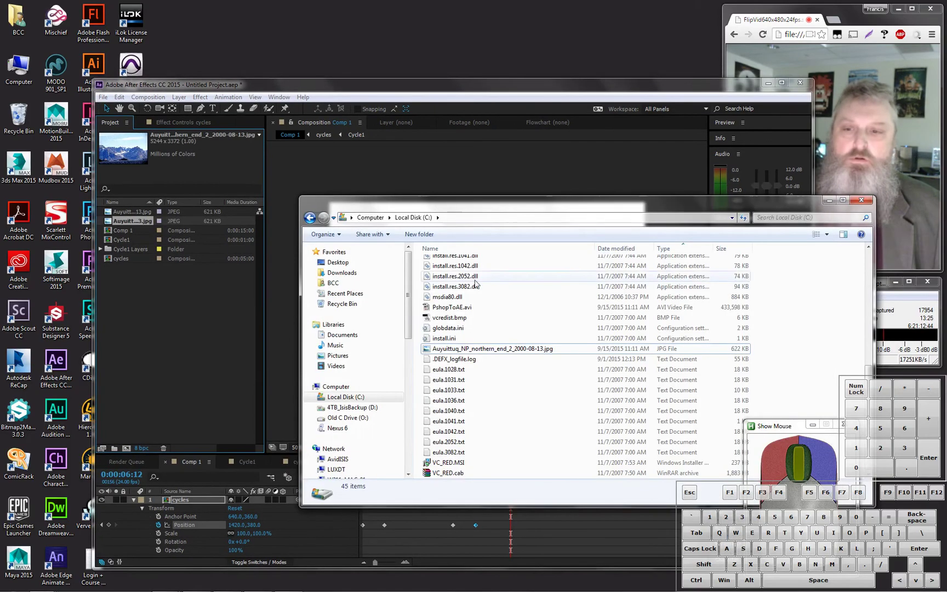
{"action": "left_click", "coordinate": [351, 274]}
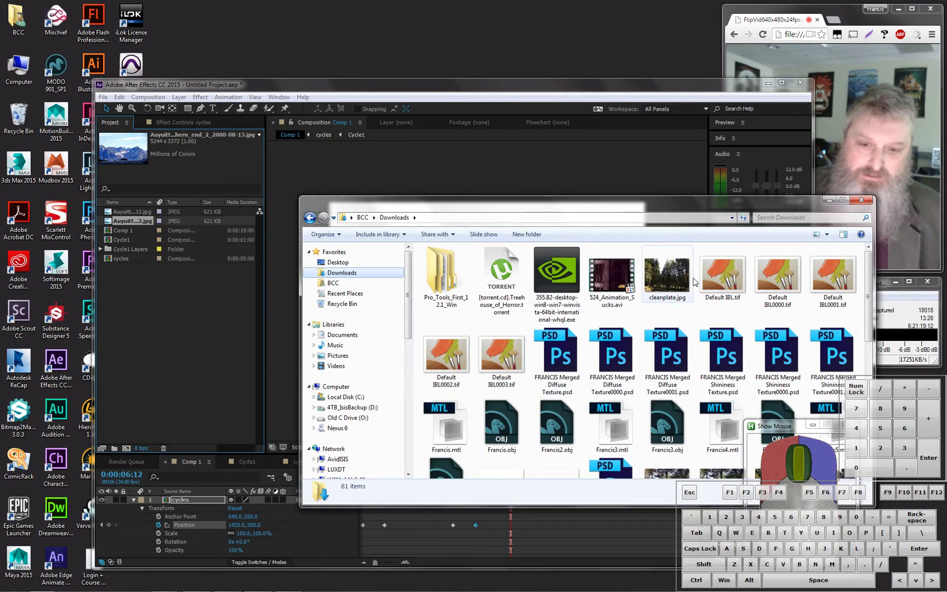
{"action": "left_click_drag", "start_coordinate": [497, 323], "coordinate": [154, 339]}
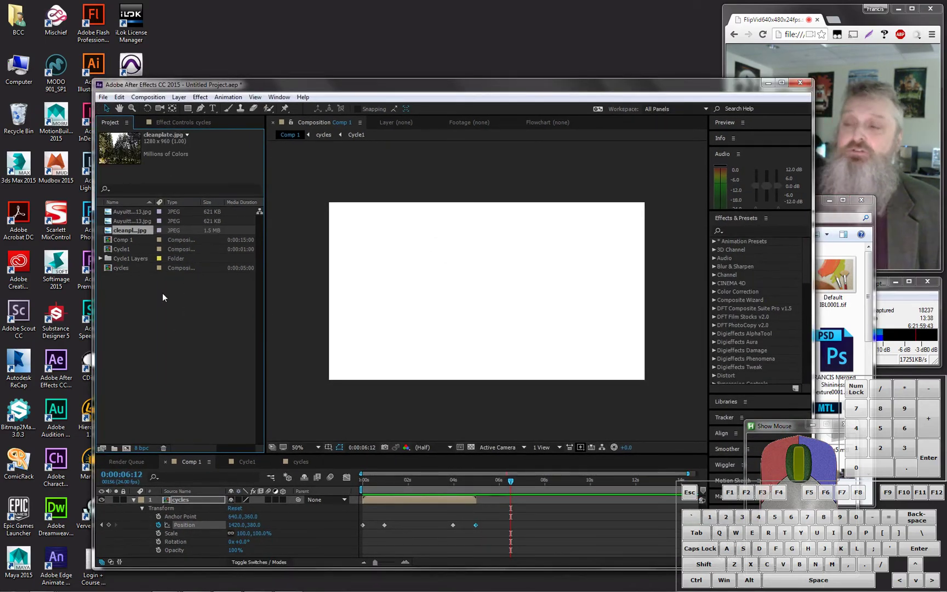
- Switch to the Chrome window with the mountain image and try to transfer the picture directly into the project
{"action": "left_click", "coordinate": [173, 380]}
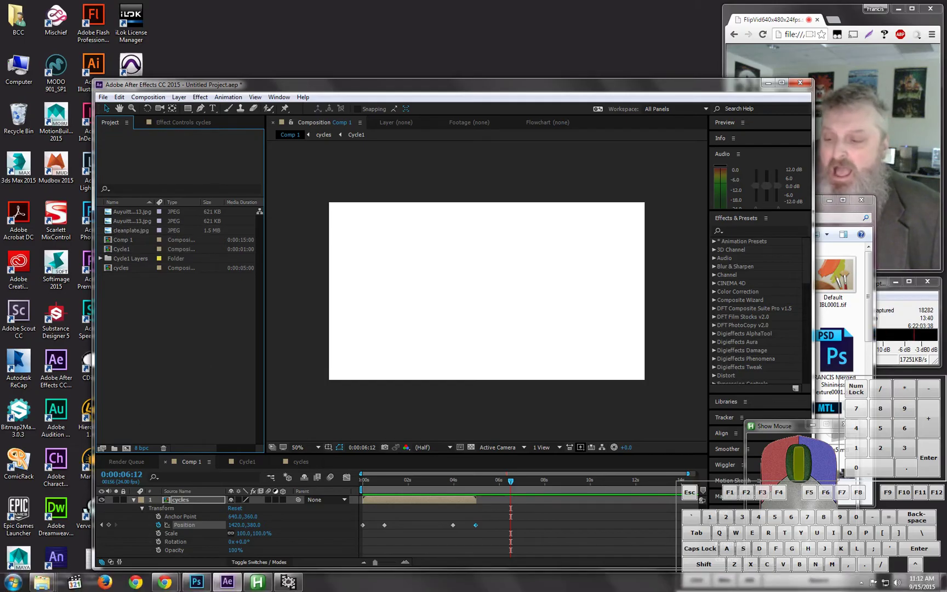
{"action": "mouse_move", "coordinate": [164, 582]}
{"action": "left_click", "coordinate": [210, 539]}
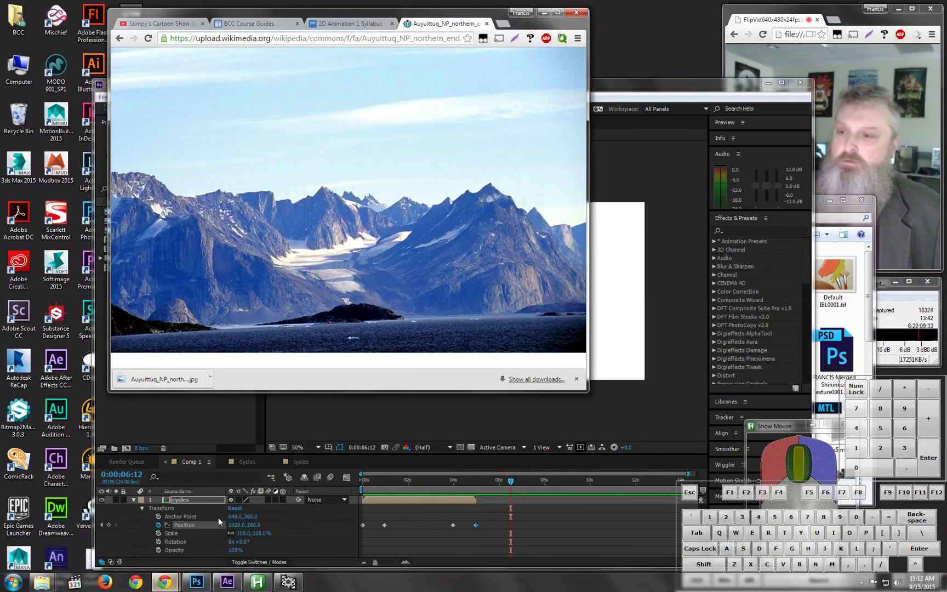
{"action": "left_click_drag", "start_coordinate": [334, 144], "coordinate": [319, 167]}
{"action": "left_click_drag", "start_coordinate": [169, 417], "coordinate": [120, 294]}
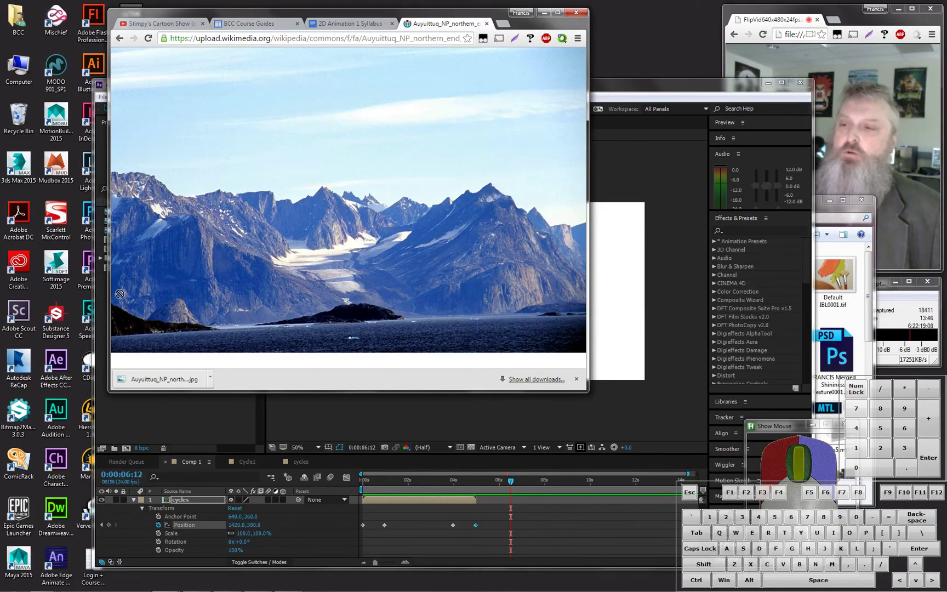
- Copy the mountain image in Chrome and check whether After Effects allows pasting it into the project
{"action": "right_click", "coordinate": [336, 79]}
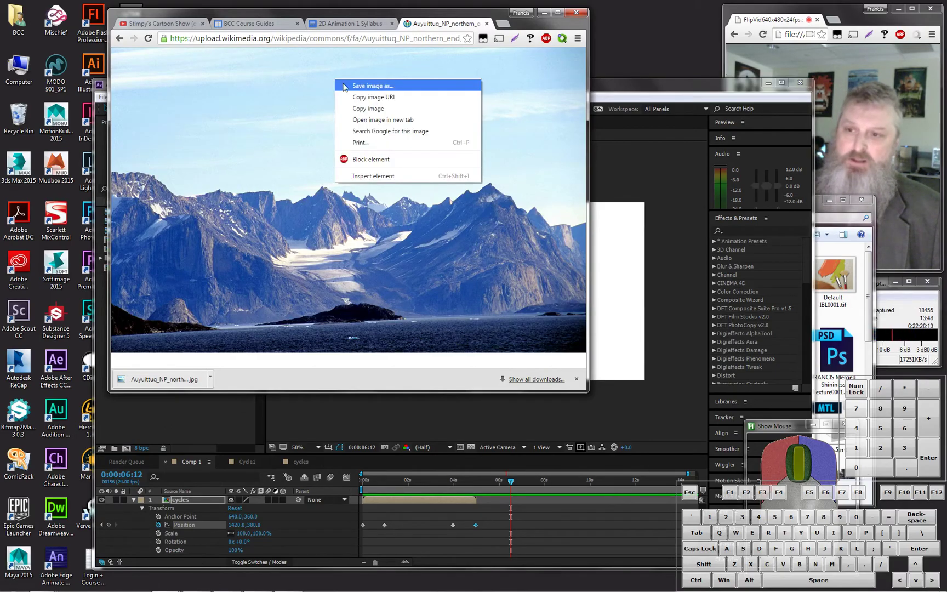
{"action": "left_click", "coordinate": [372, 105]}
{"action": "left_click", "coordinate": [209, 401]}
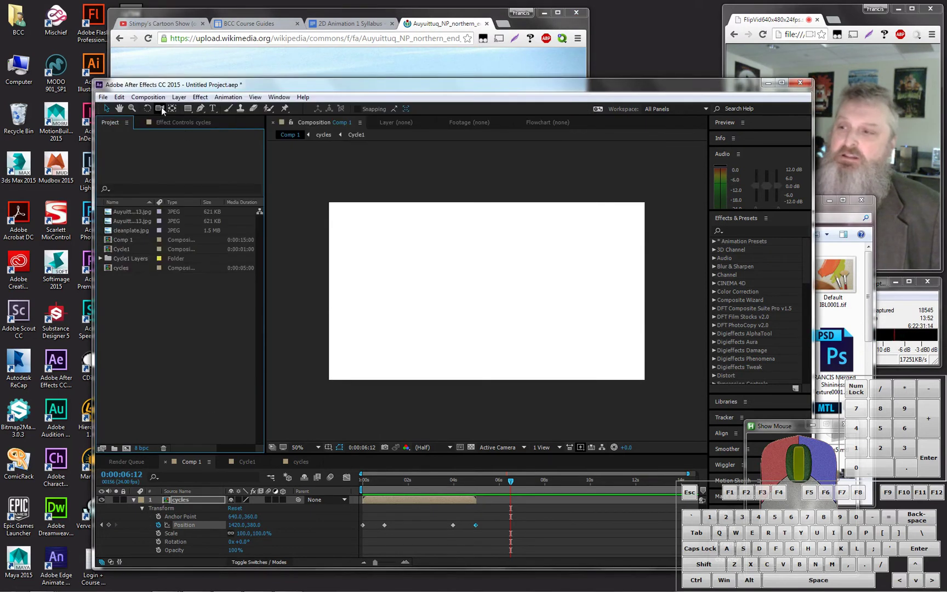
{"action": "left_click", "coordinate": [119, 97]}
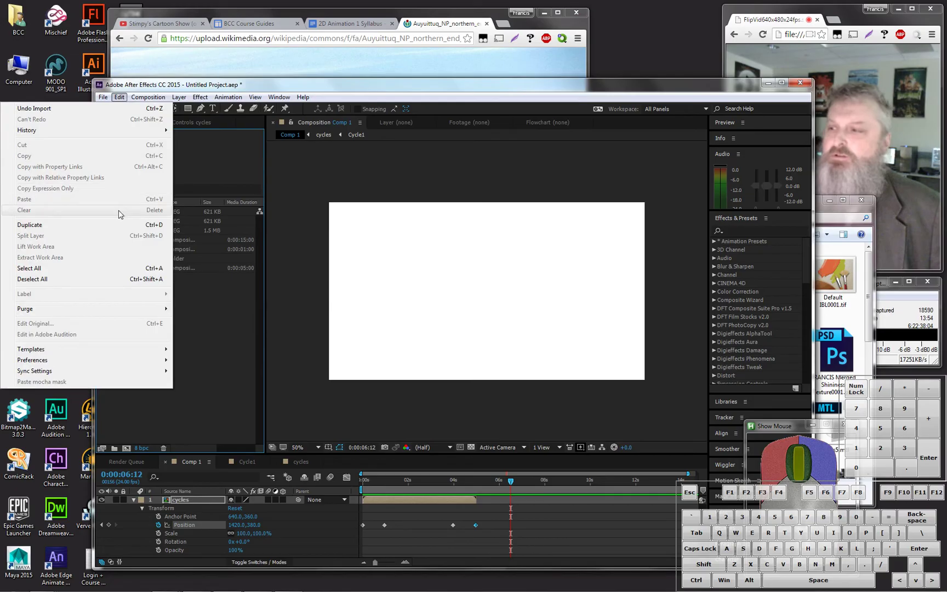
{"action": "left_click", "coordinate": [205, 364]}
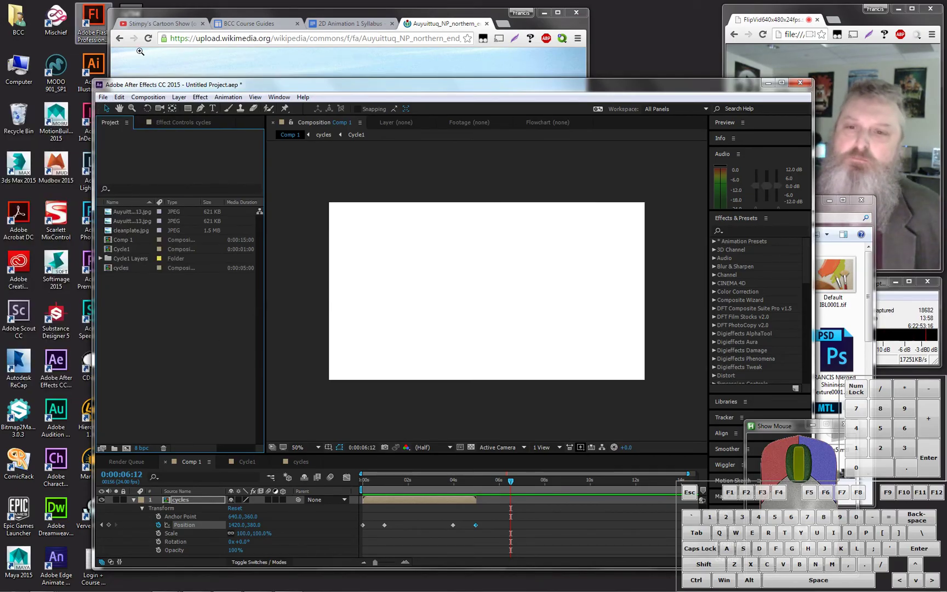
- Close the Explorer window, set the current time to 0:00:00:07 and add the mountain image to Comp 1
{"action": "left_click_drag", "start_coordinate": [344, 86], "coordinate": [245, 12]}
{"action": "left_click", "coordinate": [862, 199]}
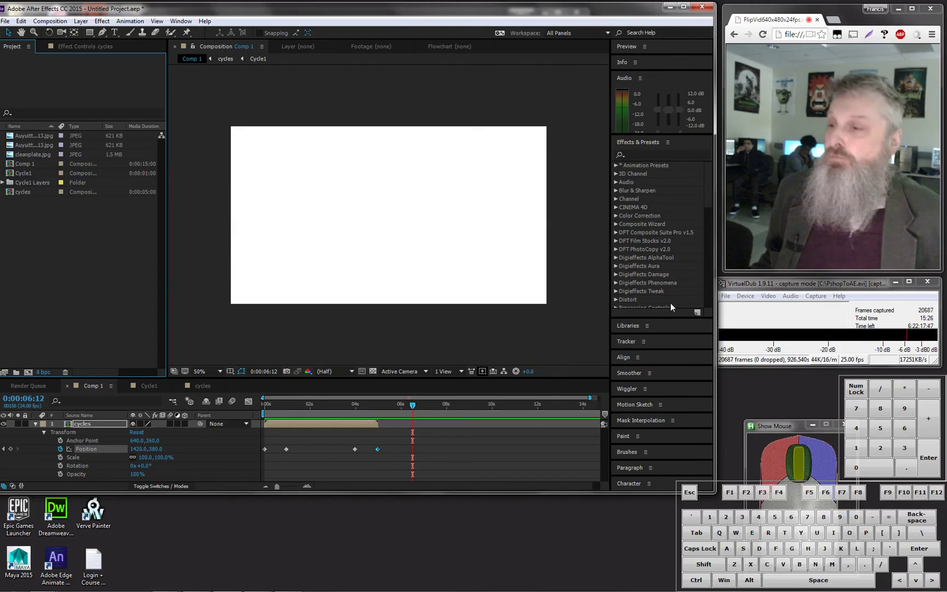
{"action": "left_click", "coordinate": [31, 145]}
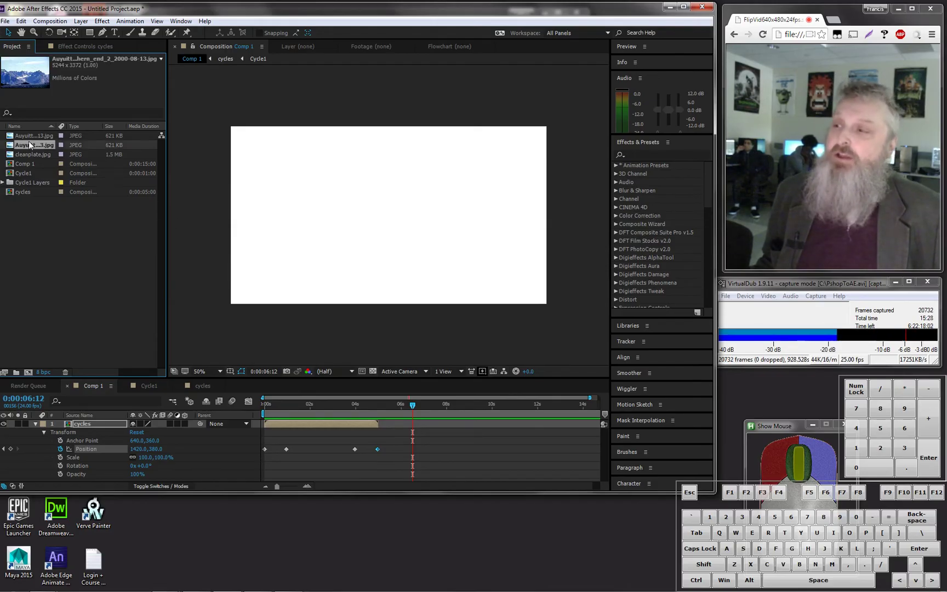
{"action": "left_click", "coordinate": [30, 136]}
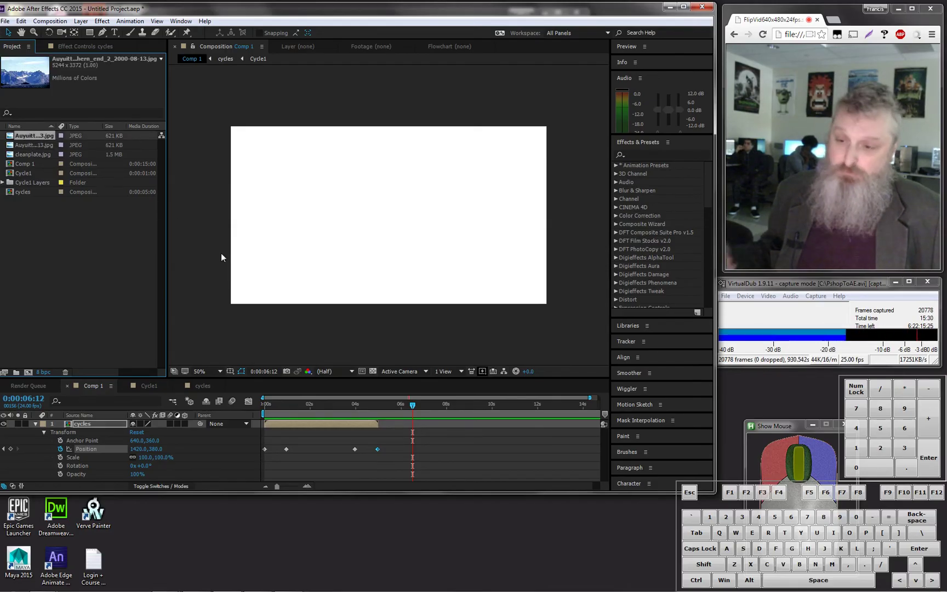
{"action": "left_click_drag", "start_coordinate": [412, 405], "coordinate": [271, 414]}
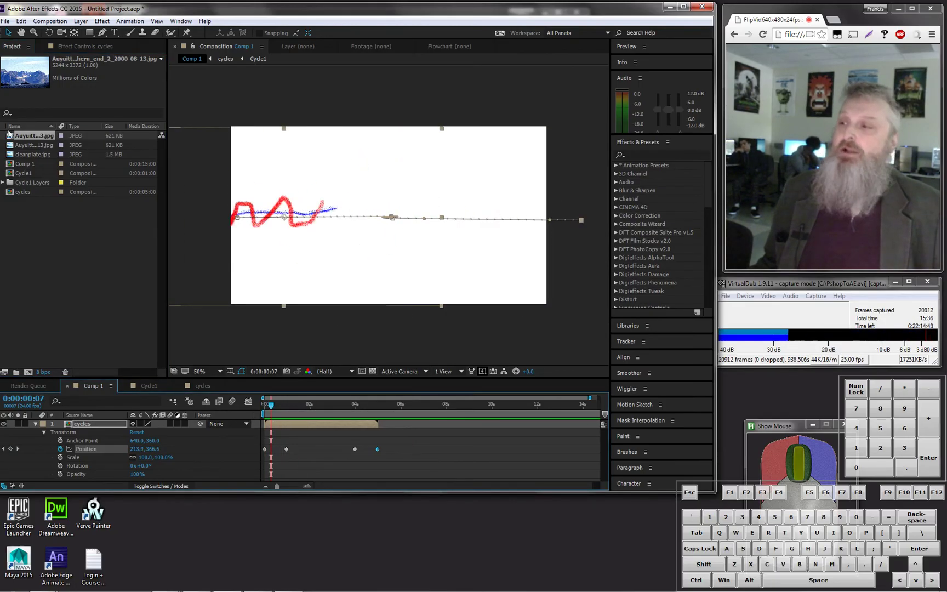
{"action": "left_click_drag", "start_coordinate": [14, 137], "coordinate": [349, 194]}
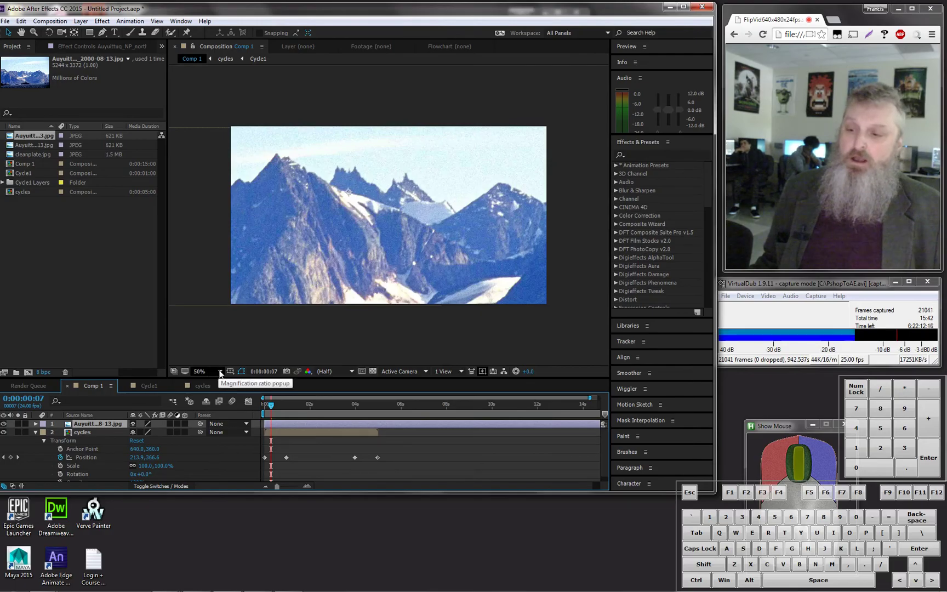
- Scale the mountain layer down to slightly more than the frame's height and about twice its width, keeping it over the frame
{"action": "key", "text": "comma"}
{"action": "key", "text": "comma"}
{"action": "key", "text": "comma"}
{"action": "key", "text": "comma"}
{"action": "key", "text": "comma"}
{"action": "key", "text": "comma"}
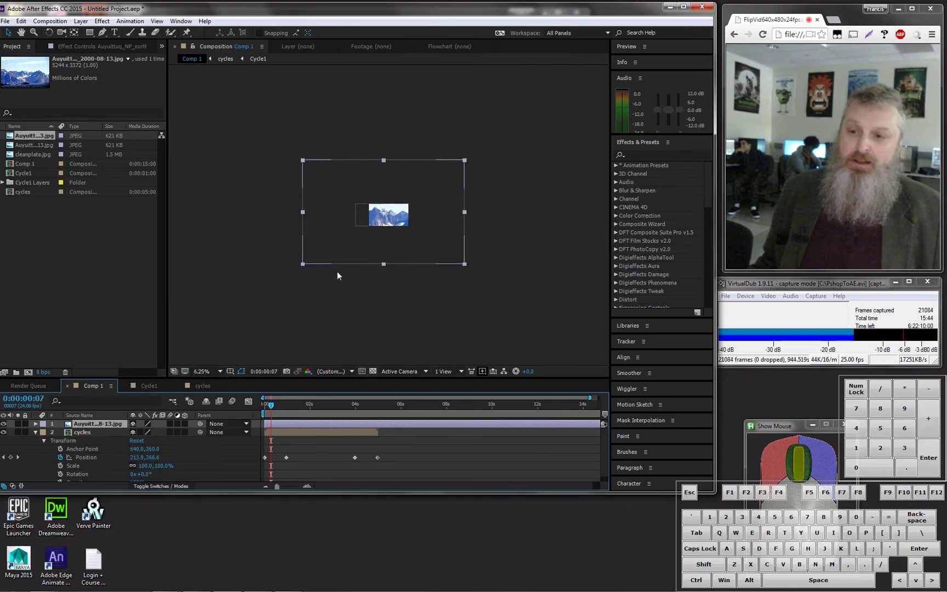
{"action": "left_click_drag", "start_coordinate": [384, 237], "coordinate": [348, 217]}
{"action": "left_click_drag", "start_coordinate": [259, 147], "coordinate": [373, 189]}
{"action": "left_click_drag", "start_coordinate": [385, 196], "coordinate": [384, 209]}
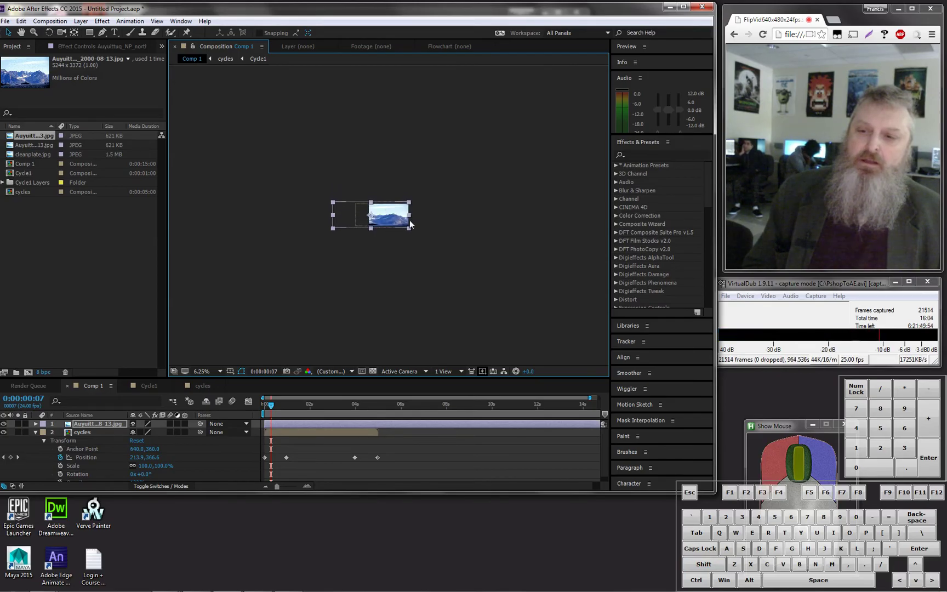
- Reposition the mountain layer to about 656, 350 so it is roughly centred over the frame
{"action": "key", "text": "period"}
{"action": "key", "text": "period"}
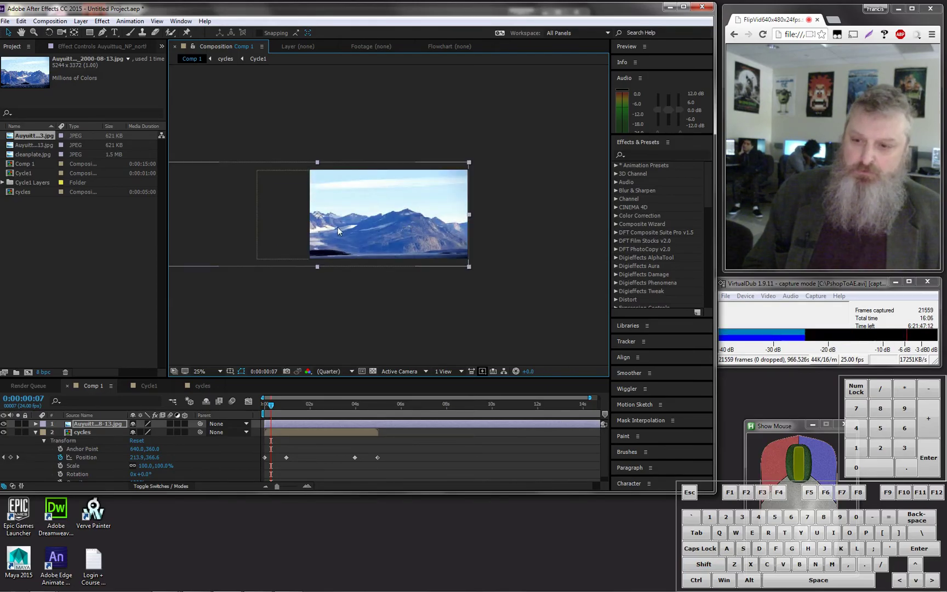
{"action": "left_click_drag", "start_coordinate": [343, 226], "coordinate": [429, 219]}
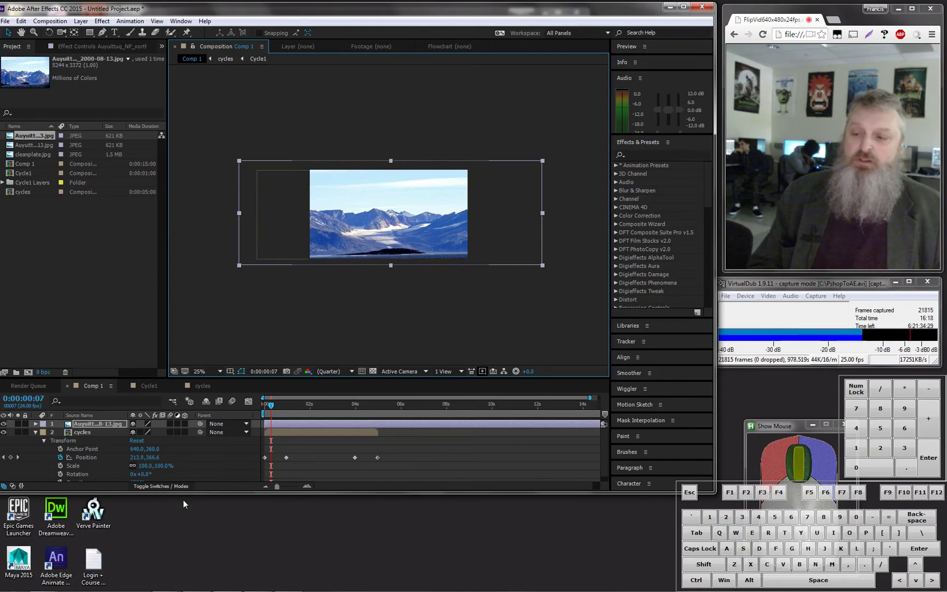
- Enlarge the After Effects window, collapse the cycles layer and place the mountain layer beneath it in Comp 1
{"action": "left_click_drag", "start_coordinate": [188, 492], "coordinate": [190, 586]}
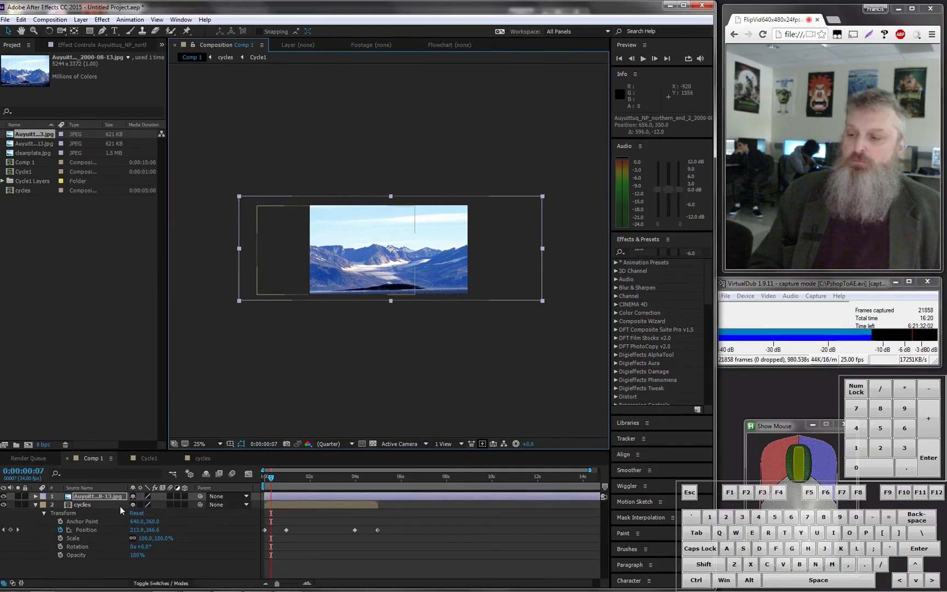
{"action": "left_click", "coordinate": [34, 504]}
{"action": "left_click_drag", "start_coordinate": [83, 496], "coordinate": [78, 508]}
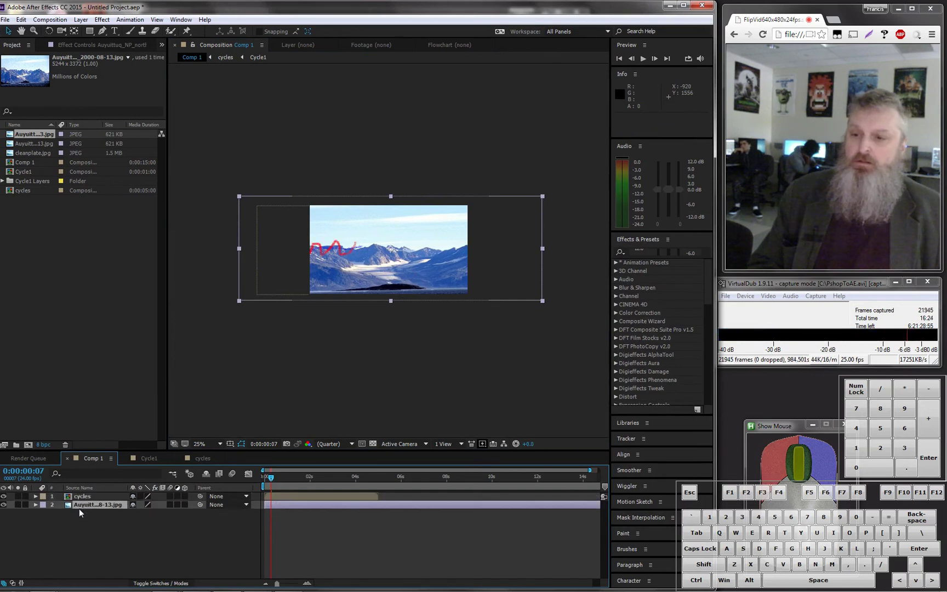
- Scrub Comp 1 to about 0:00:02:03 and play it from 0:00:00:00 to check the cycles over the mountain background
{"action": "mouse_move", "coordinate": [270, 480]}
{"action": "left_mouse_down"}
{"action": "mouse_move", "coordinate": [384, 489]}
{"action": "mouse_move", "coordinate": [313, 488]}
{"action": "left_mouse_up"}
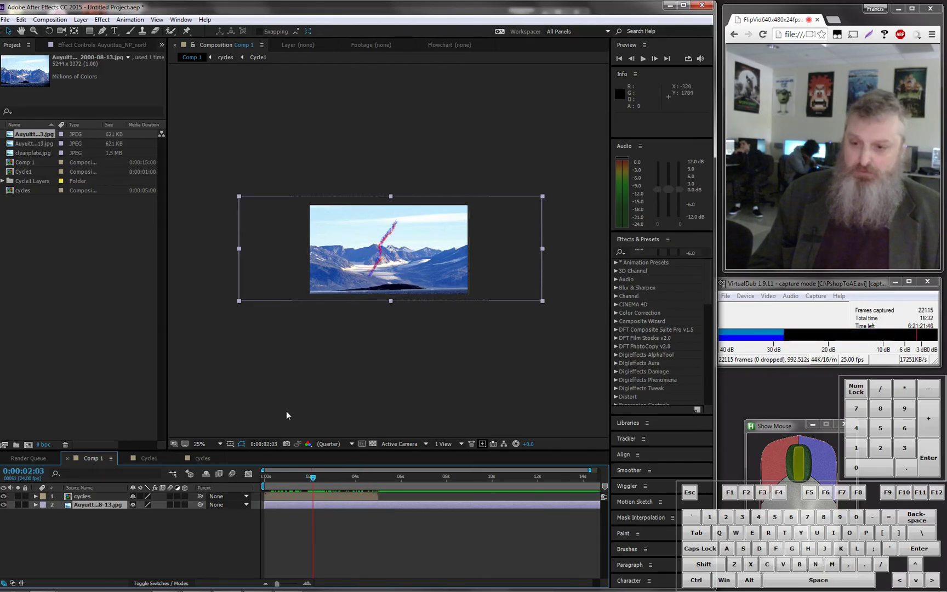
{"action": "key", "text": "period"}
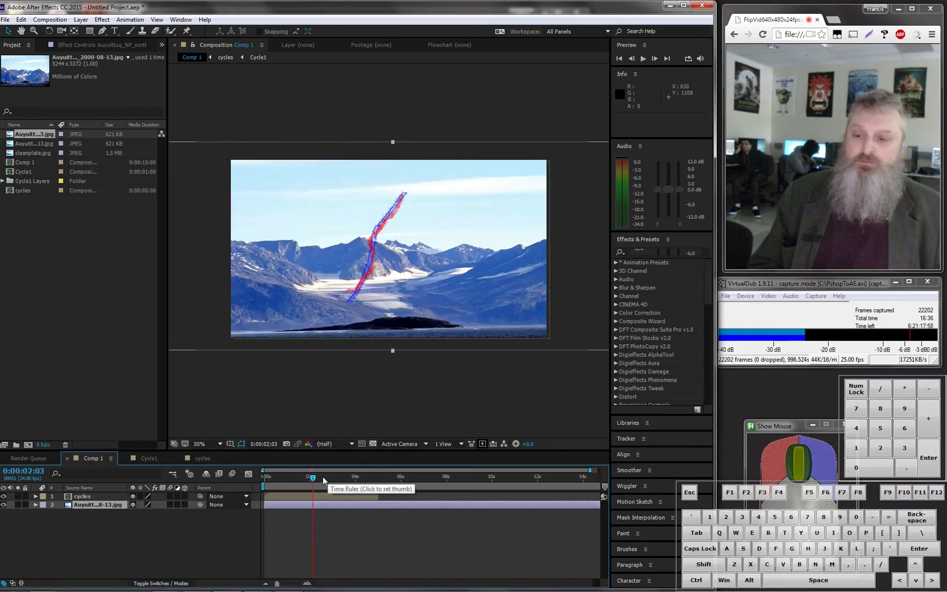
{"action": "left_click_drag", "start_coordinate": [323, 480], "coordinate": [216, 481]}
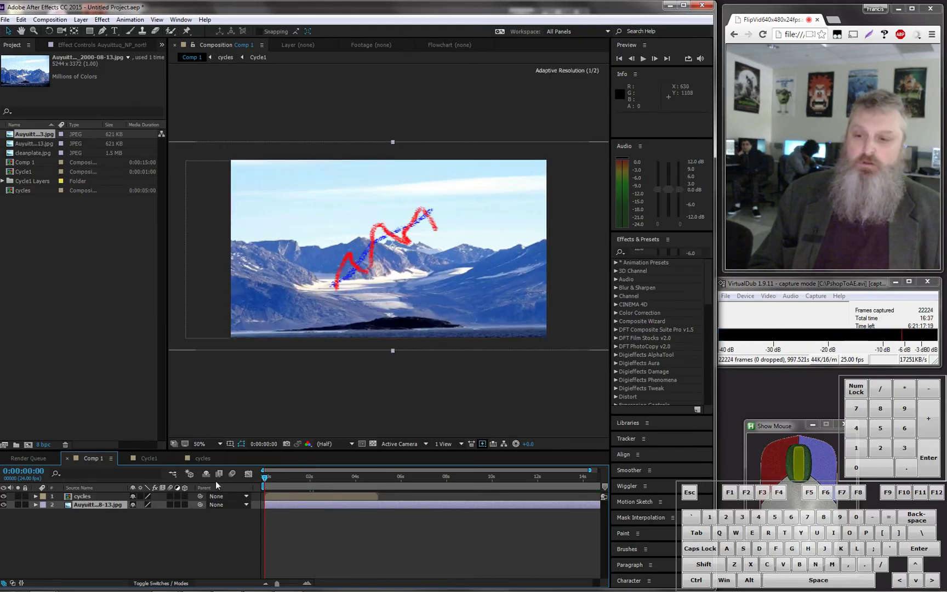
{"action": "left_click", "coordinate": [644, 58]}
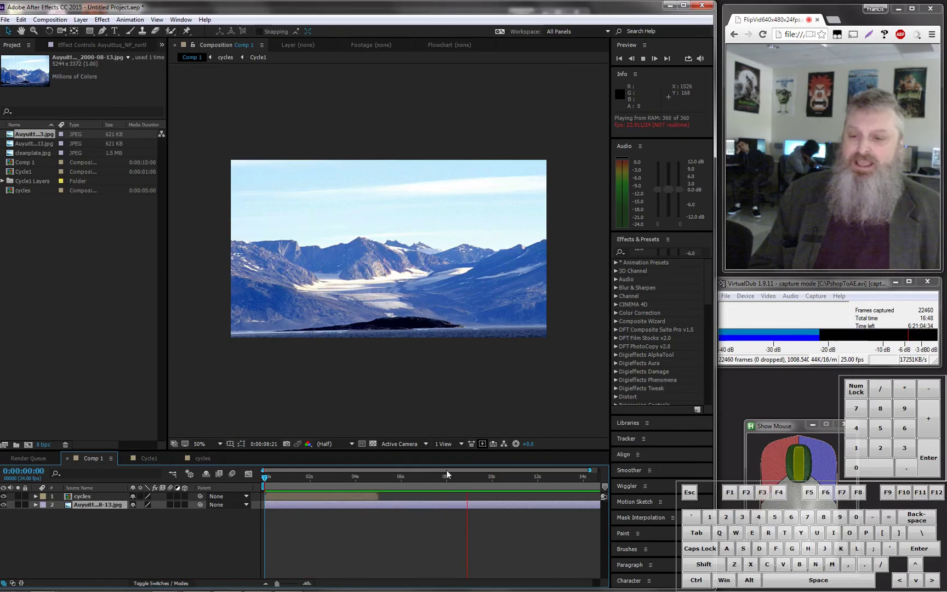
- Keyframe the mountain layer's Position at 60, 320 at 0:00:00:00 and at about 1218, 310 at 0:00:05:02
{"action": "left_click_drag", "start_coordinate": [495, 480], "coordinate": [239, 497]}
{"action": "left_click_drag", "start_coordinate": [386, 276], "coordinate": [249, 267]}
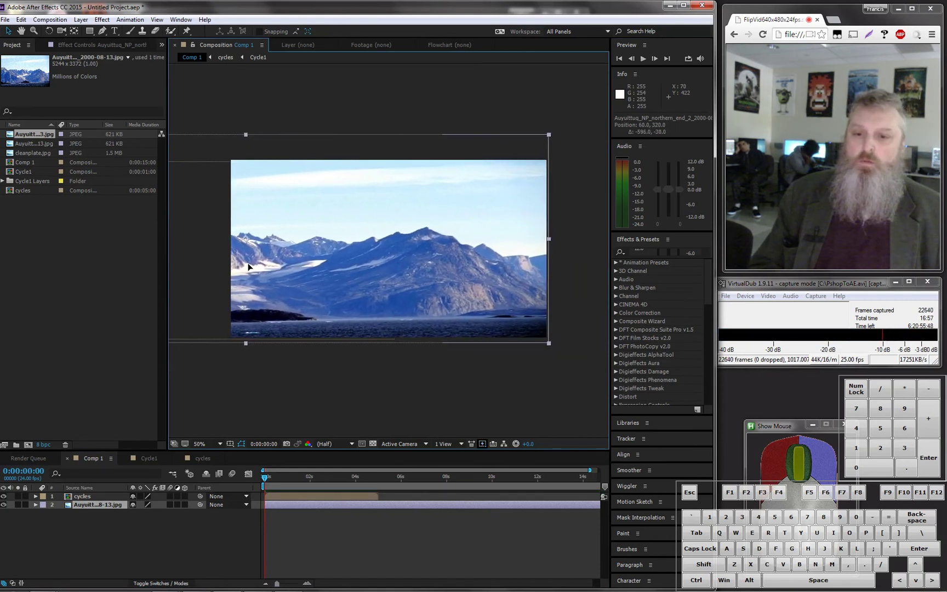
{"action": "left_click", "coordinate": [36, 505]}
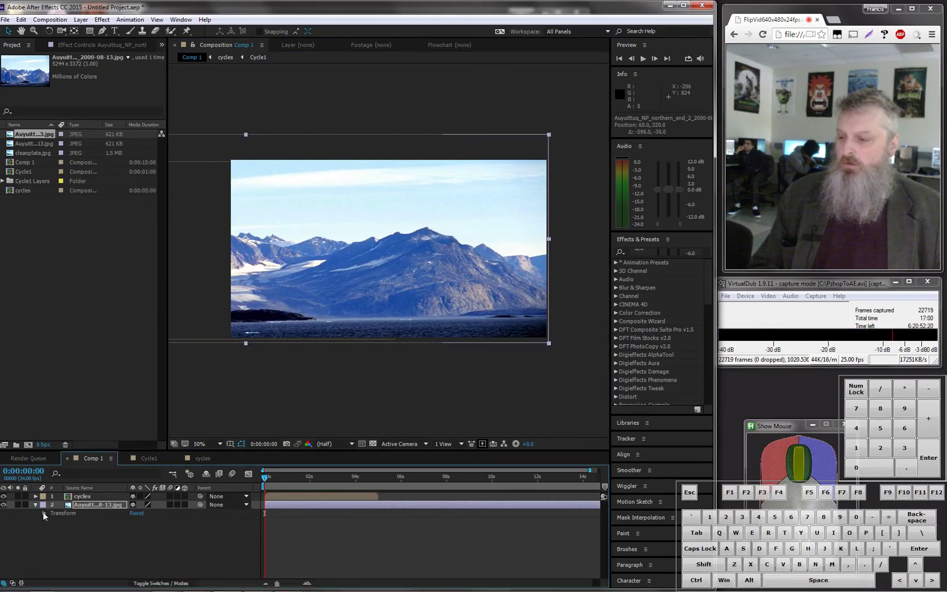
{"action": "left_click", "coordinate": [43, 514]}
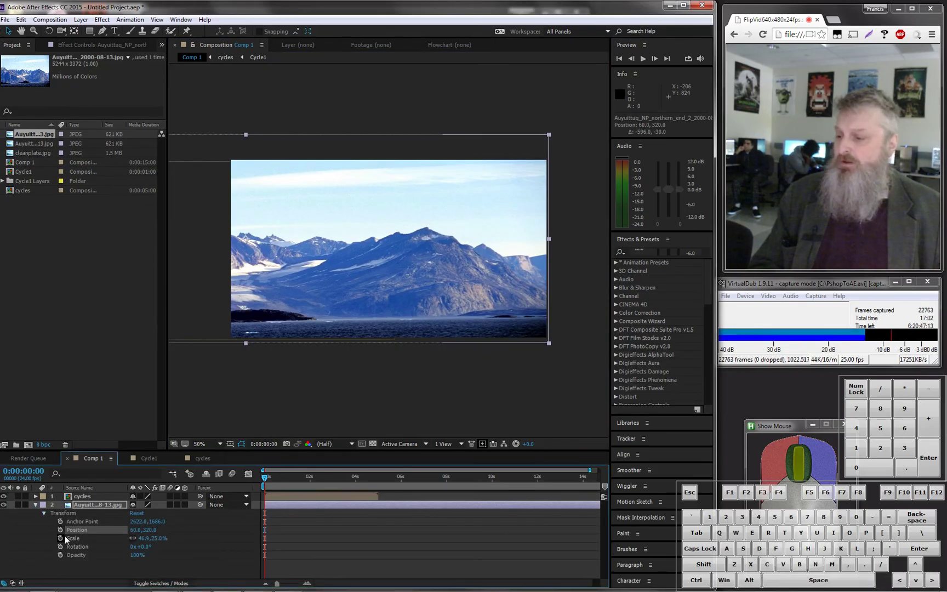
{"action": "left_click", "coordinate": [61, 531]}
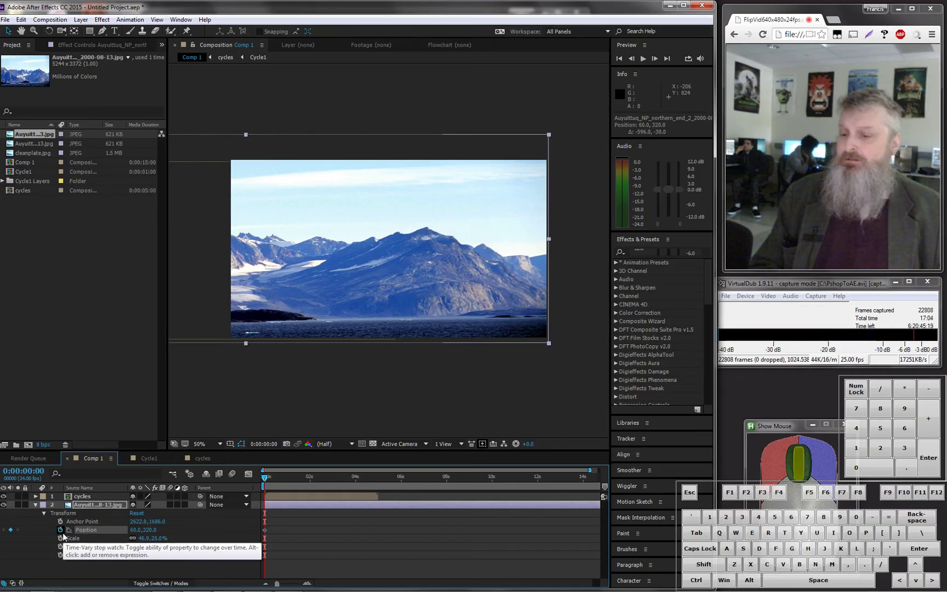
{"action": "left_click_drag", "start_coordinate": [263, 480], "coordinate": [380, 487]}
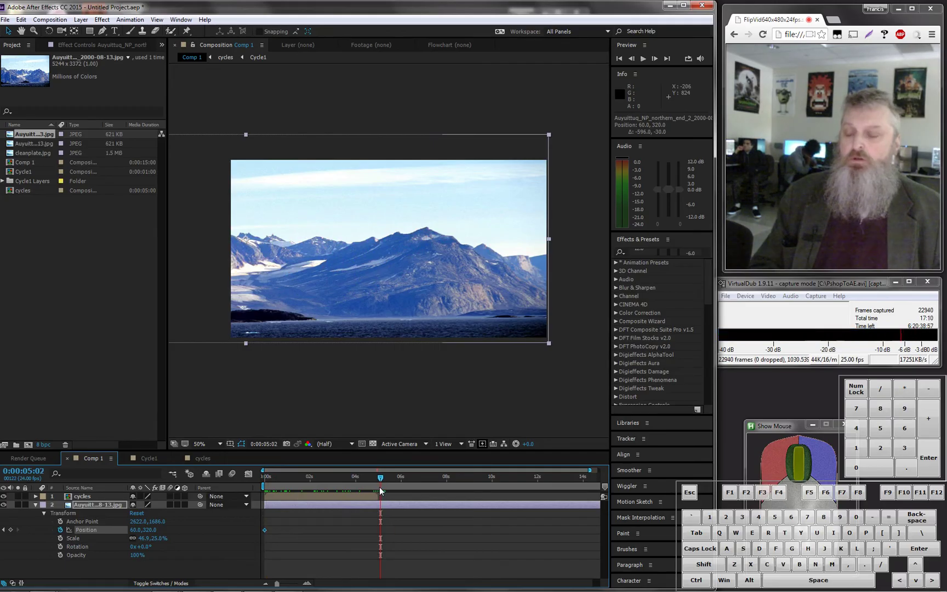
{"action": "left_click_drag", "start_coordinate": [414, 273], "coordinate": [686, 275]}
- Play Comp 1 from 0:00:00:00 and scrub to about 0:00:01:22 to review the moving background behind the cycles
{"action": "left_click_drag", "start_coordinate": [376, 481], "coordinate": [265, 492]}
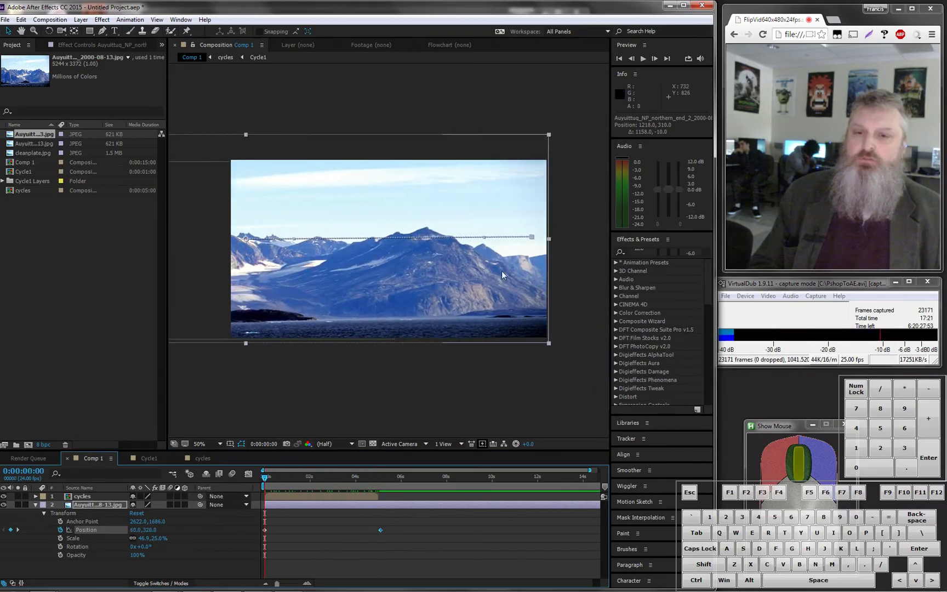
{"action": "left_click", "coordinate": [643, 58]}
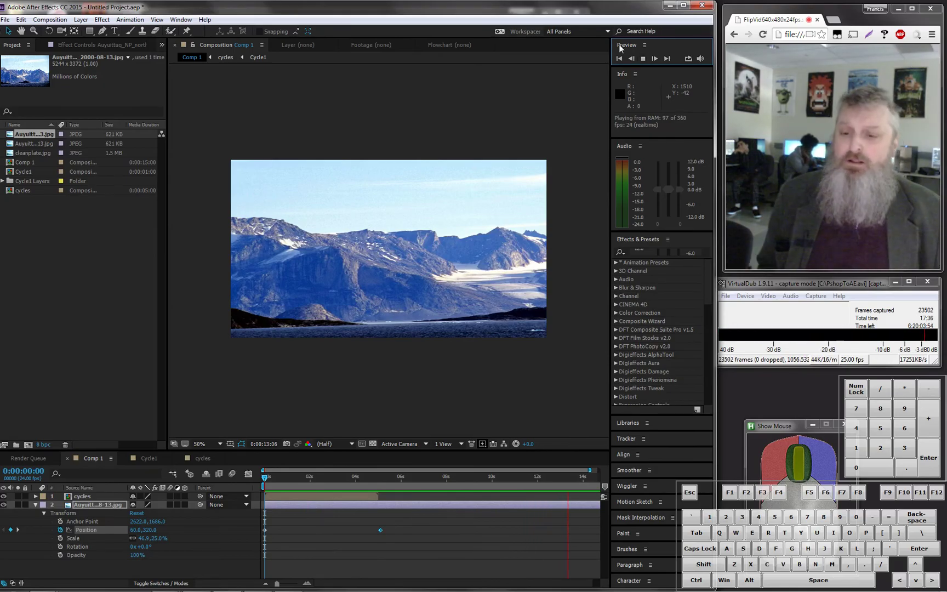
{"action": "mouse_move", "coordinate": [263, 478]}
{"action": "left_mouse_down"}
{"action": "mouse_move", "coordinate": [325, 478]}
{"action": "mouse_move", "coordinate": [314, 479]}
{"action": "left_mouse_up"}
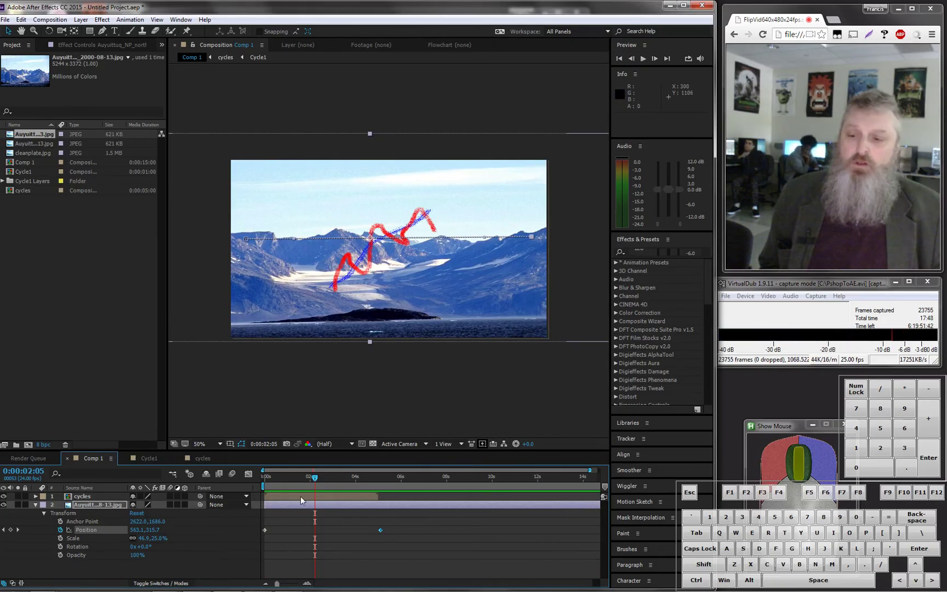
{"action": "mouse_move", "coordinate": [314, 479]}
{"action": "left_mouse_down"}
{"action": "mouse_move", "coordinate": [277, 482]}
{"action": "mouse_move", "coordinate": [308, 483]}
{"action": "left_mouse_up"}
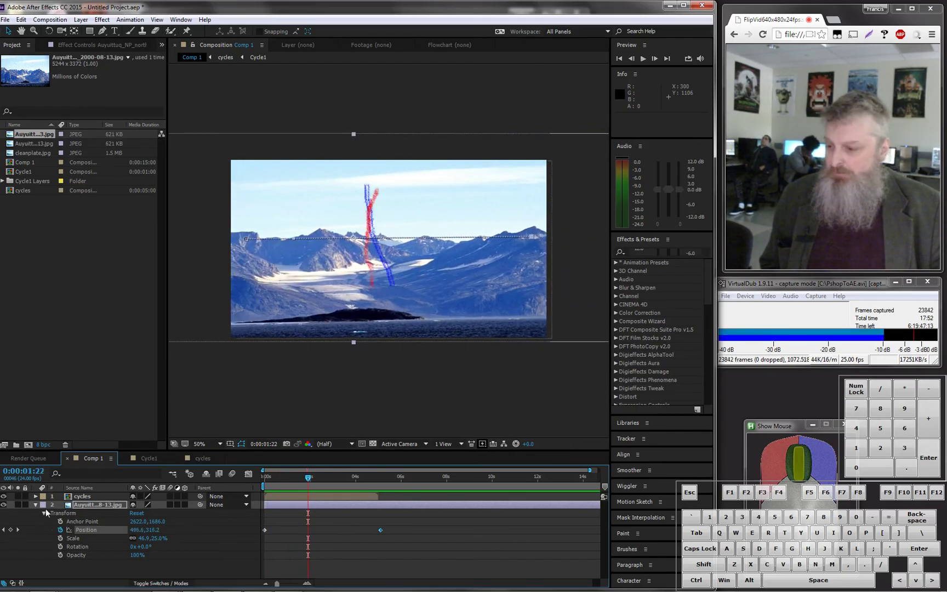
- Collapse the mountain layer, duplicate it and place one copy above the cycles layer in Comp 1
{"action": "left_click", "coordinate": [92, 511]}
{"action": "left_click", "coordinate": [84, 503]}
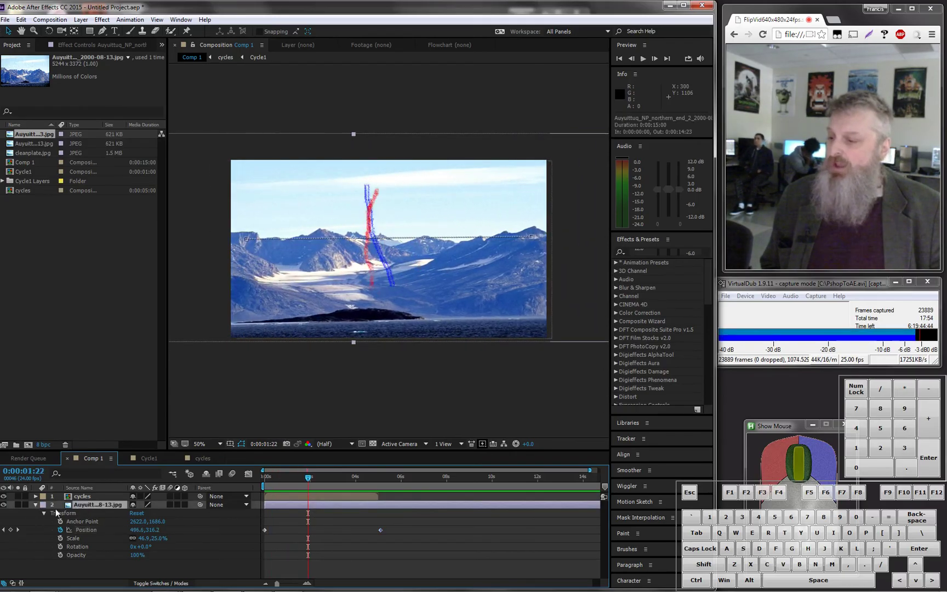
{"action": "left_click", "coordinate": [35, 504]}
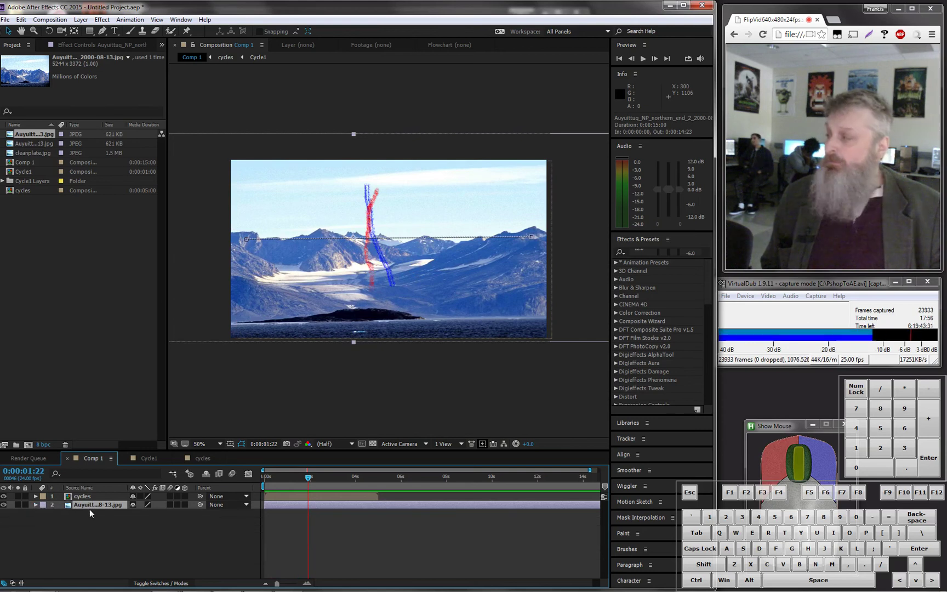
{"action": "left_click", "coordinate": [21, 20]}
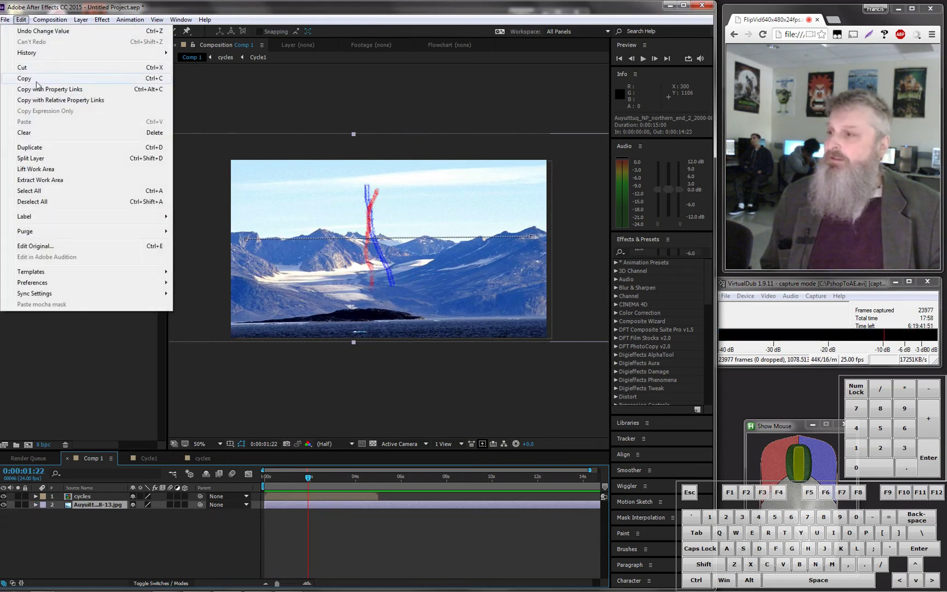
{"action": "left_click", "coordinate": [33, 148]}
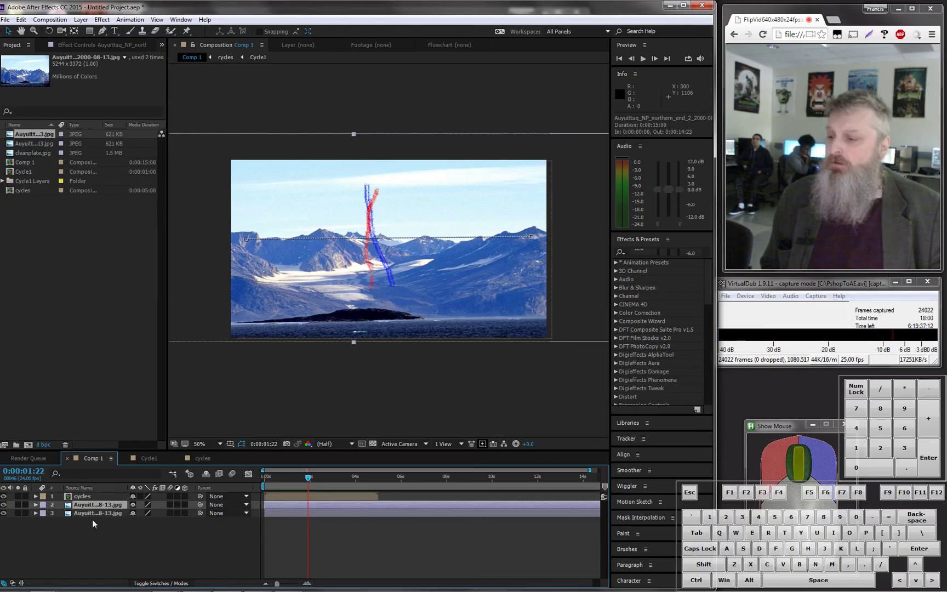
{"action": "left_click_drag", "start_coordinate": [91, 514], "coordinate": [94, 497]}
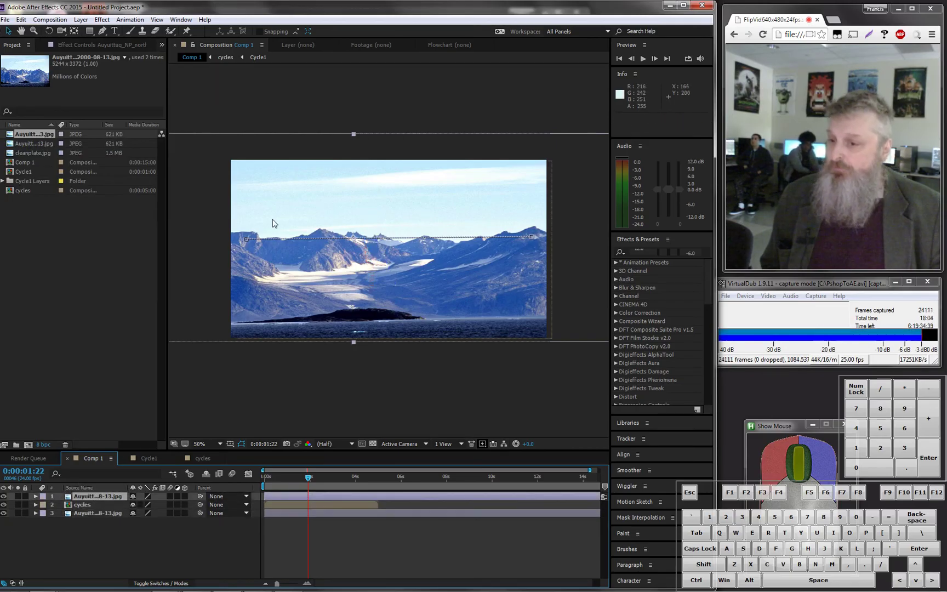
- At 0:00:00:00, start a Pen tool mask on the top mountain layer, tracing the ridge line across the visible frame
{"action": "left_click_drag", "start_coordinate": [308, 477], "coordinate": [352, 482]}
{"action": "key", "text": "comma"}
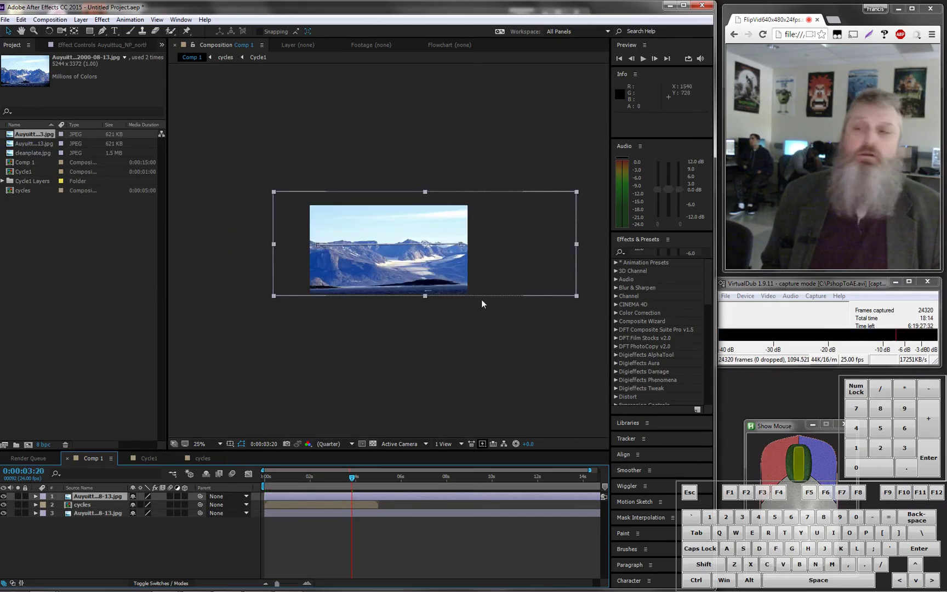
{"action": "key", "text": "comma"}
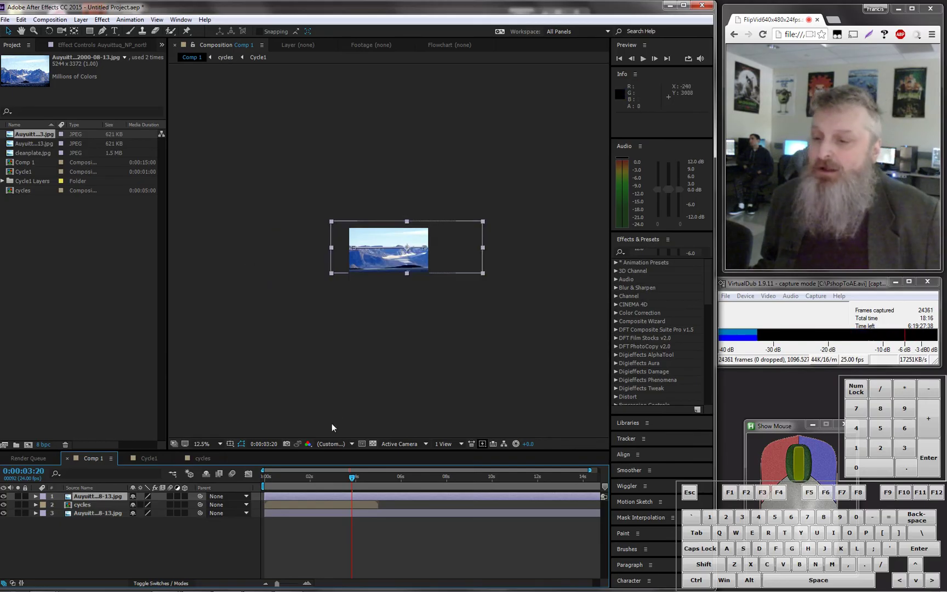
{"action": "left_click_drag", "start_coordinate": [352, 479], "coordinate": [258, 475]}
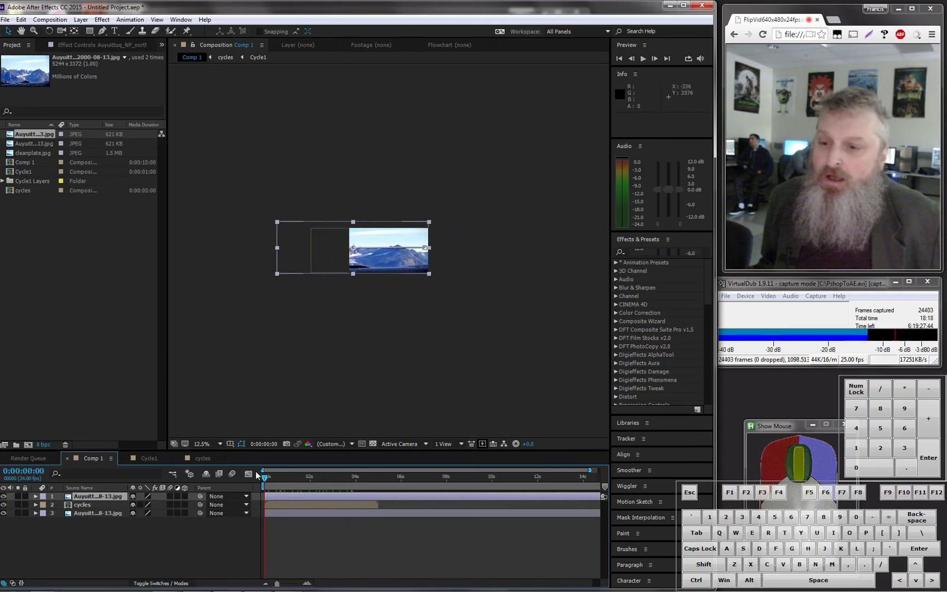
{"action": "left_click", "coordinate": [102, 33]}
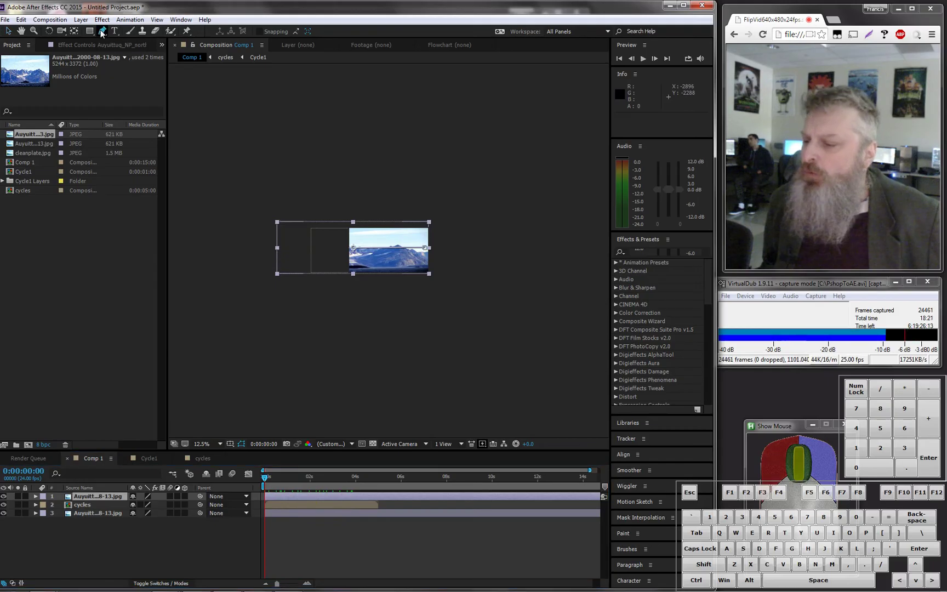
{"action": "left_click", "coordinate": [35, 497]}
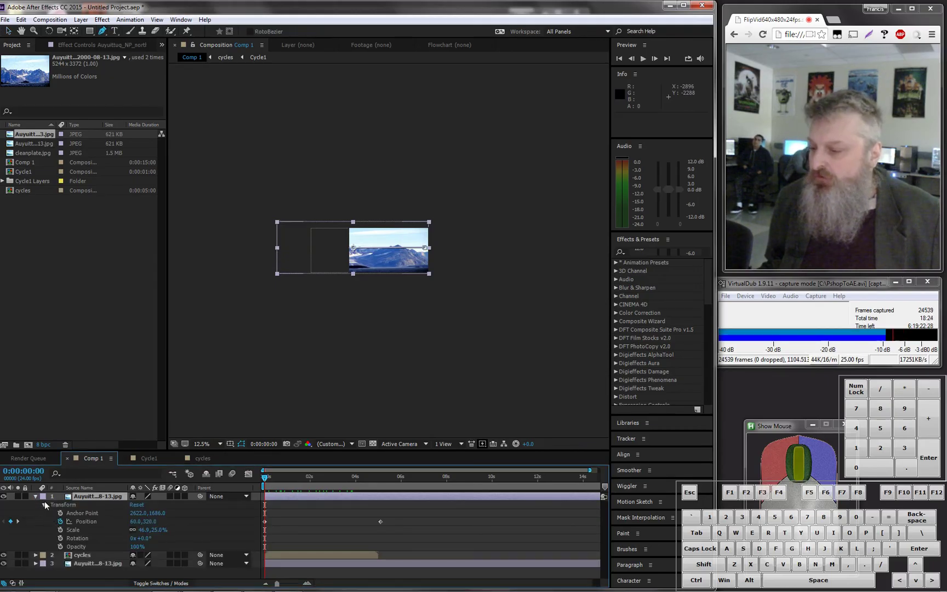
{"action": "left_click", "coordinate": [44, 504]}
{"action": "scroll", "coordinate": [477, 266], "scroll_direction": "up", "scroll_amount": 2}
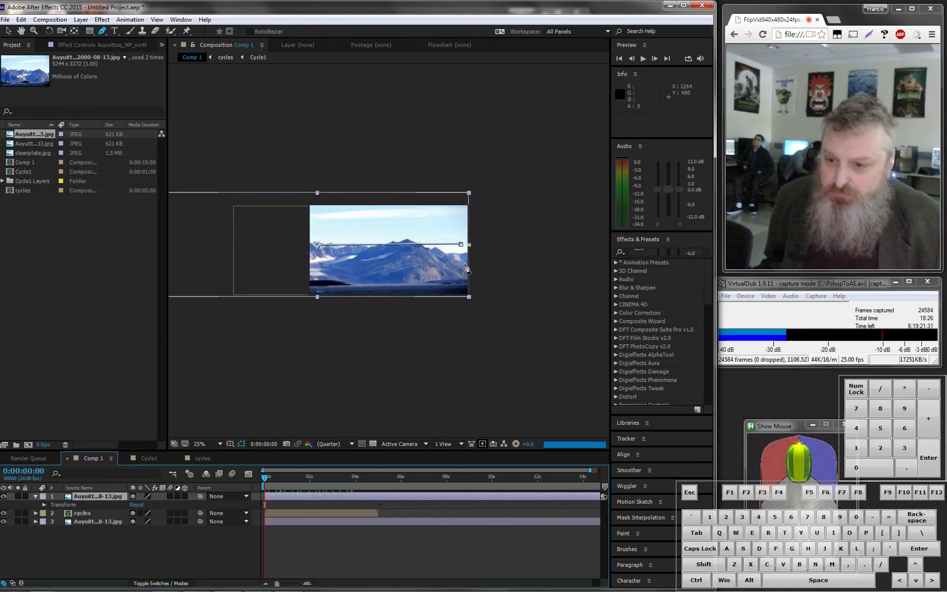
{"action": "scroll", "coordinate": [523, 259], "scroll_direction": "down", "scroll_amount": 2}
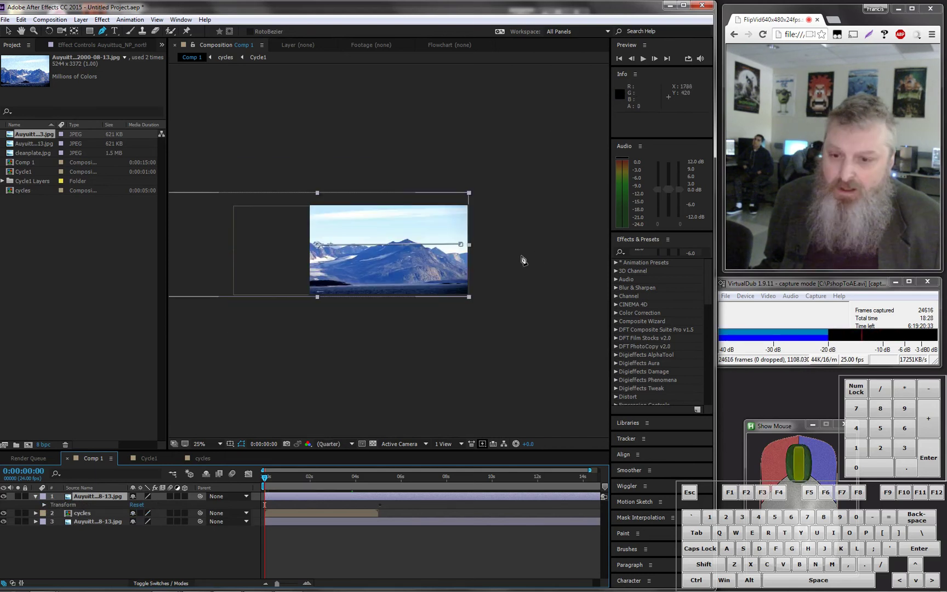
{"action": "left_click", "coordinate": [471, 251]}
{"action": "left_click", "coordinate": [450, 251]}
{"action": "left_click", "coordinate": [428, 251]}
{"action": "left_click", "coordinate": [400, 236]}
{"action": "left_click", "coordinate": [384, 239]}
{"action": "left_click", "coordinate": [365, 246]}
{"action": "left_click", "coordinate": [333, 256]}
{"action": "left_click", "coordinate": [303, 262]}
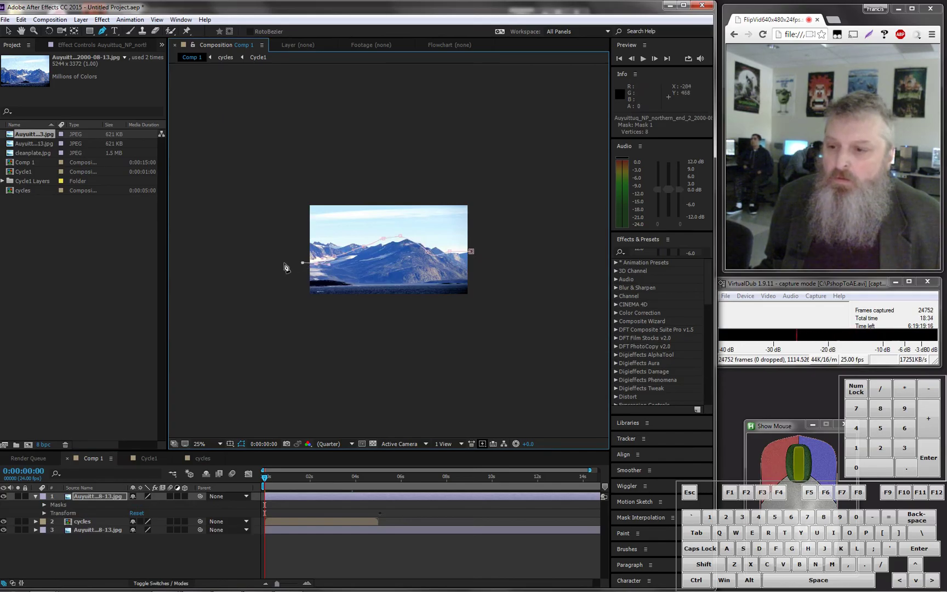
- Continue the mask along the layer's off-frame part, run it back around below the frame and close it at its starting vertex
{"action": "left_click_drag", "start_coordinate": [278, 261], "coordinate": [269, 258]}
{"action": "left_click", "coordinate": [223, 256]}
{"action": "left_click", "coordinate": [189, 261]}
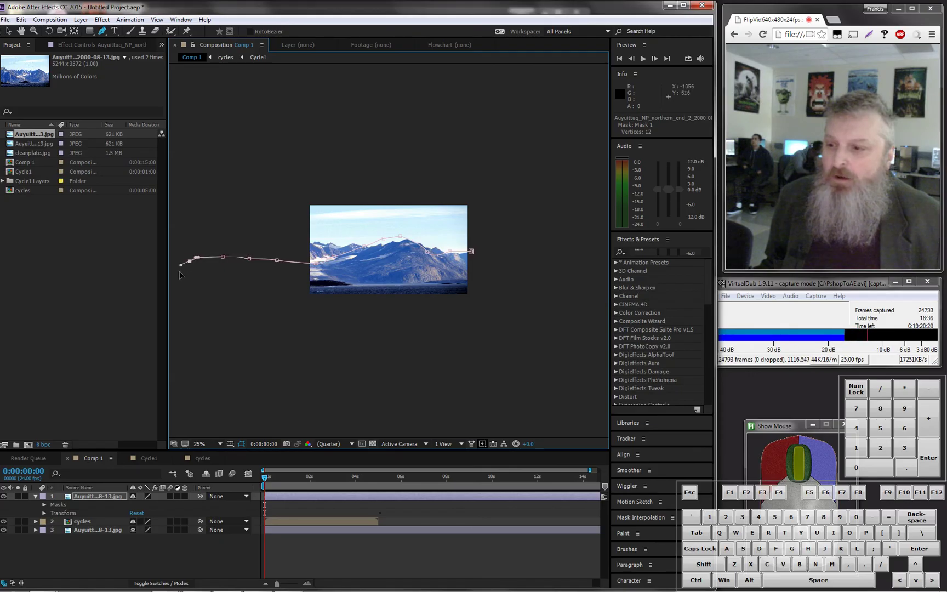
{"action": "left_click", "coordinate": [176, 281]}
{"action": "left_click", "coordinate": [177, 311]}
{"action": "left_click_drag", "start_coordinate": [196, 345], "coordinate": [252, 368]}
{"action": "left_click", "coordinate": [309, 373]}
{"action": "left_click_drag", "start_coordinate": [441, 369], "coordinate": [508, 352]}
{"action": "left_click_drag", "start_coordinate": [503, 302], "coordinate": [500, 270]}
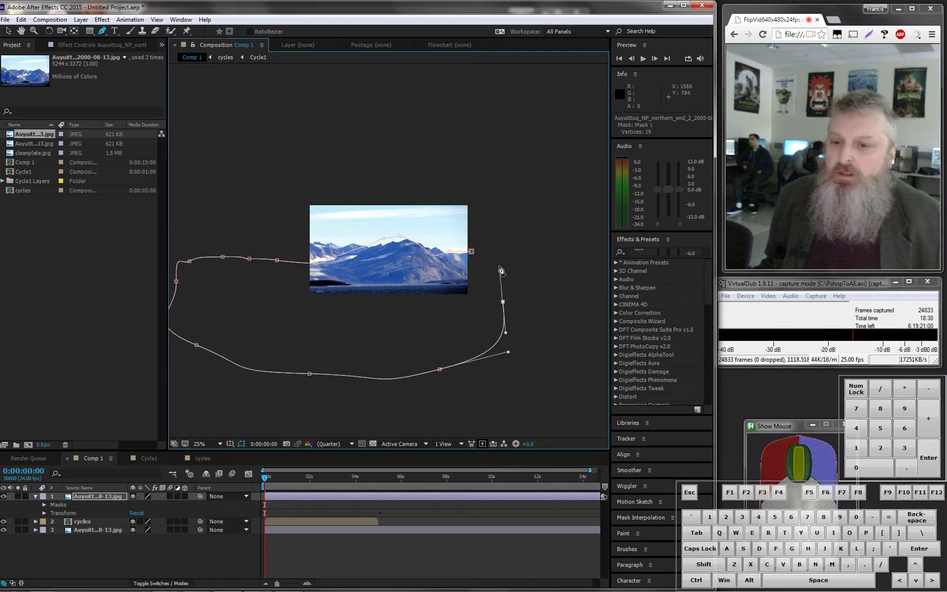
{"action": "left_click", "coordinate": [472, 252]}
{"action": "left_click", "coordinate": [472, 252]}
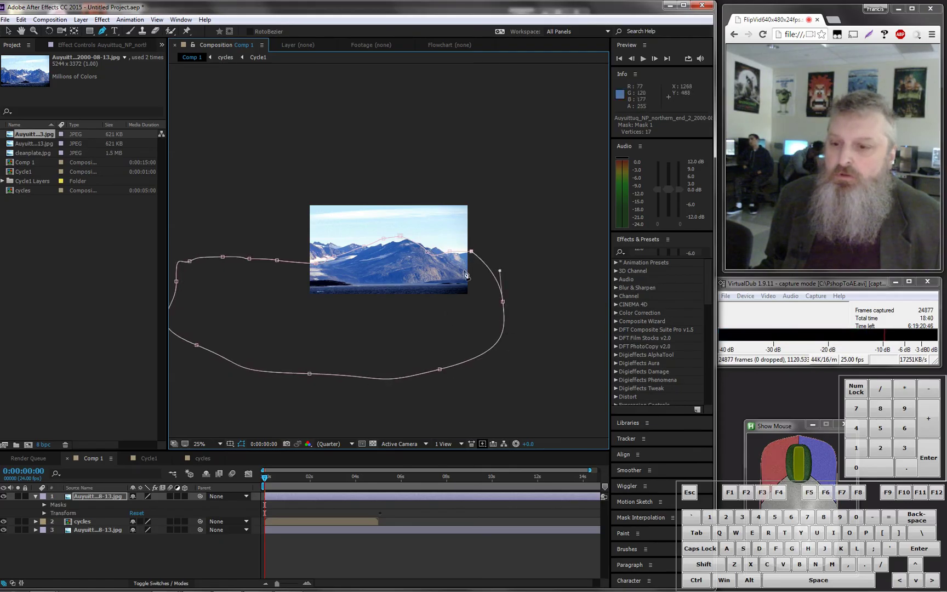
- At 0:00:04:07, reshape the mask's vertices to follow the mountain ridge and extend the outline beyond the frame's edge
{"action": "left_click_drag", "start_coordinate": [266, 476], "coordinate": [363, 524]}
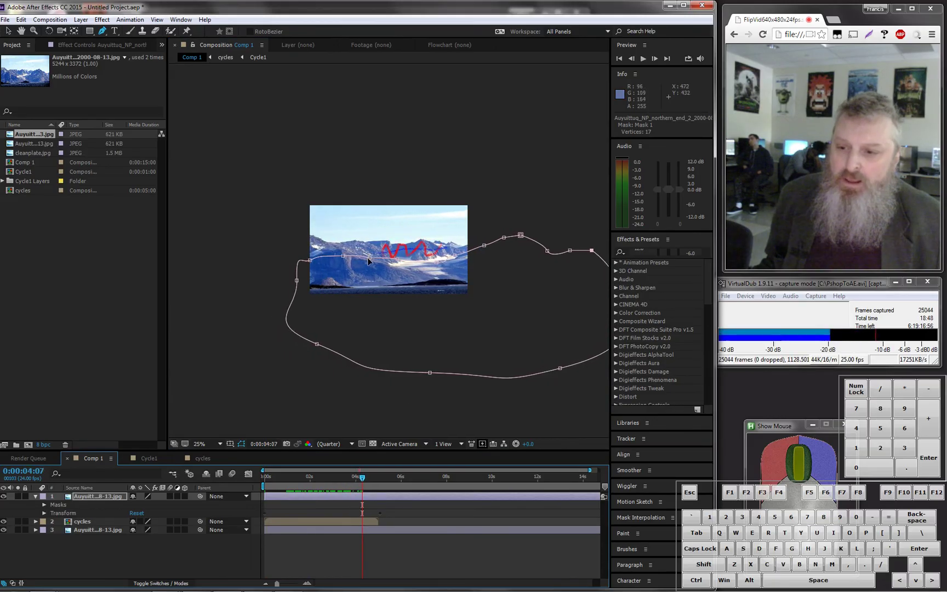
{"action": "left_click_drag", "start_coordinate": [371, 259], "coordinate": [369, 251]}
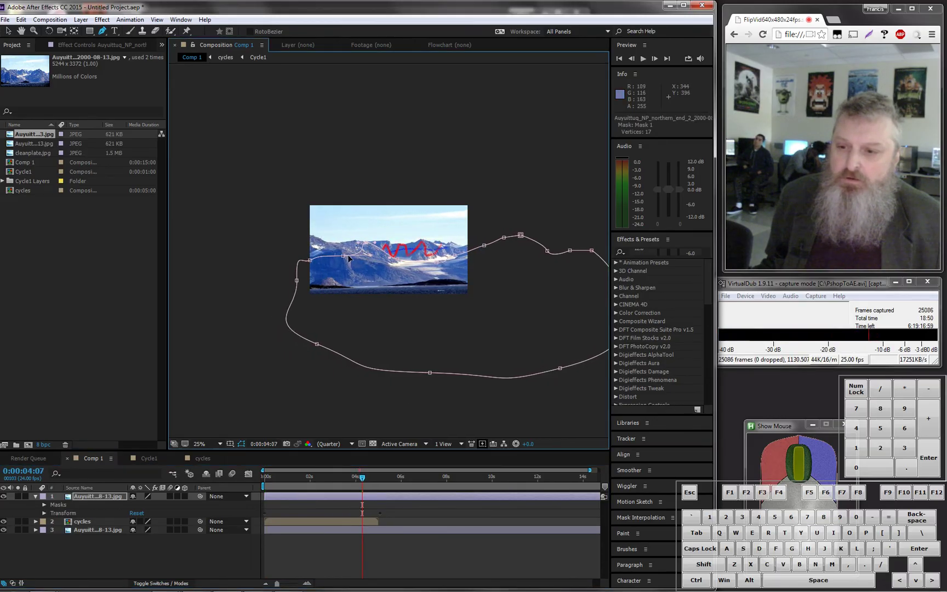
{"action": "left_click_drag", "start_coordinate": [339, 256], "coordinate": [309, 257]}
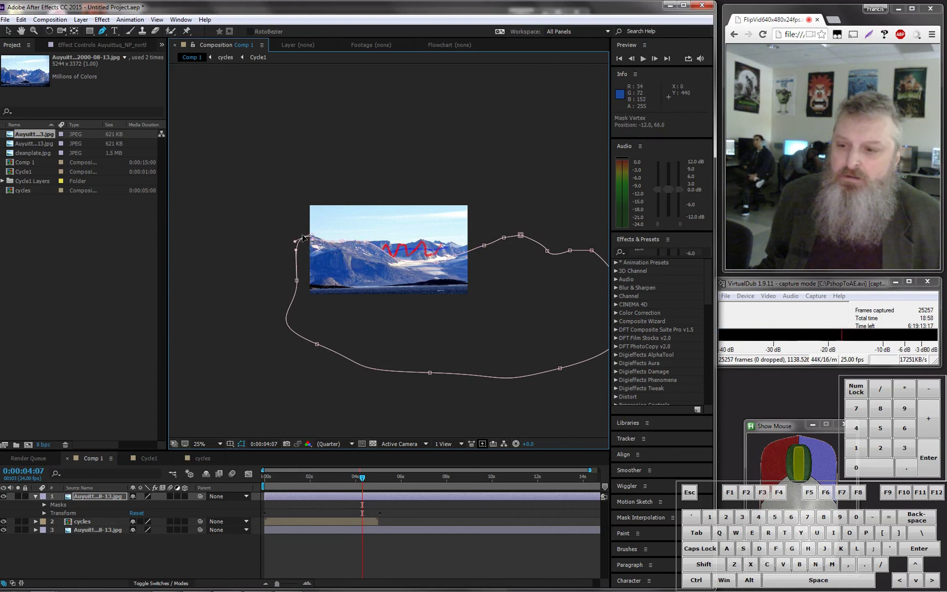
{"action": "left_click", "coordinate": [296, 281]}
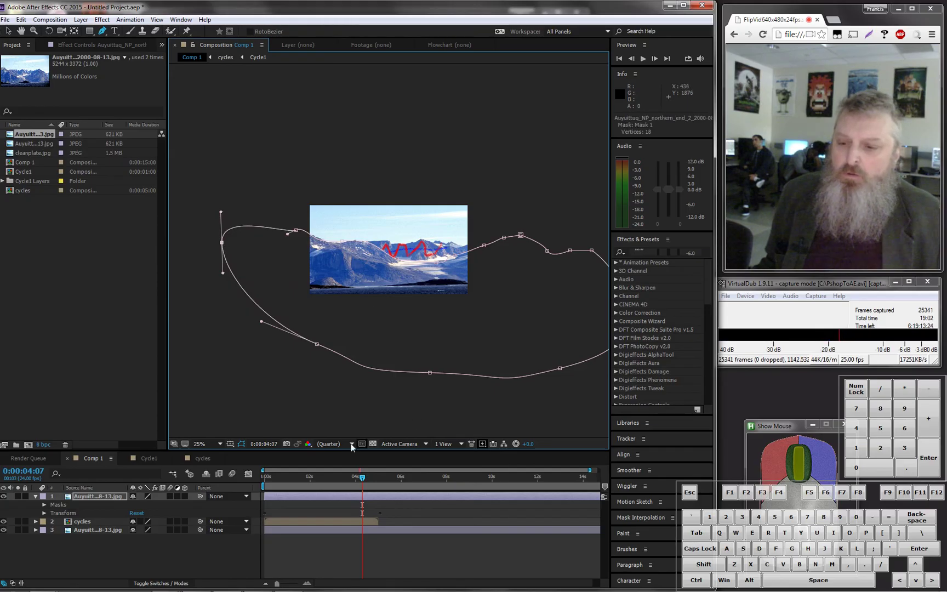
- Return to 0:00:00:00 and hide the bottom mountain layer so only the masked copy shows
{"action": "left_click_drag", "start_coordinate": [362, 479], "coordinate": [265, 501]}
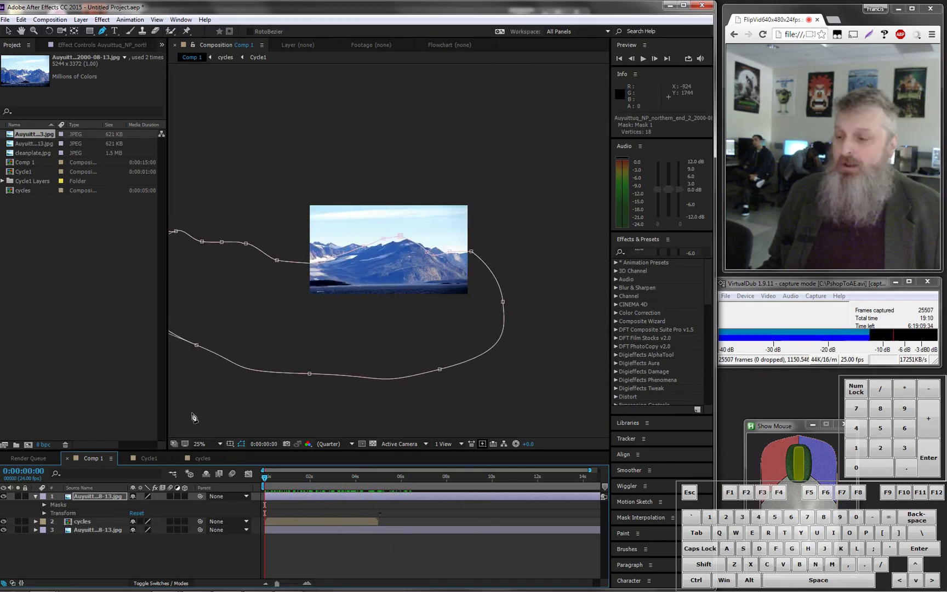
{"action": "left_click", "coordinate": [3, 531]}
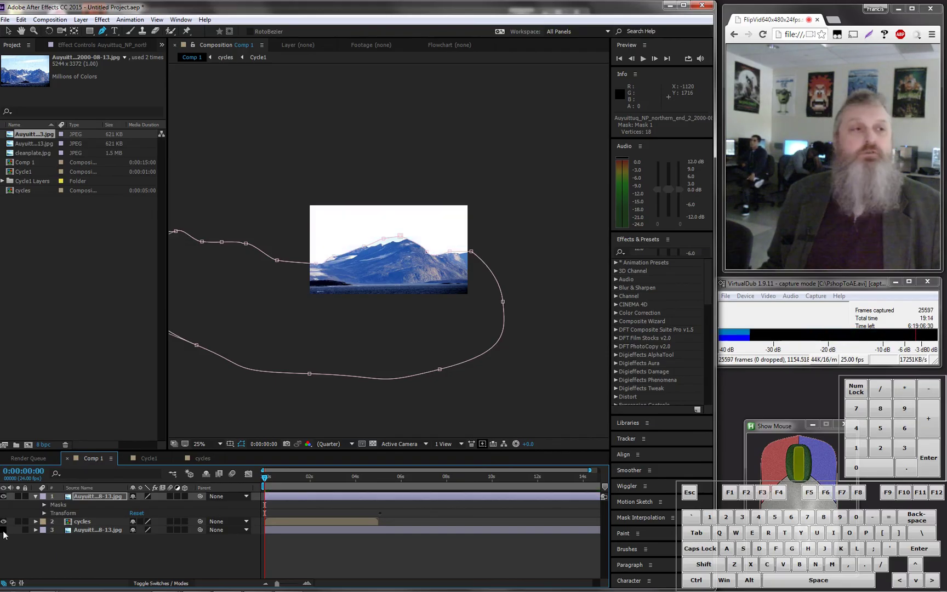
- Compare the full mountain background with its masked foreground copy by switching the visibility of the two mountain layers
{"action": "left_click", "coordinate": [3, 531]}
{"action": "left_click", "coordinate": [3, 497]}
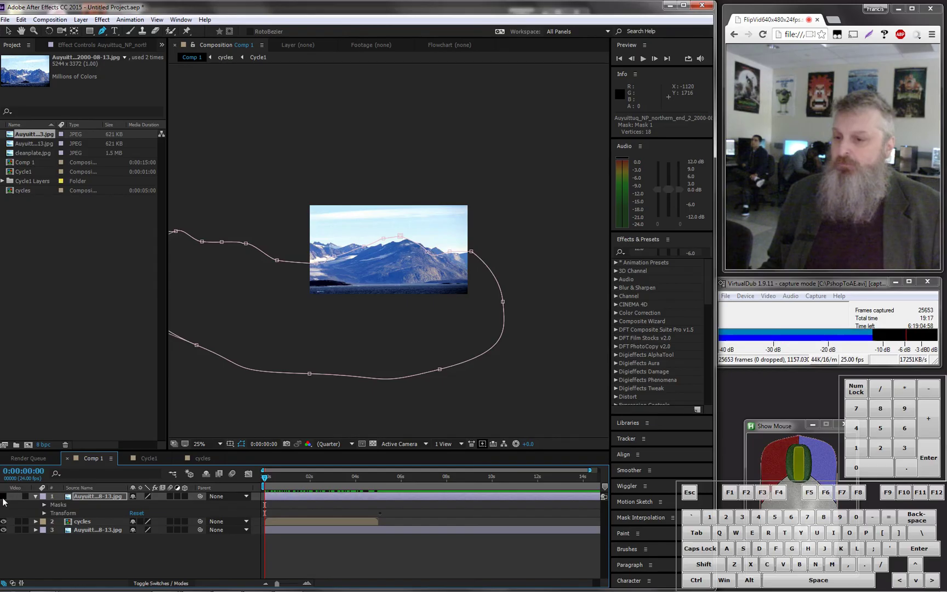
{"action": "left_click", "coordinate": [3, 531]}
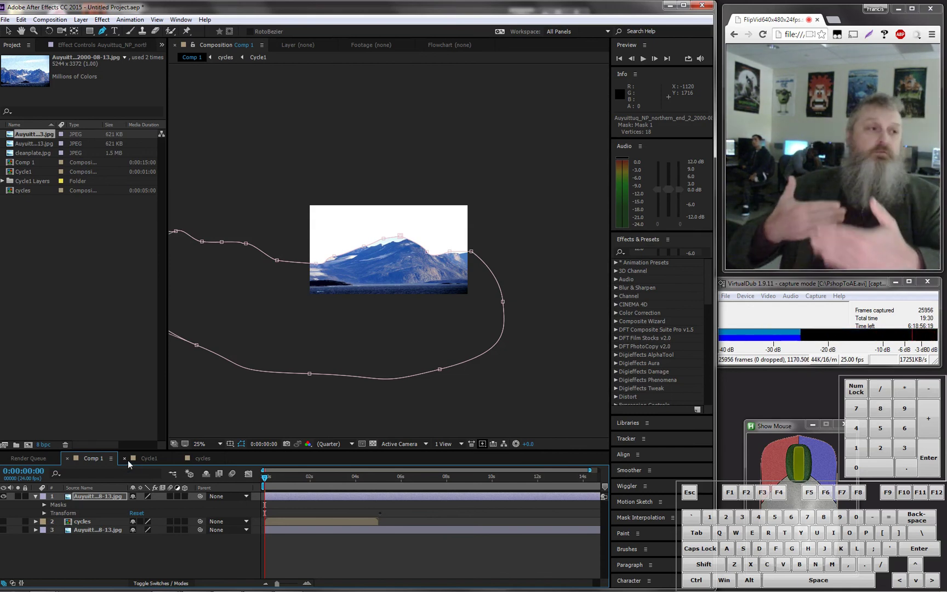
- Make the cycles layer and the bottom mountain layer visible again, checking the layering at 0:00:02:01
{"action": "left_click", "coordinate": [4, 522]}
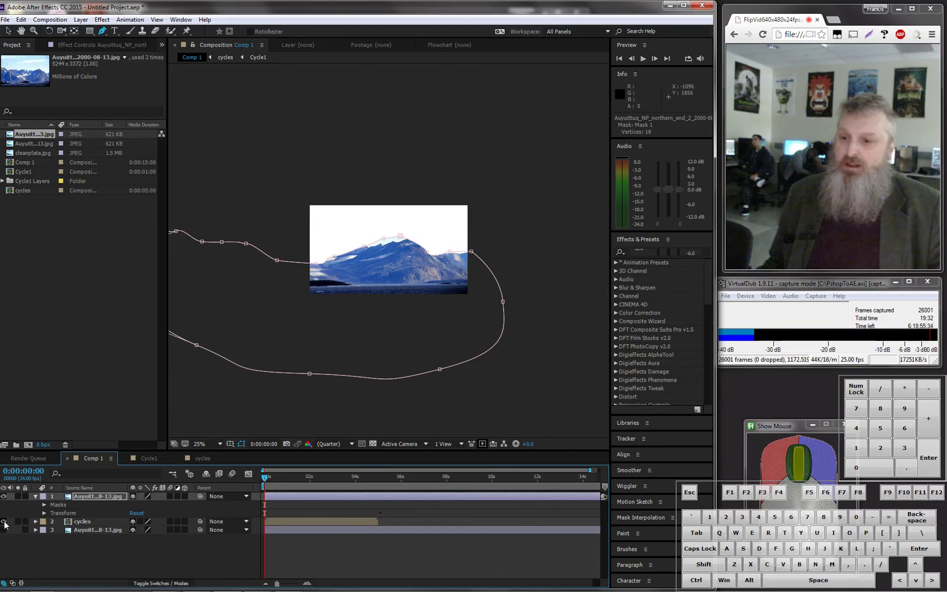
{"action": "left_click_drag", "start_coordinate": [270, 480], "coordinate": [311, 493]}
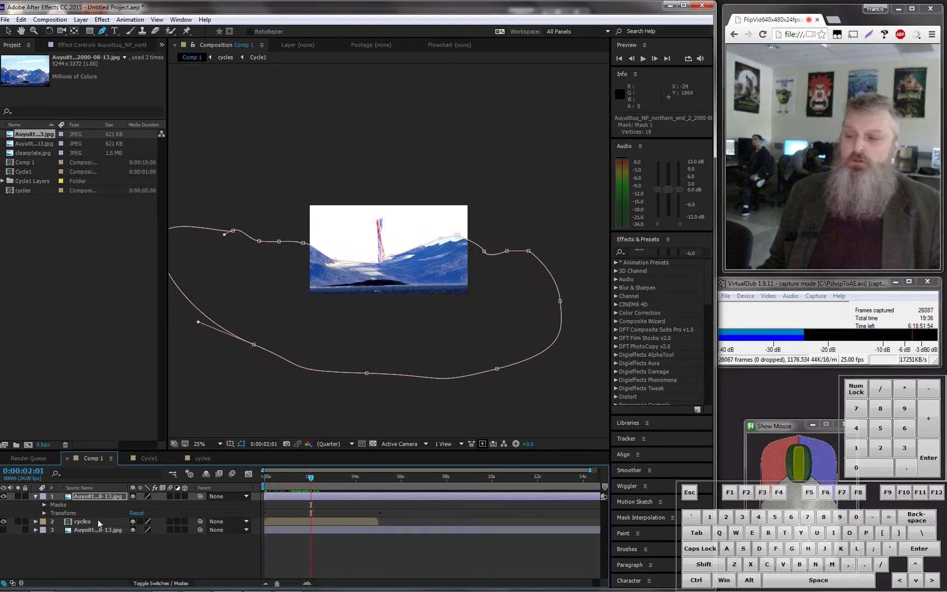
{"action": "left_click", "coordinate": [4, 530]}
- Enlarge the composition viewer by narrowing the panels on both sides, and set its magnification to 100%
{"action": "scroll", "coordinate": [235, 420], "scroll_direction": "up", "scroll_amount": 4}
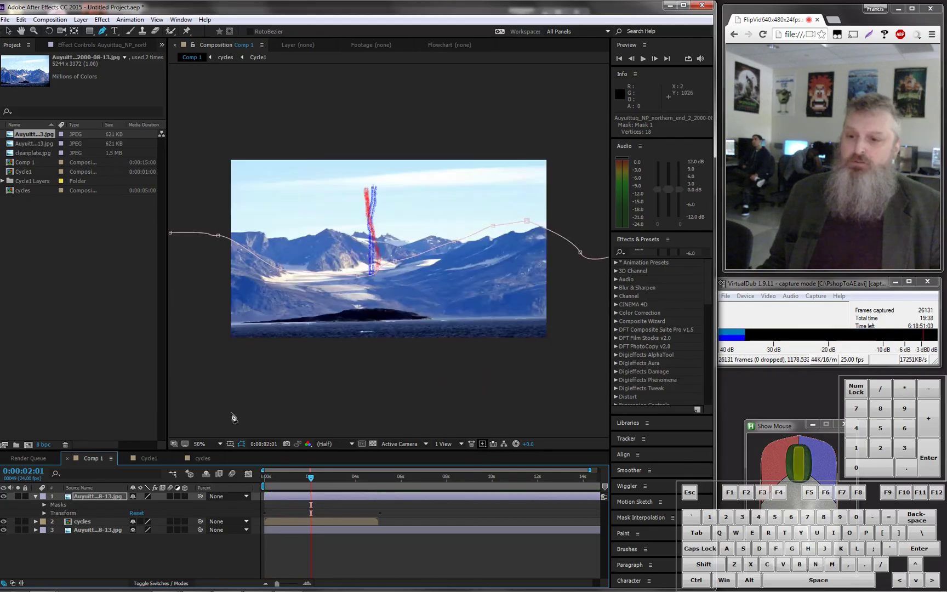
{"action": "scroll", "coordinate": [234, 419], "scroll_direction": "down", "scroll_amount": 2}
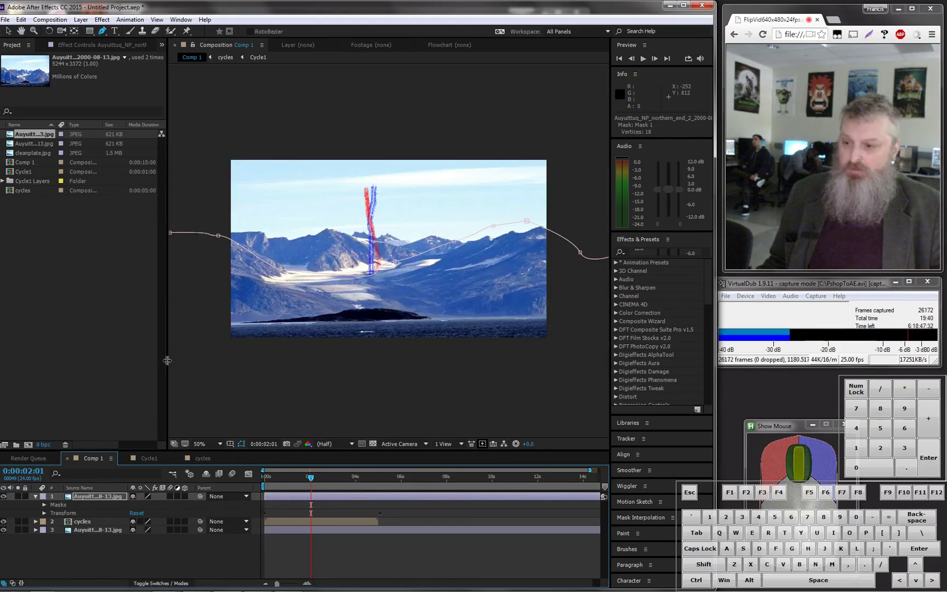
{"action": "left_click_drag", "start_coordinate": [167, 359], "coordinate": [21, 346]}
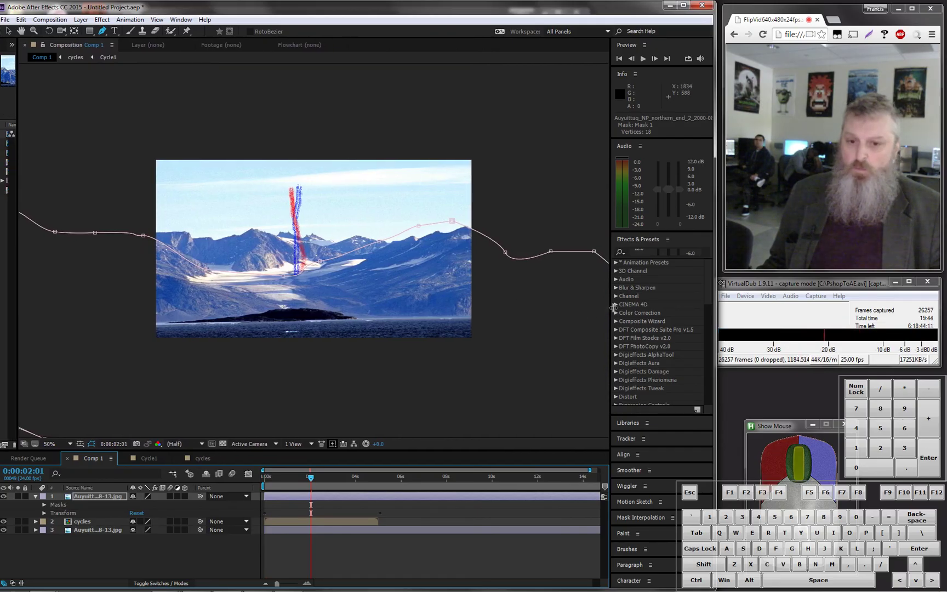
{"action": "left_click_drag", "start_coordinate": [611, 307], "coordinate": [649, 307]}
{"action": "left_click_drag", "start_coordinate": [315, 478], "coordinate": [283, 478]}
{"action": "scroll", "coordinate": [81, 407], "scroll_direction": "up", "scroll_amount": 1}
{"action": "scroll", "coordinate": [81, 408], "scroll_direction": "down", "scroll_amount": 1}
{"action": "scroll", "coordinate": [83, 400], "scroll_direction": "up", "scroll_amount": 1}
- Select the cycles layer at 0:00:00:00 and play a preview of the composition
{"action": "left_click_drag", "start_coordinate": [280, 470], "coordinate": [262, 472]}
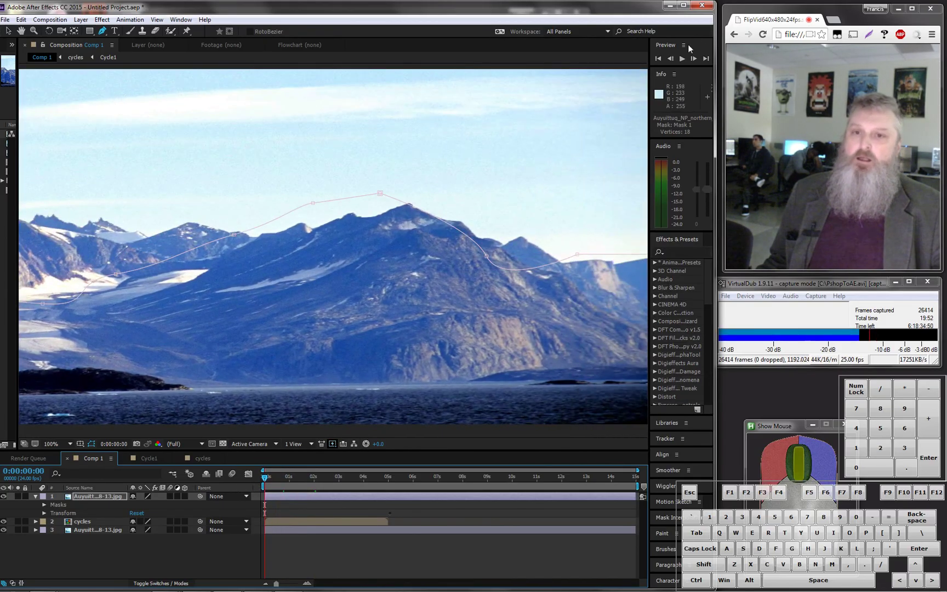
{"action": "left_click", "coordinate": [88, 522]}
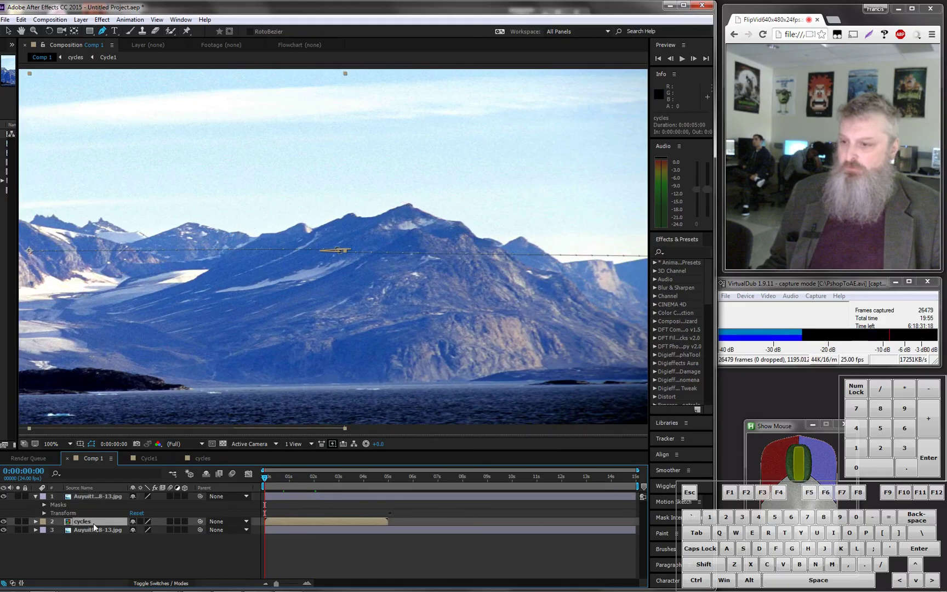
{"action": "left_click", "coordinate": [685, 59]}
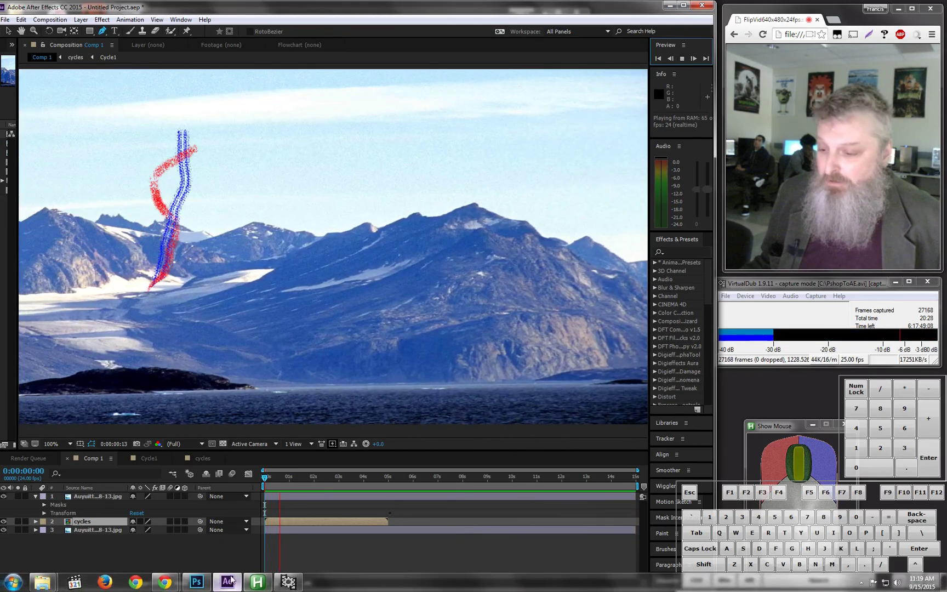
- Switch to the Chrome window with the 2D Animation 1 Syllabus and open the linked Assignment 1 to review its requirements
{"action": "mouse_move", "coordinate": [172, 587]}
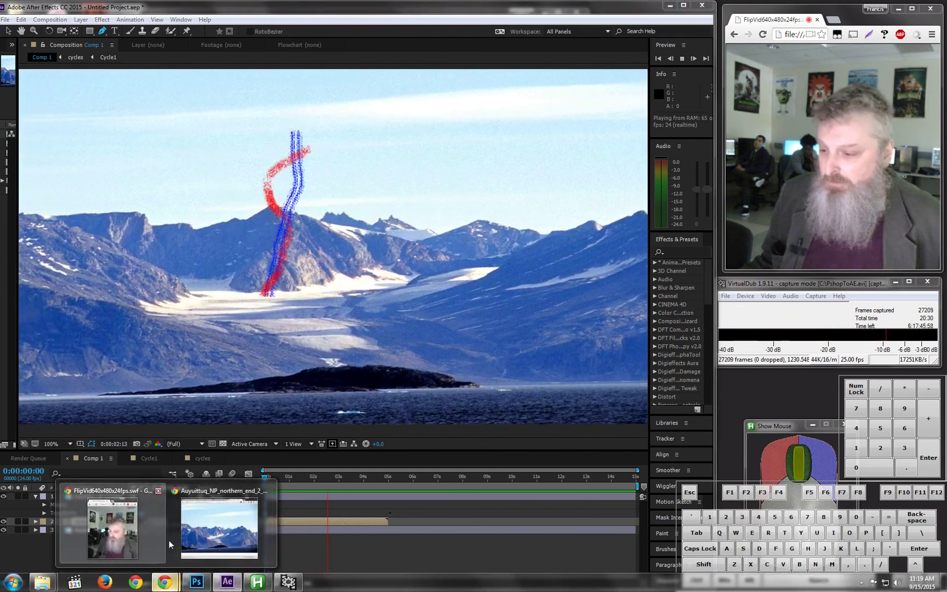
{"action": "left_click", "coordinate": [194, 526]}
{"action": "left_click", "coordinate": [350, 23]}
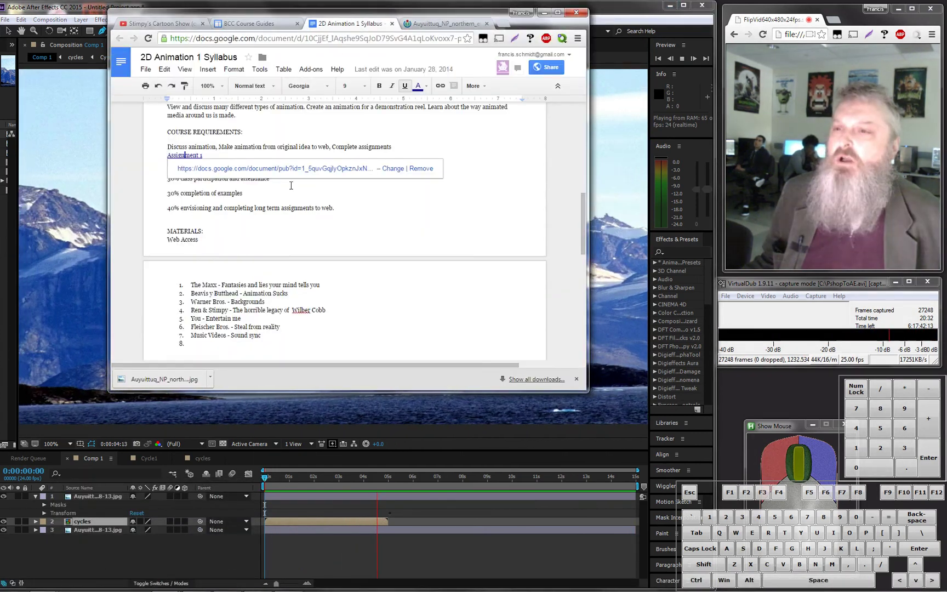
{"action": "left_click", "coordinate": [235, 169]}
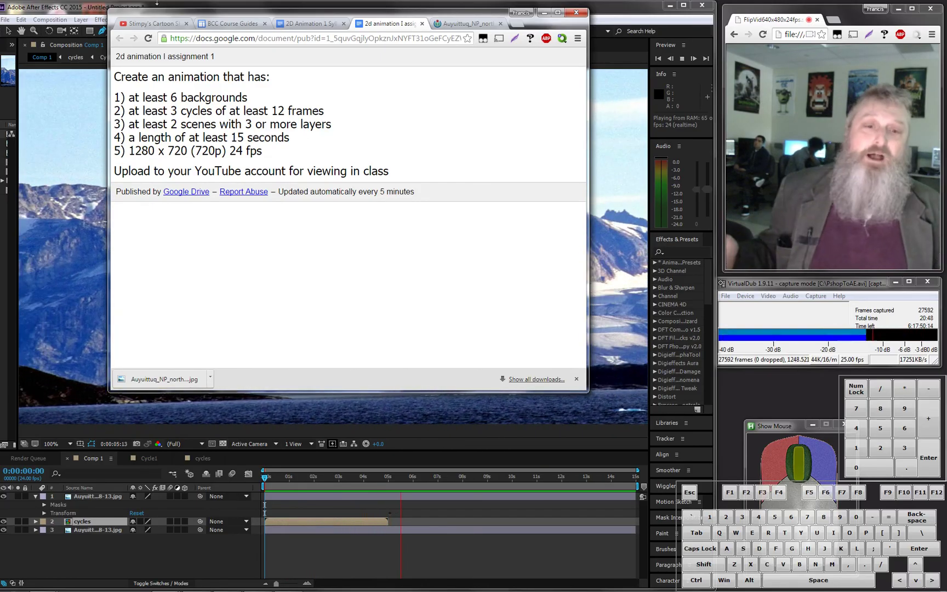
{"action": "left_click", "coordinate": [817, 296]}
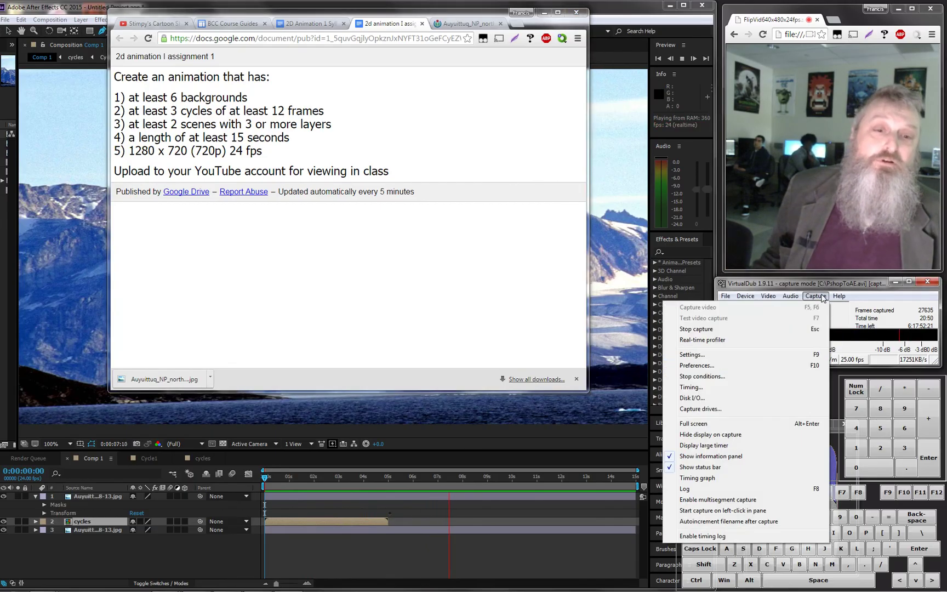